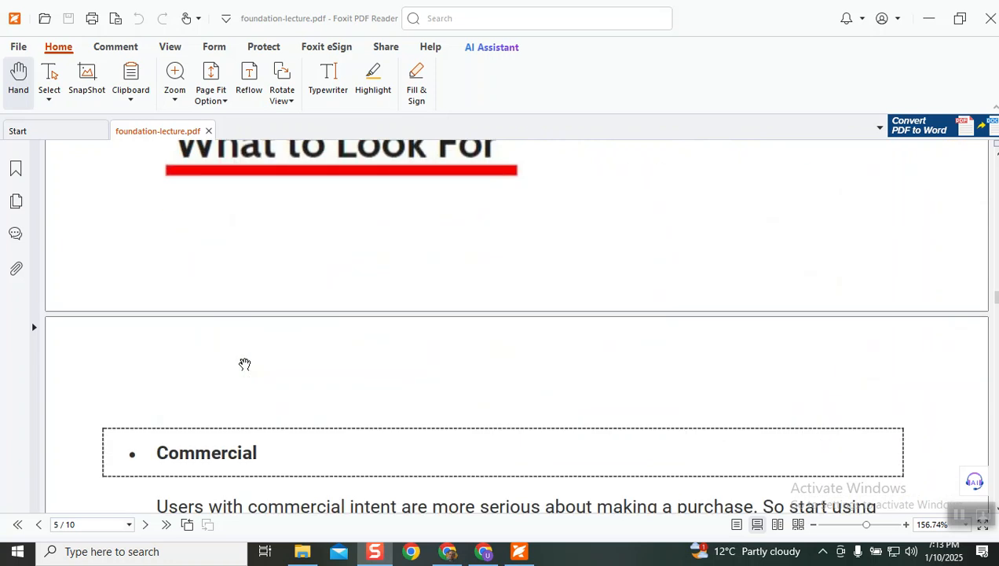
Read through the foundation-lecture PDF from the Commercial intent section to the Keyword Match Types page.
scroll(245, 363, "up", 3)
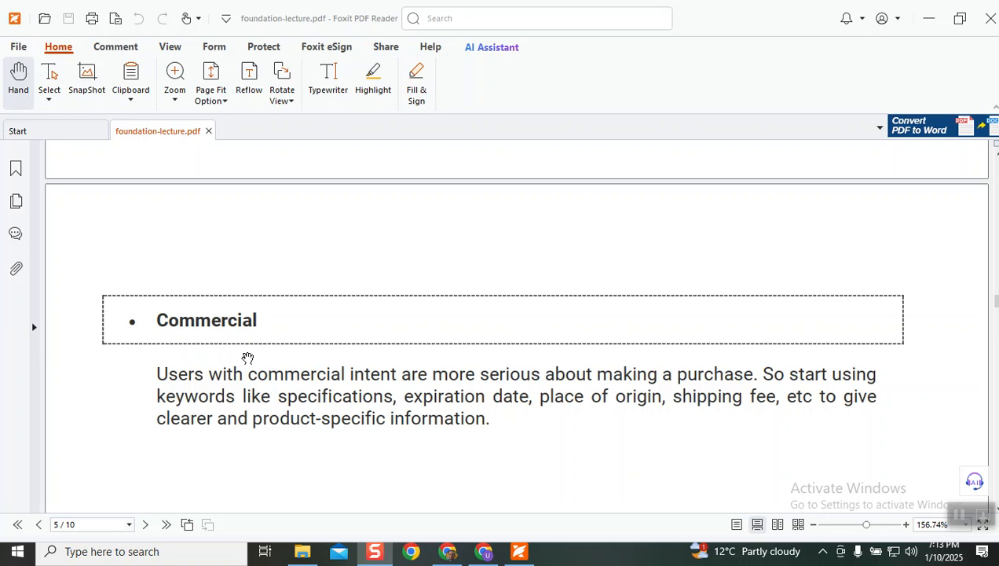
scroll(250, 353, "down", 7)
scroll(251, 350, "down", 10)
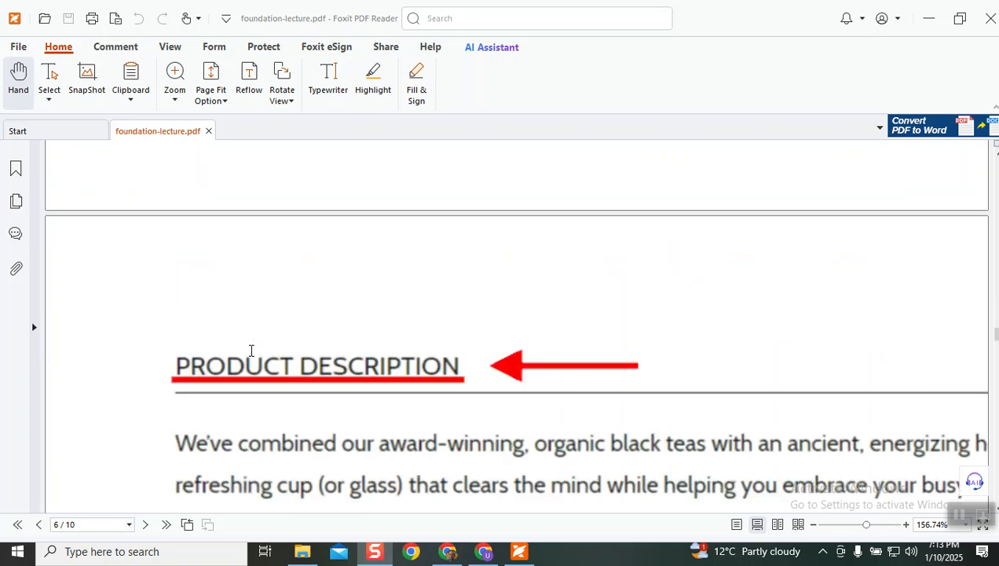
scroll(255, 358, "down", 15)
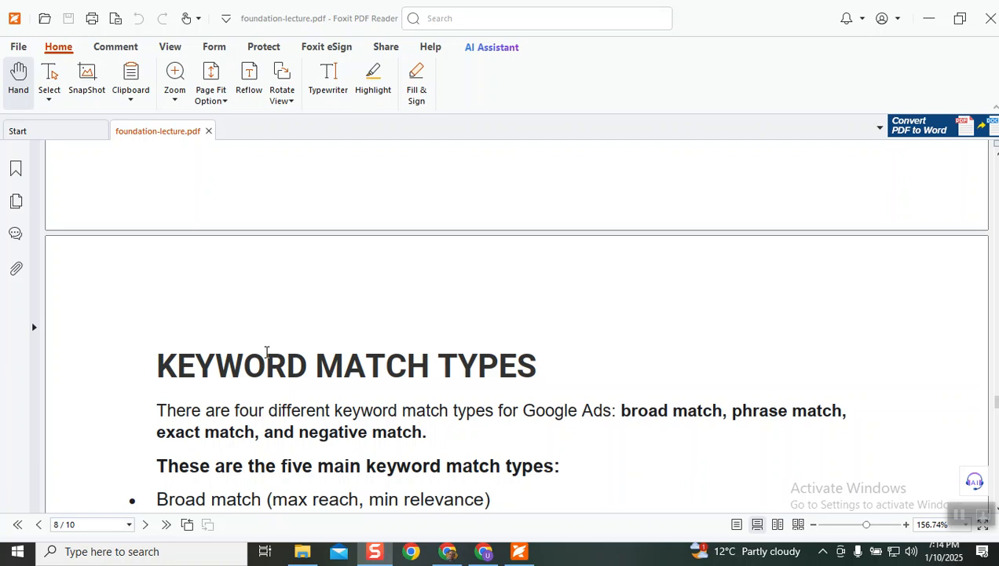
Switch to Chrome and dismiss Ubersuggest's signed-out and ad-blocker notices to reach the login page.
left_click(447, 552)
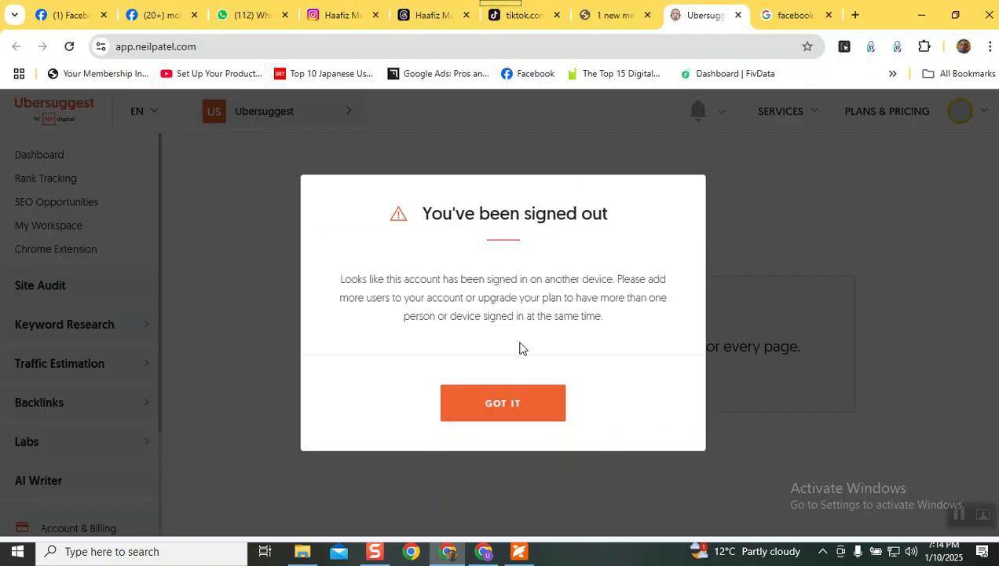
left_click(503, 405)
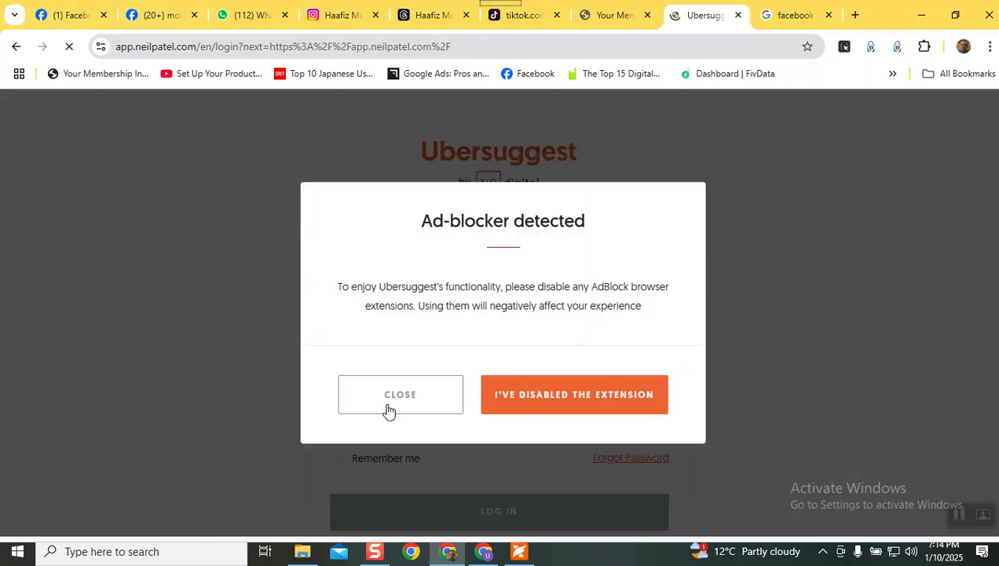
left_click(388, 408)
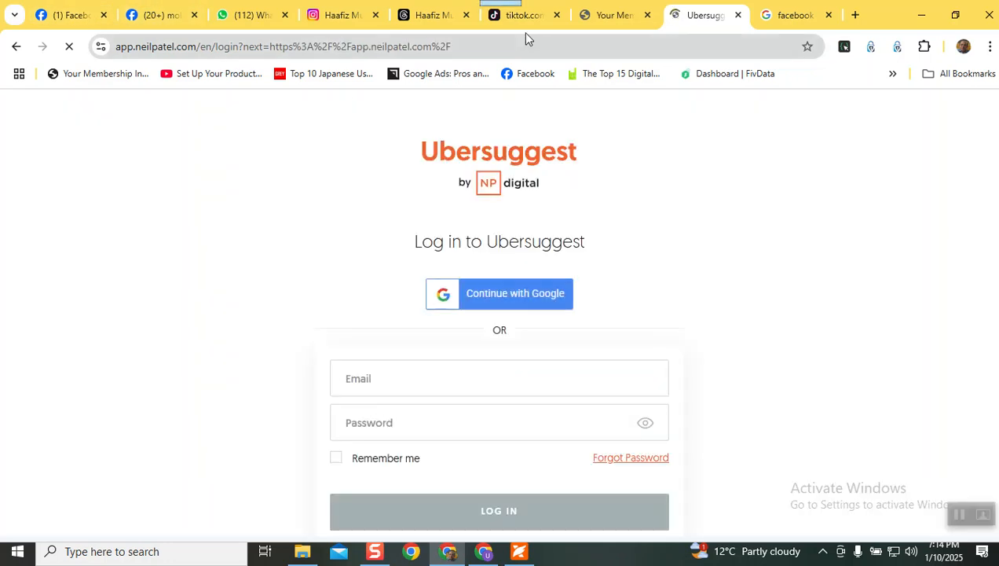
Load the bestseotoolz membership page in the Ubersuggest login tab and open its Ubersuggest resource down to the session link.
left_click(609, 19)
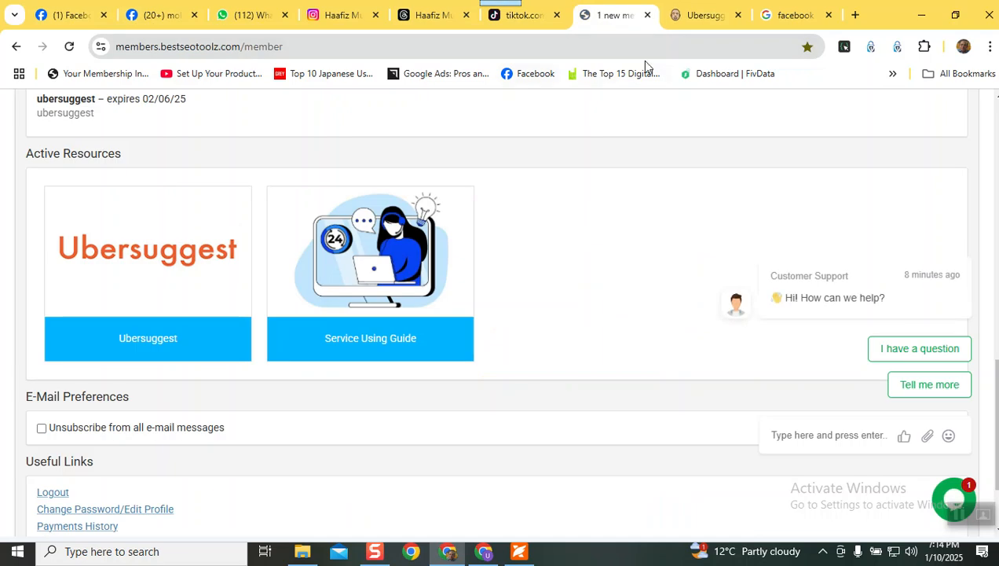
left_click(703, 24)
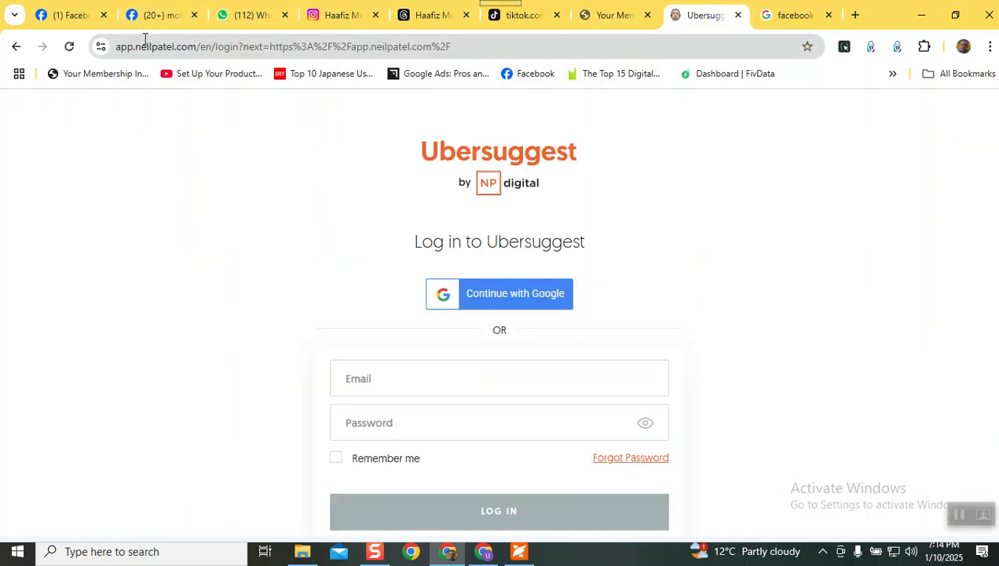
left_click(82, 79)
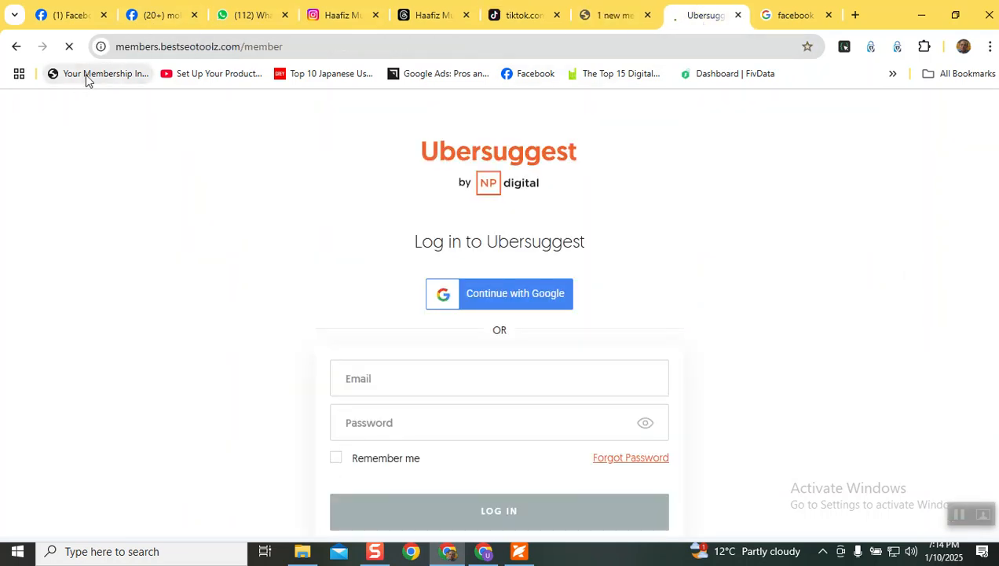
scroll(334, 273, "down", 6)
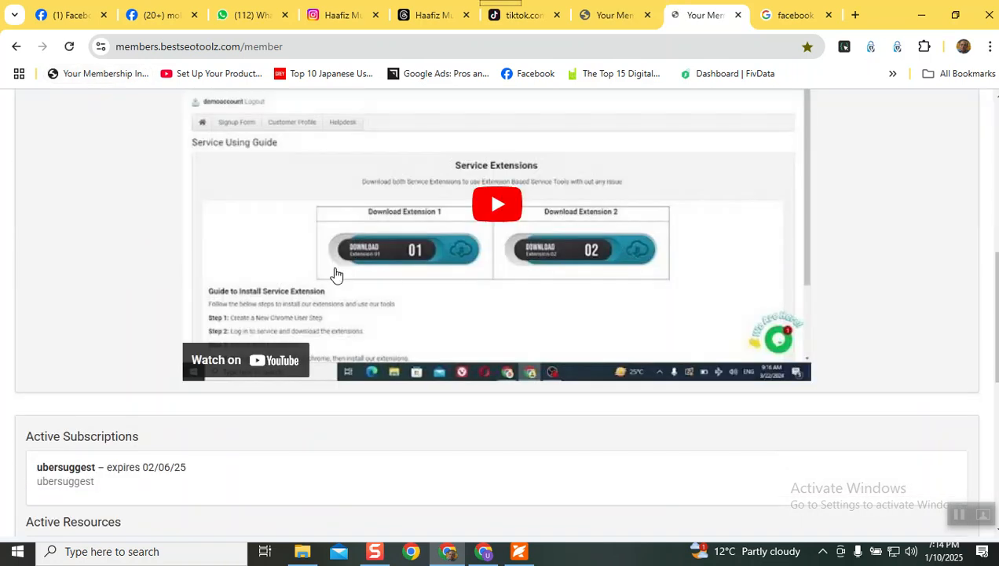
scroll(334, 274, "down", 4)
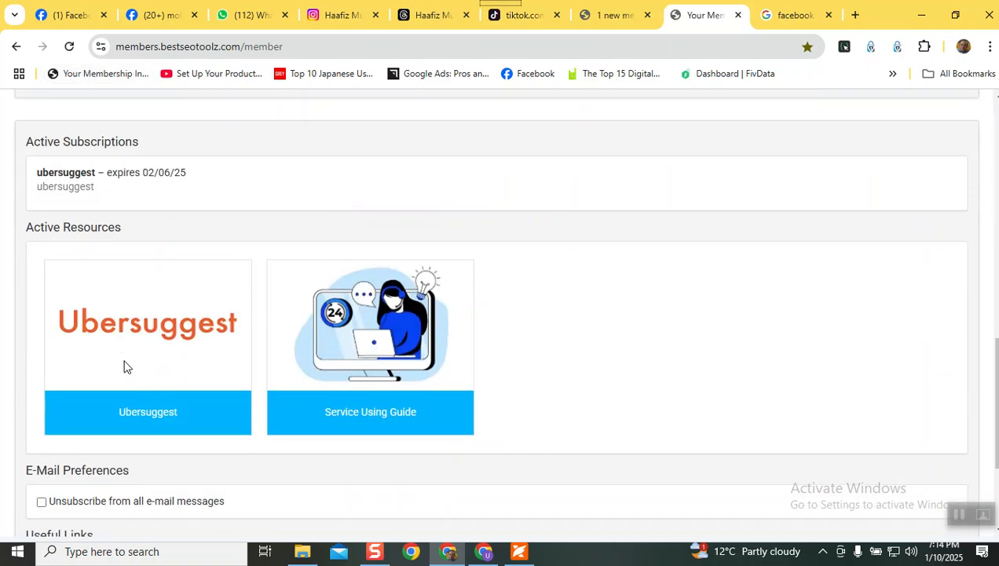
left_click(178, 419)
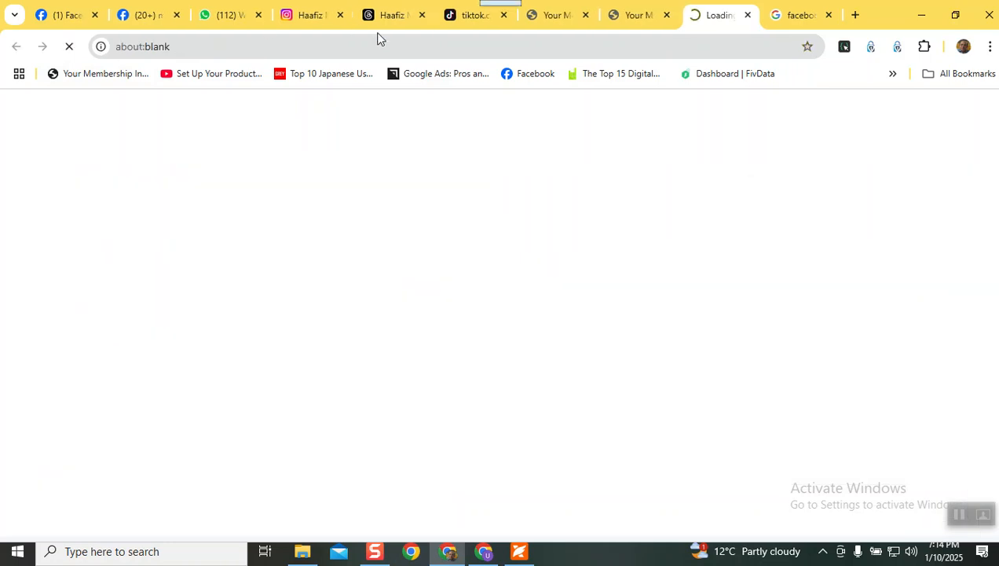
left_click(782, 15)
left_click(716, 15)
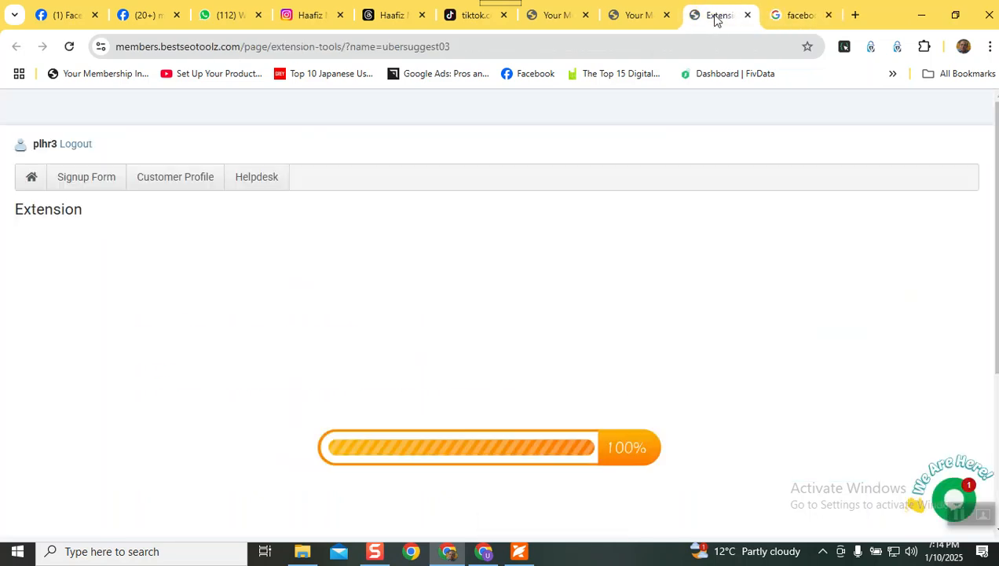
scroll(377, 279, "down", 3)
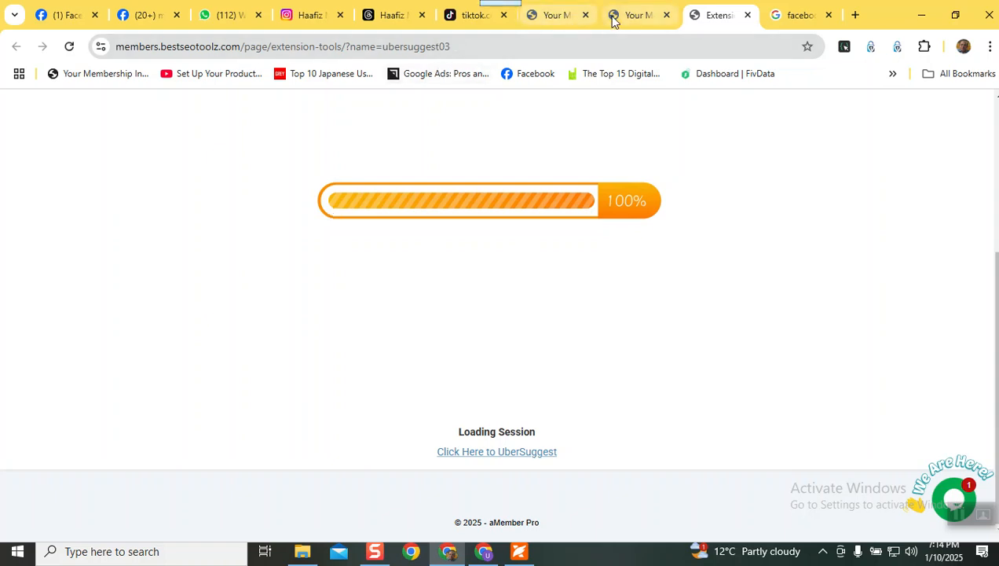
mouse_move(619, 18)
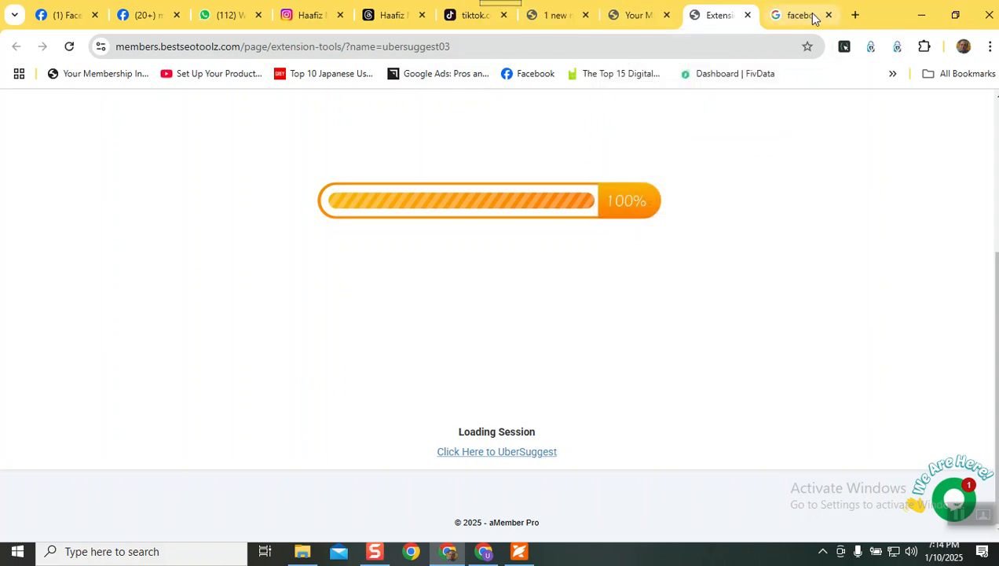
Load ads.google.com in the tab holding the Facebook cover photo search.
left_click(775, 9)
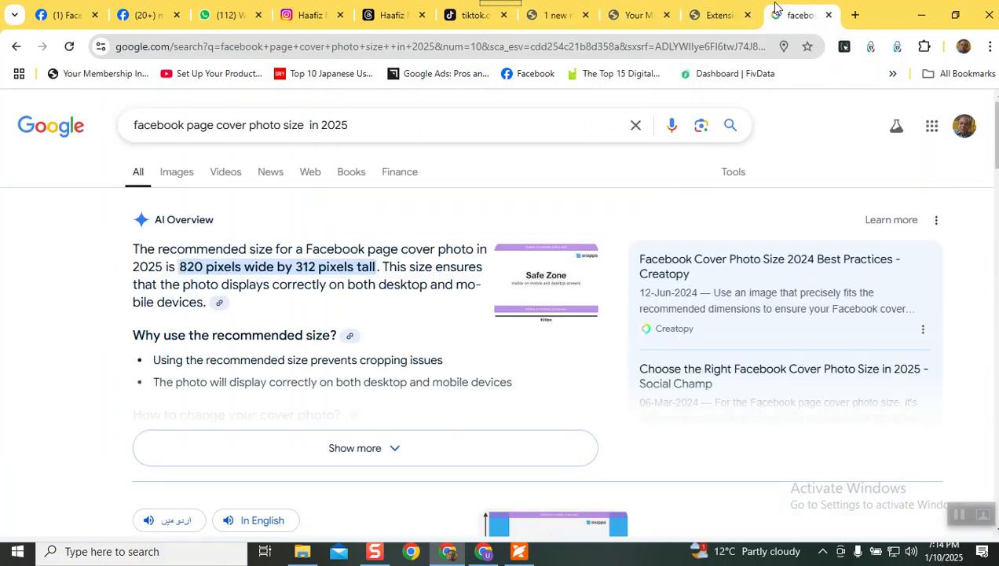
left_click(712, 14)
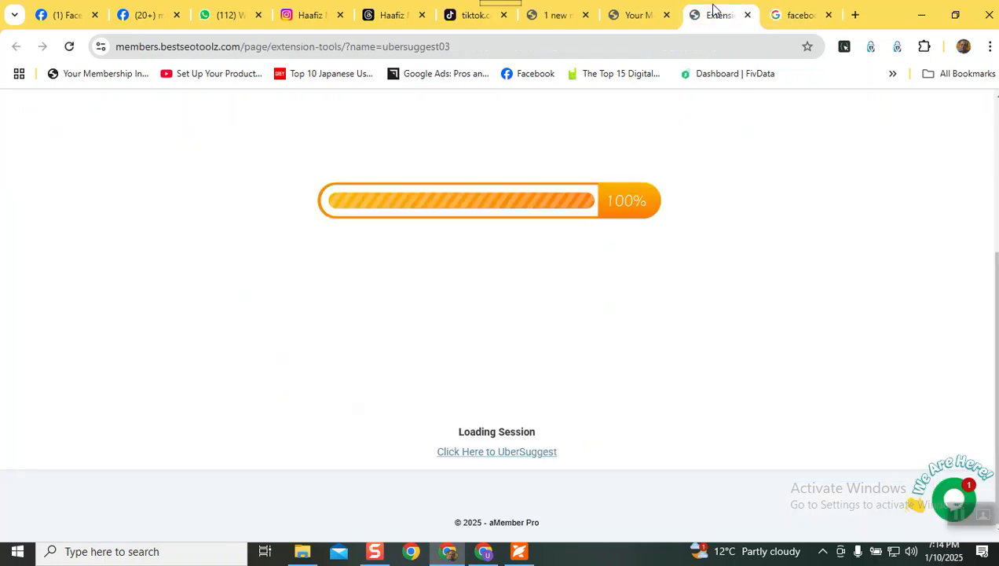
left_click(793, 17)
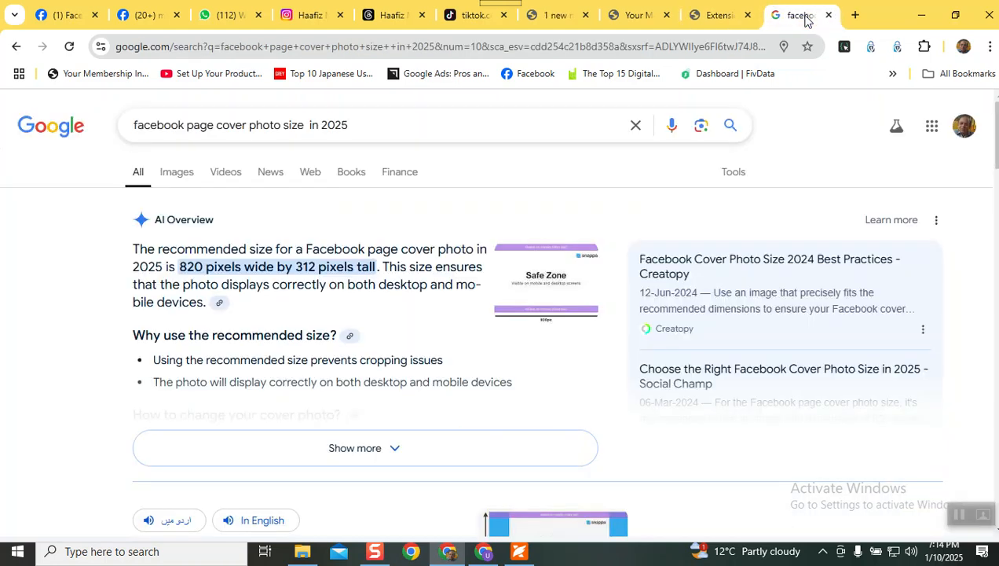
left_click(675, 48)
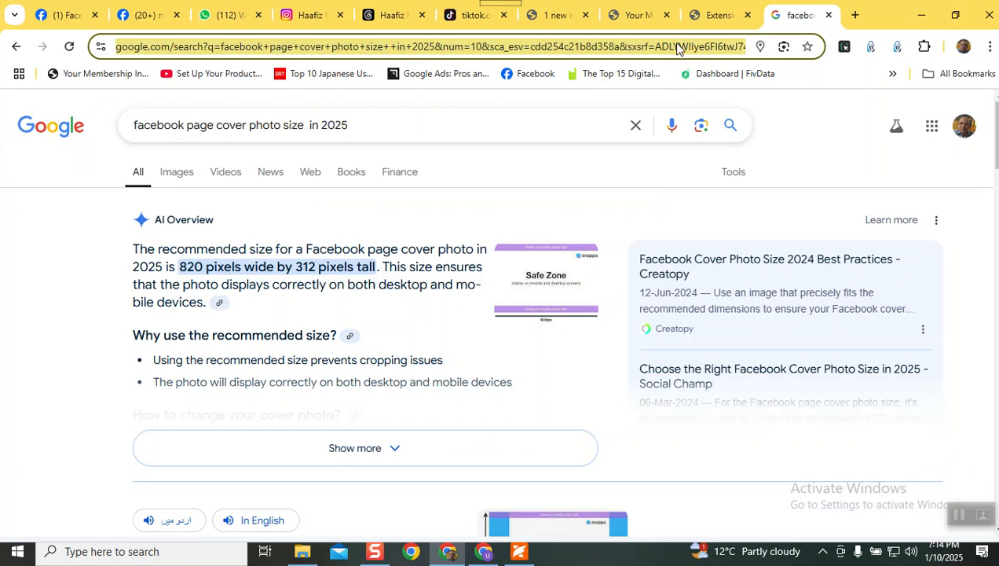
type("ads")
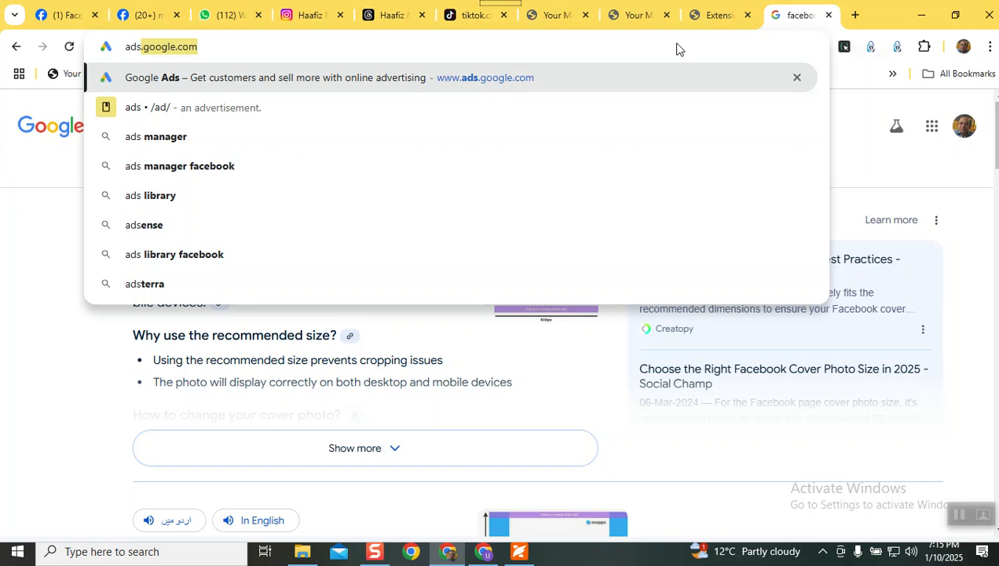
key("Return")
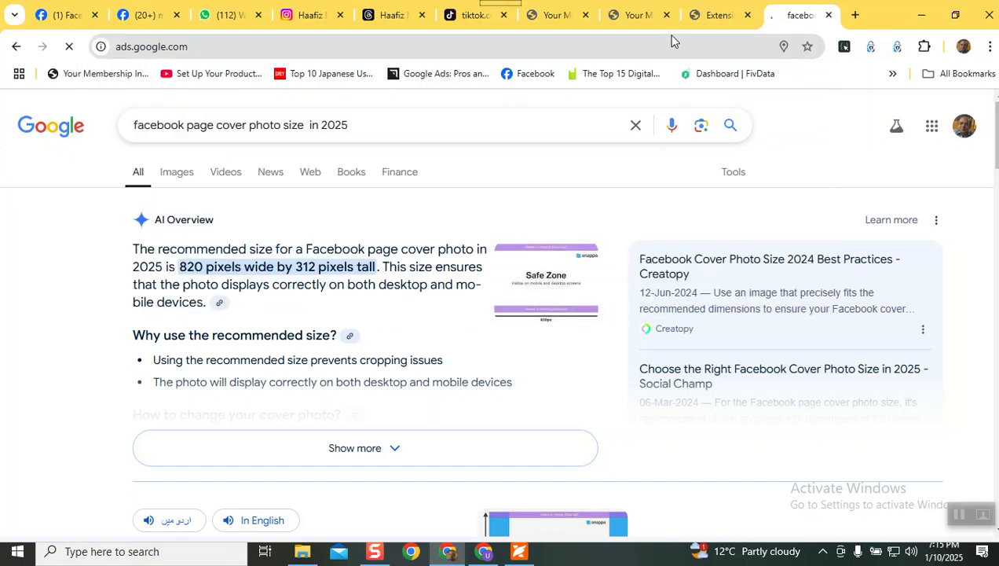
Return to the extension page and follow its session link to UberSuggest.
left_click(710, 17)
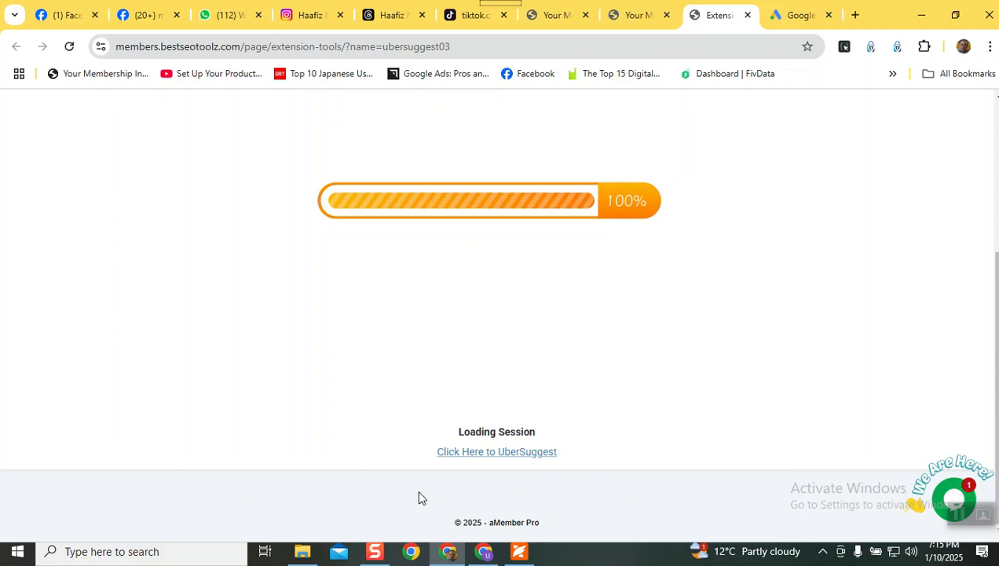
left_click(449, 454)
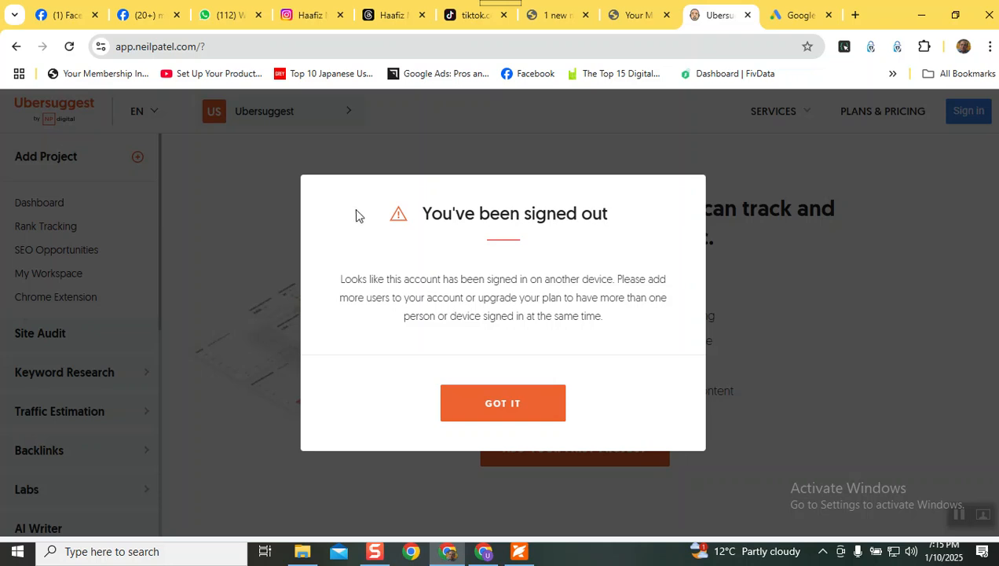
Sign in on the Google Ads home page and choose the Google Ads for Students account.
left_click(809, 15)
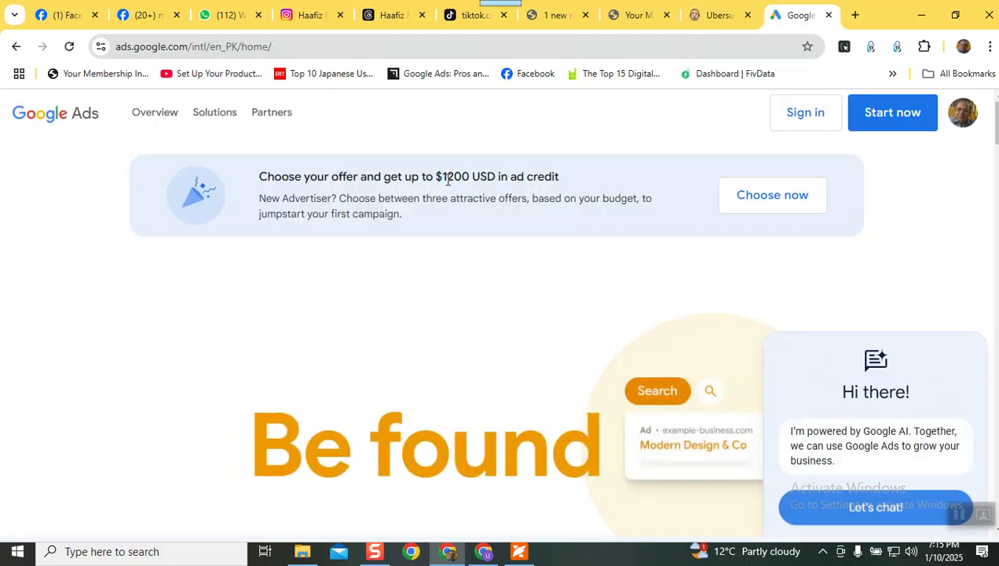
left_click(792, 118)
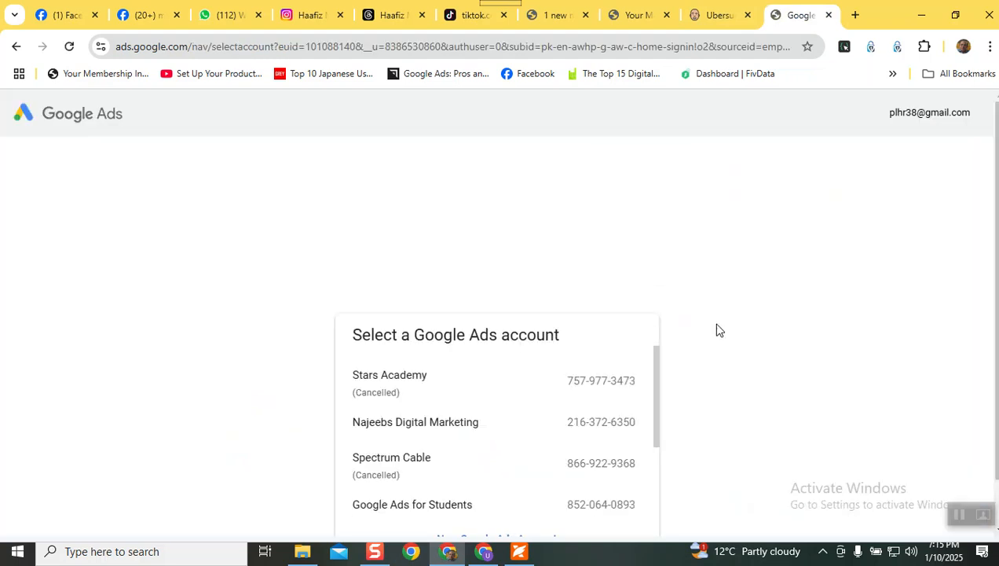
scroll(719, 330, "down", 1)
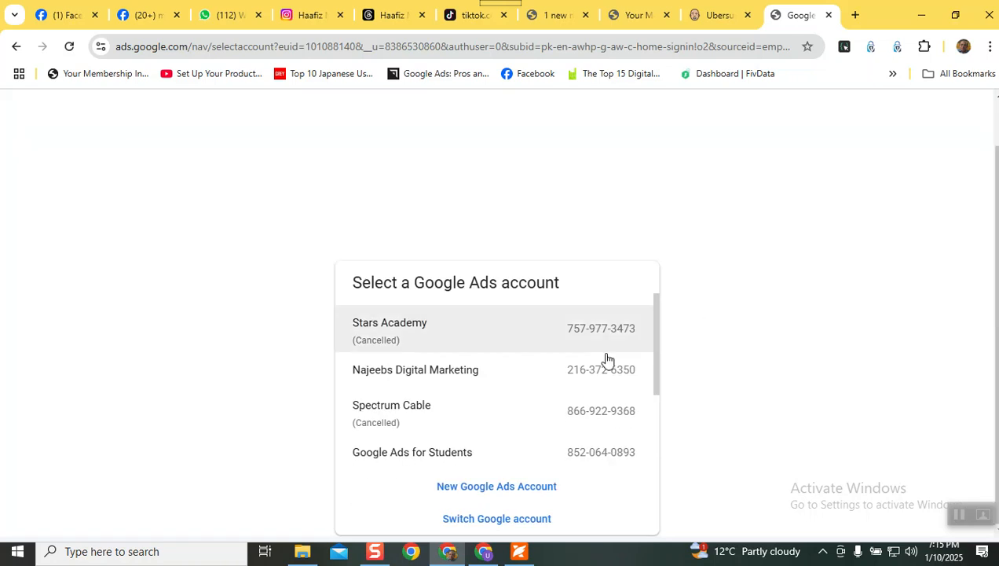
scroll(569, 383, "down", 2)
left_click(420, 323)
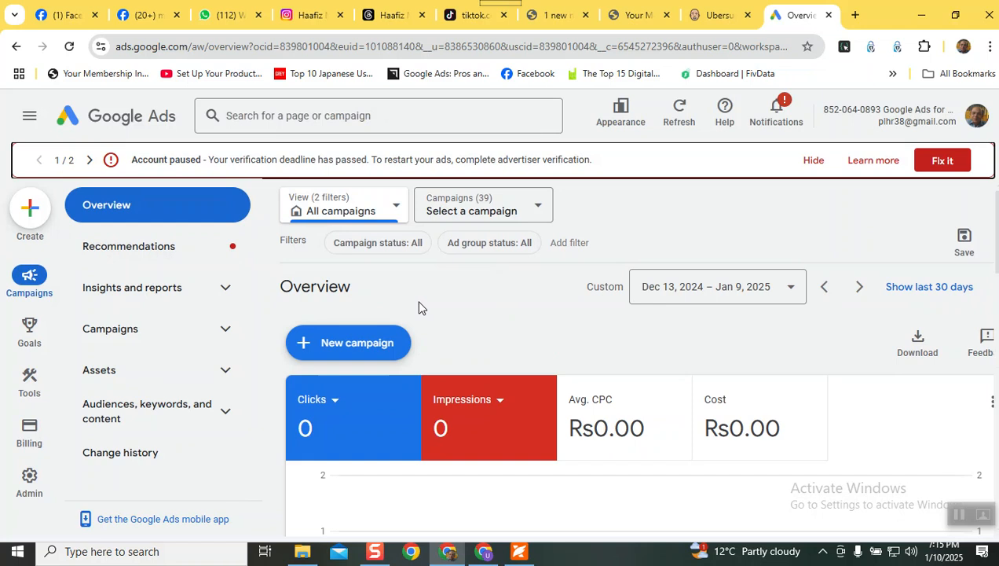
Open Keyword Planner from the planning tools and bring up the Discover new keywords form starting with keywords.
mouse_move(28, 484)
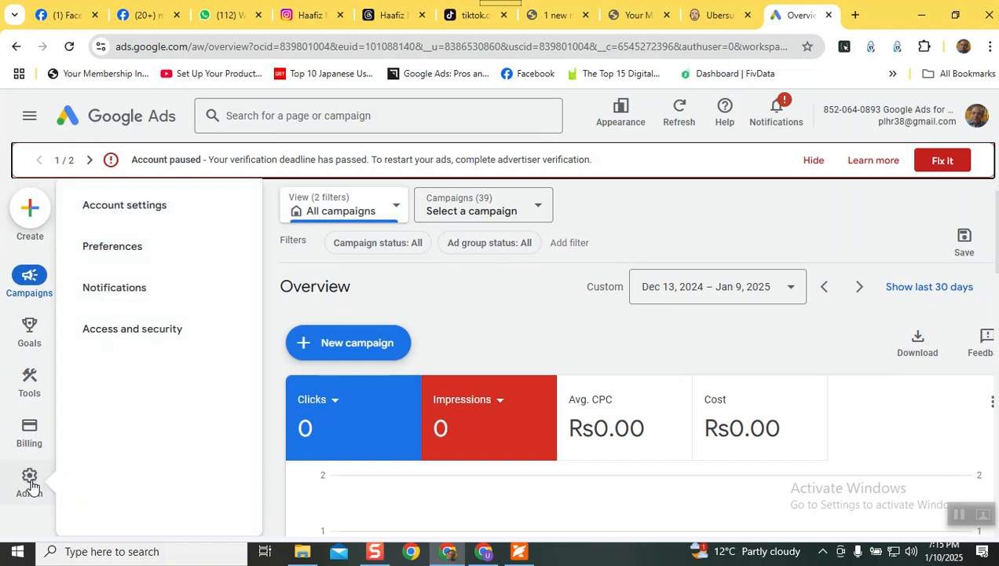
mouse_move(27, 277)
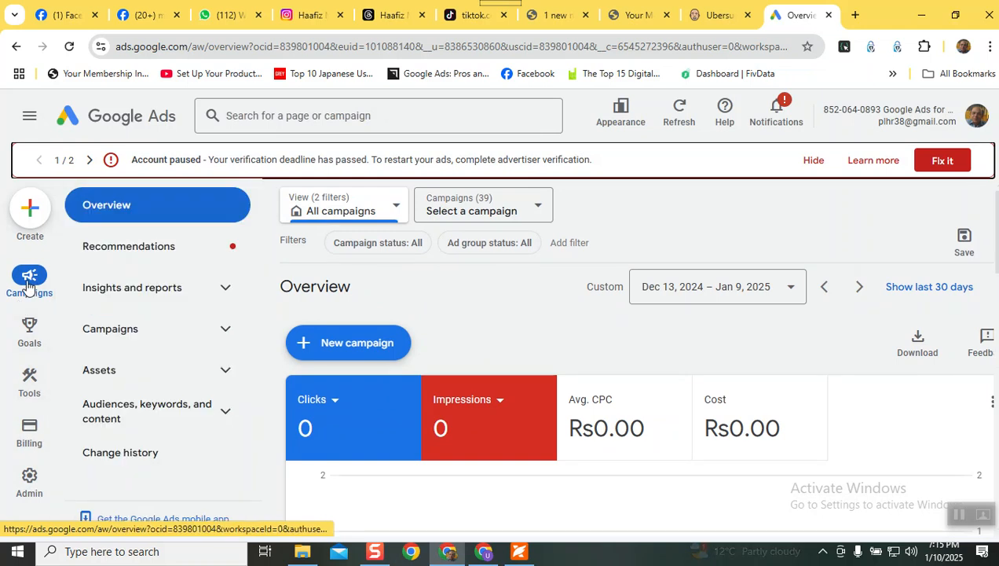
mouse_move(27, 380)
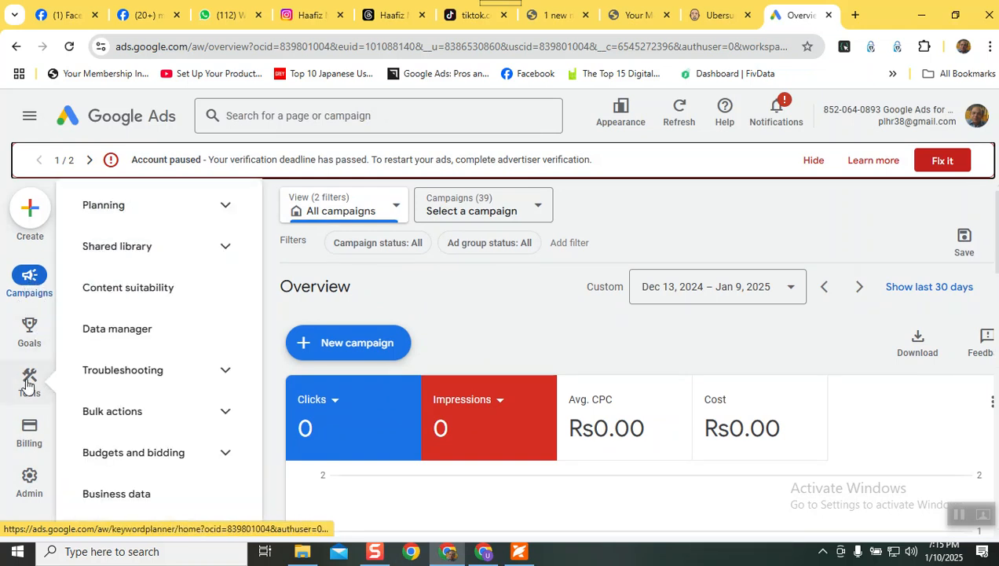
left_click(112, 209)
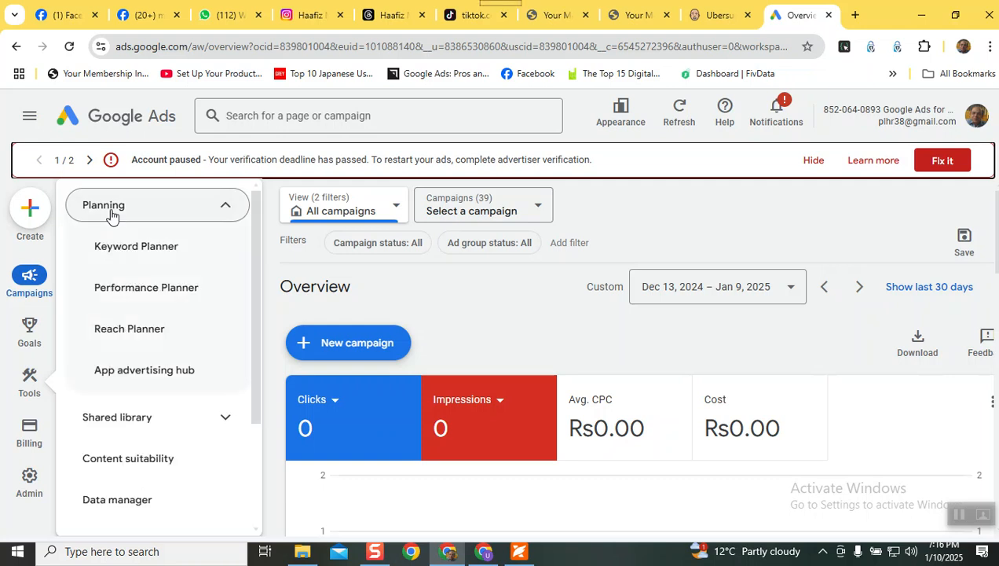
left_click(129, 250)
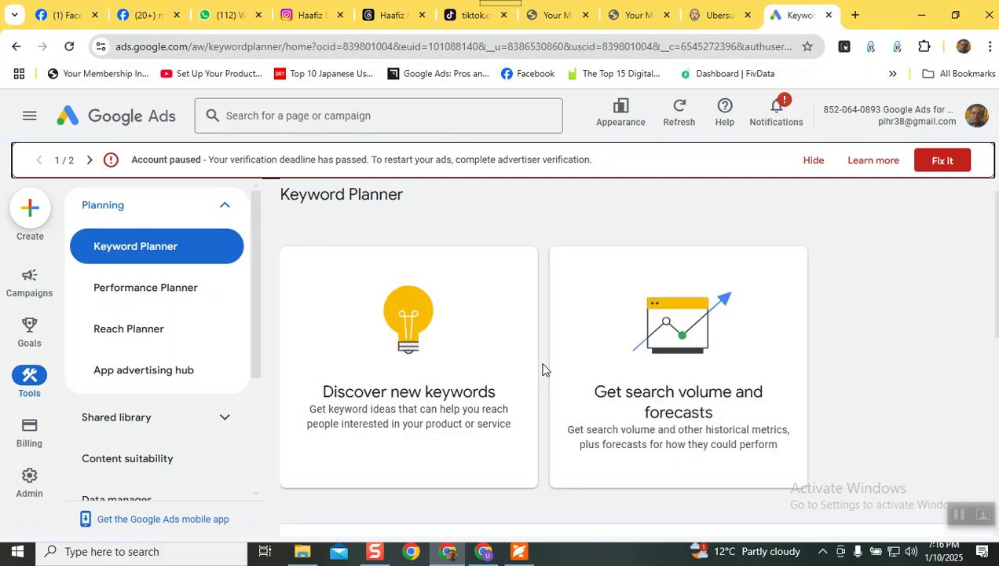
left_click(419, 401)
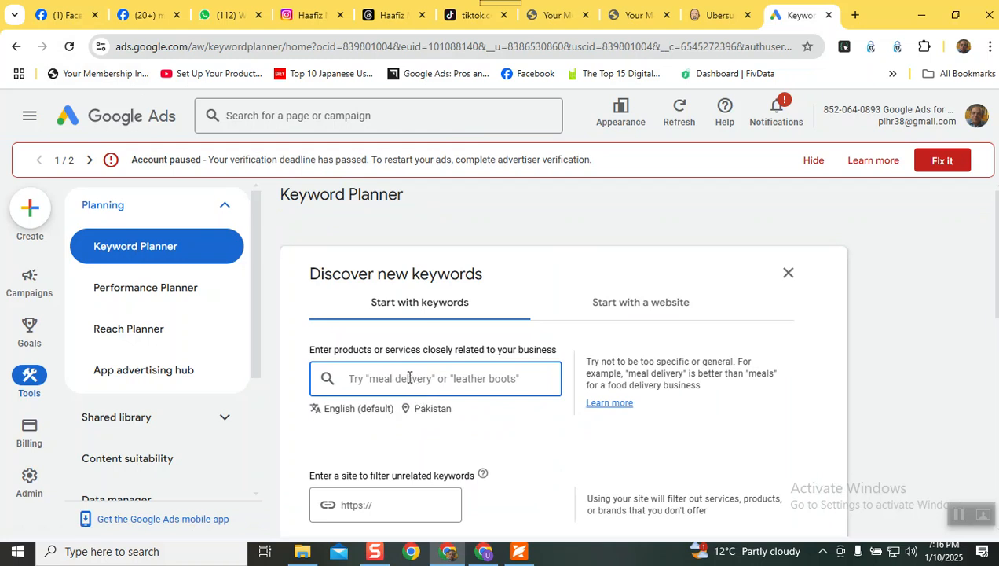
scroll(410, 378, "down", 1)
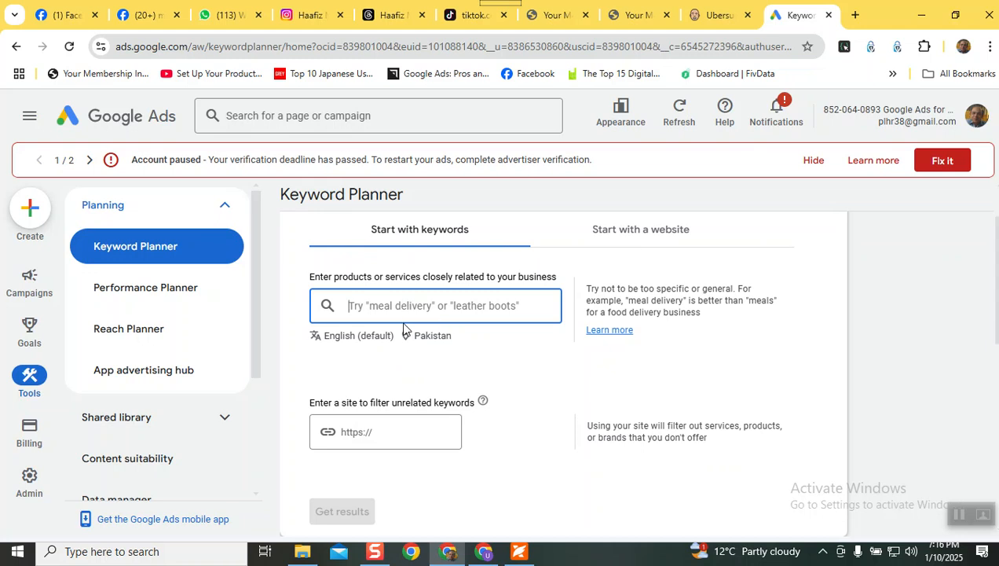
Search Google for "damascus knife" in a new browser tab.
left_click(855, 15)
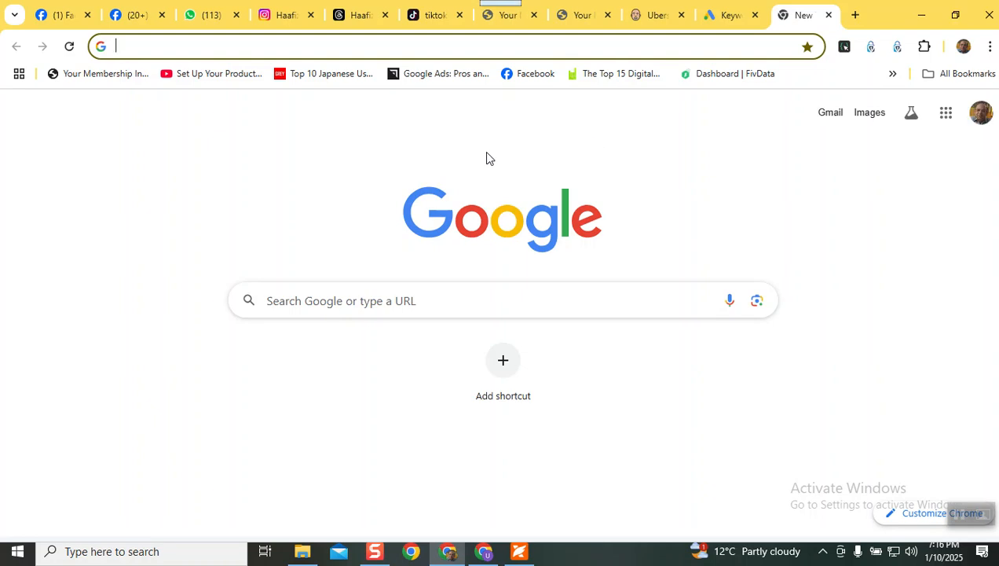
type("da")
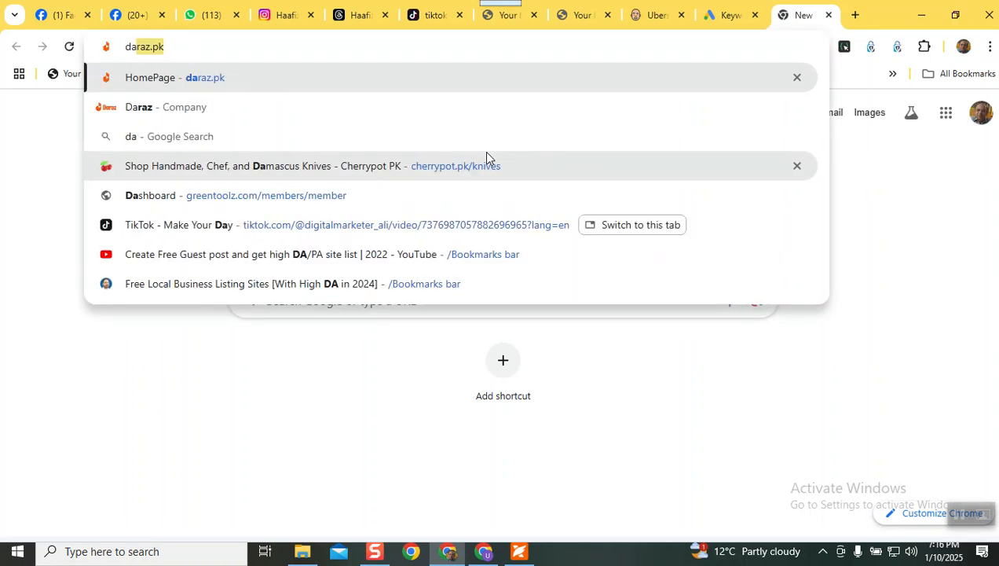
type("mas")
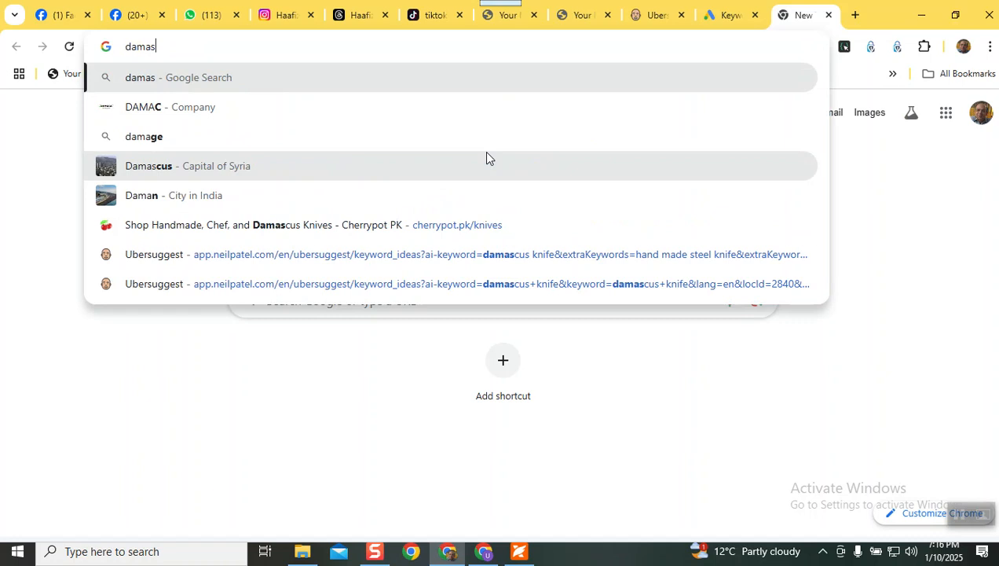
type("cus")
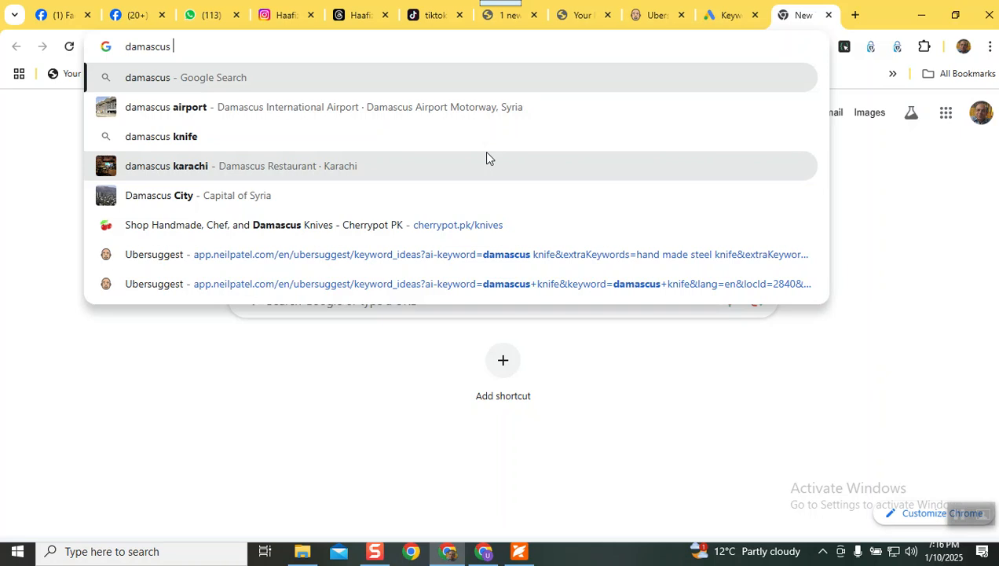
type(" knife")
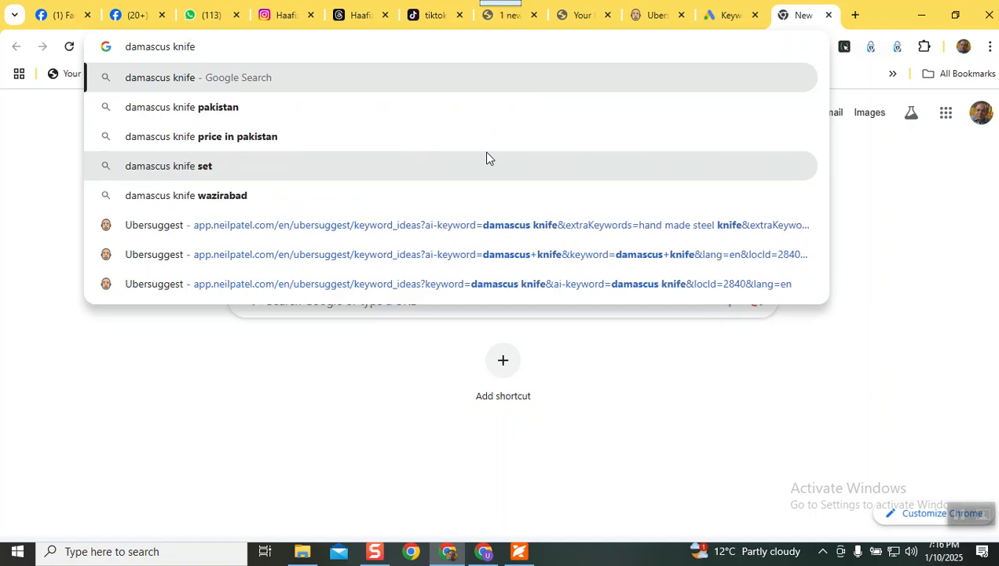
key("Return")
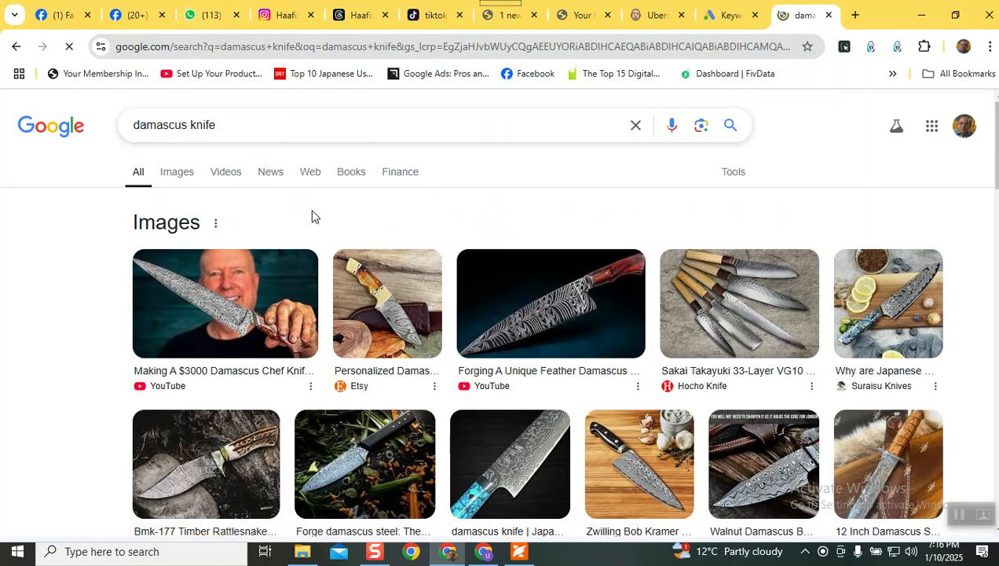
scroll(292, 268, "down", 5)
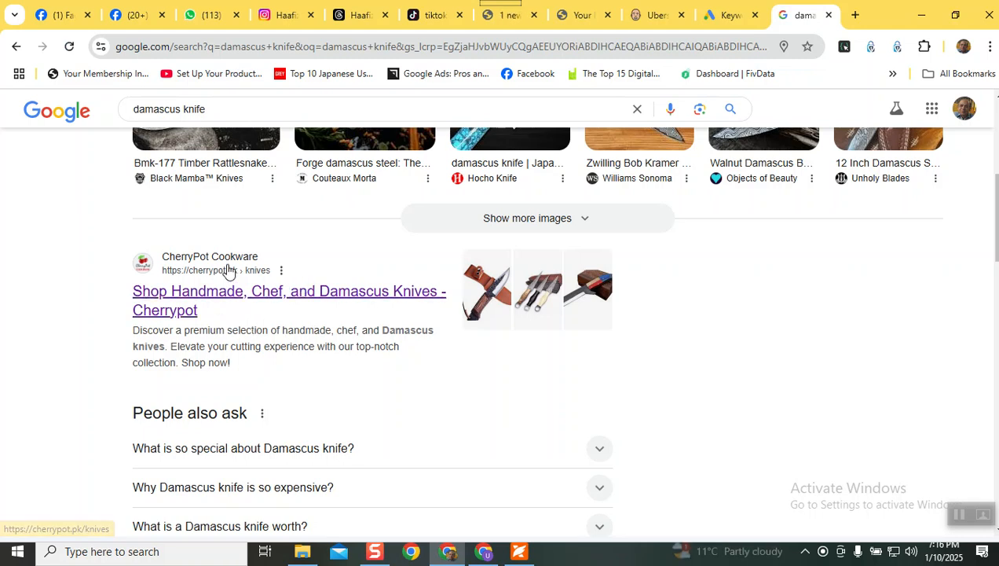
scroll(268, 285, "down", 5)
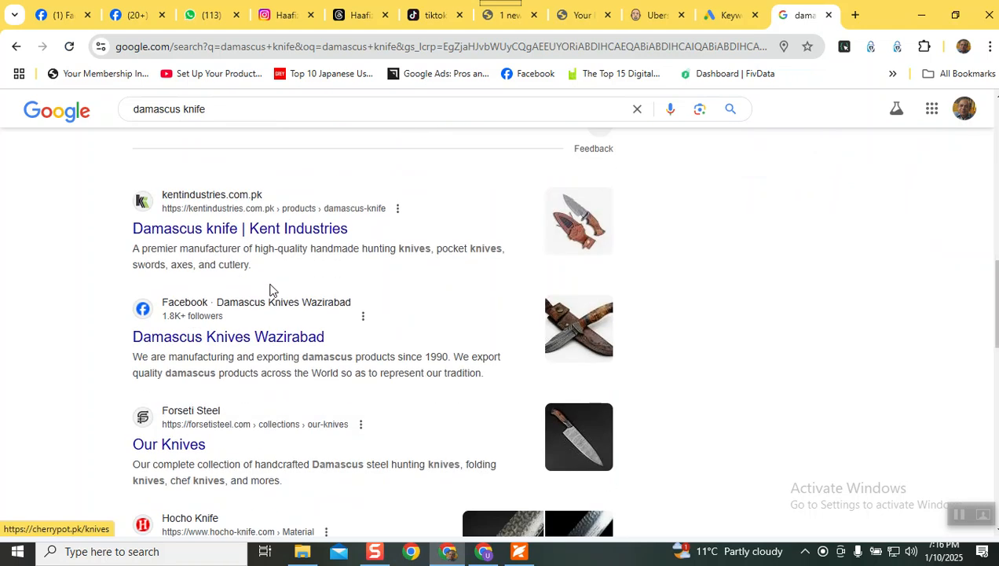
scroll(269, 290, "down", 3)
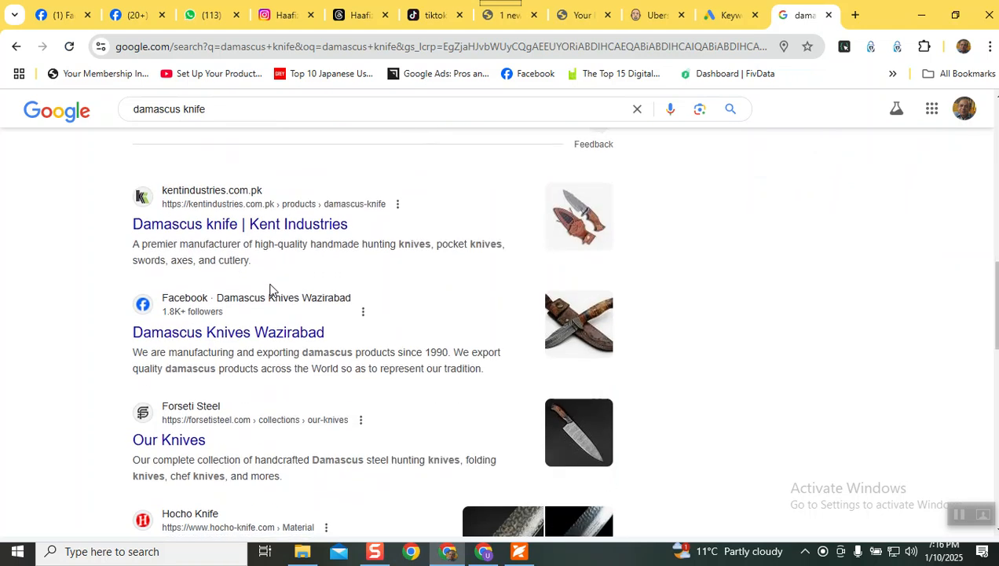
scroll(269, 290, "up", 9)
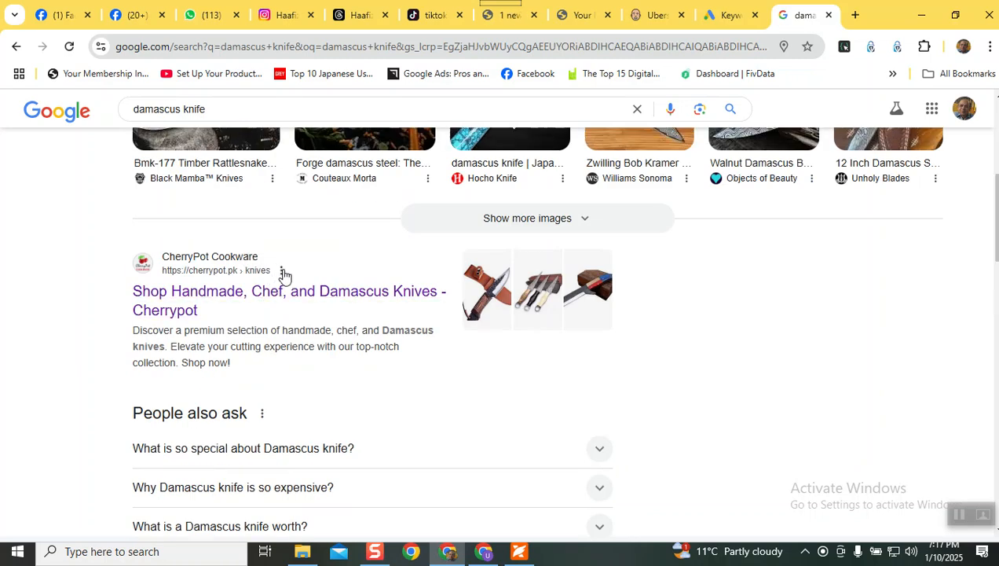
left_click(281, 271)
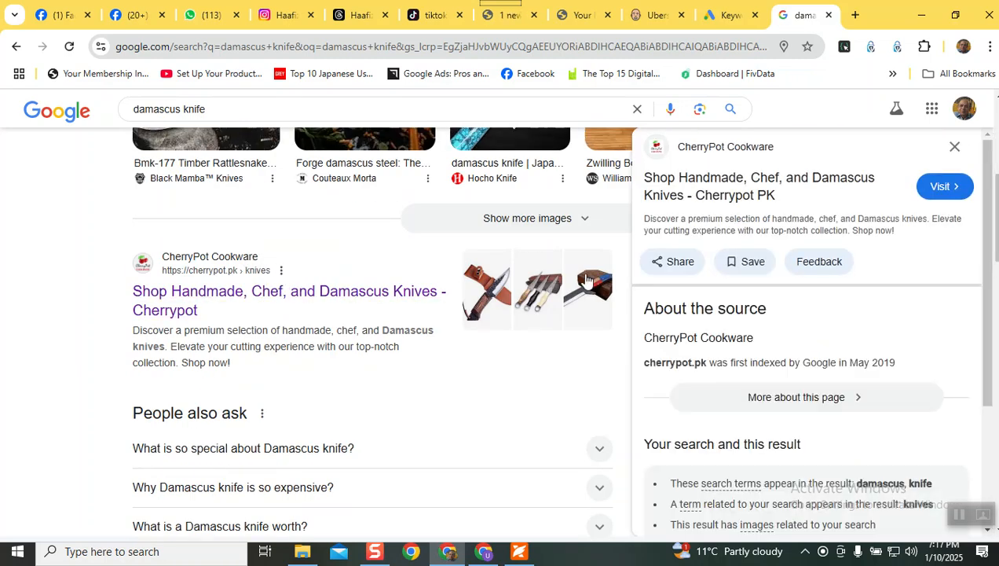
left_click(667, 264)
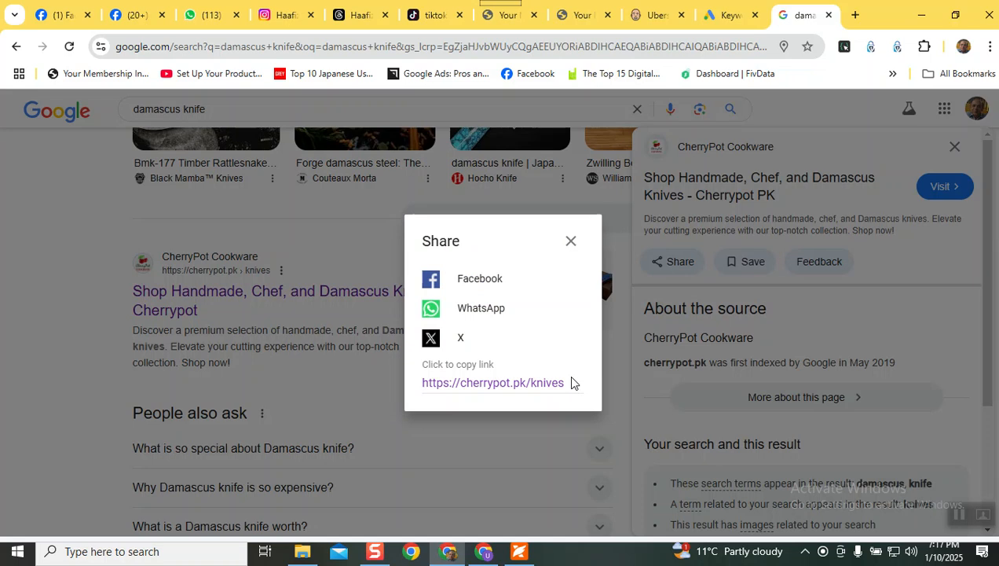
left_click(552, 385)
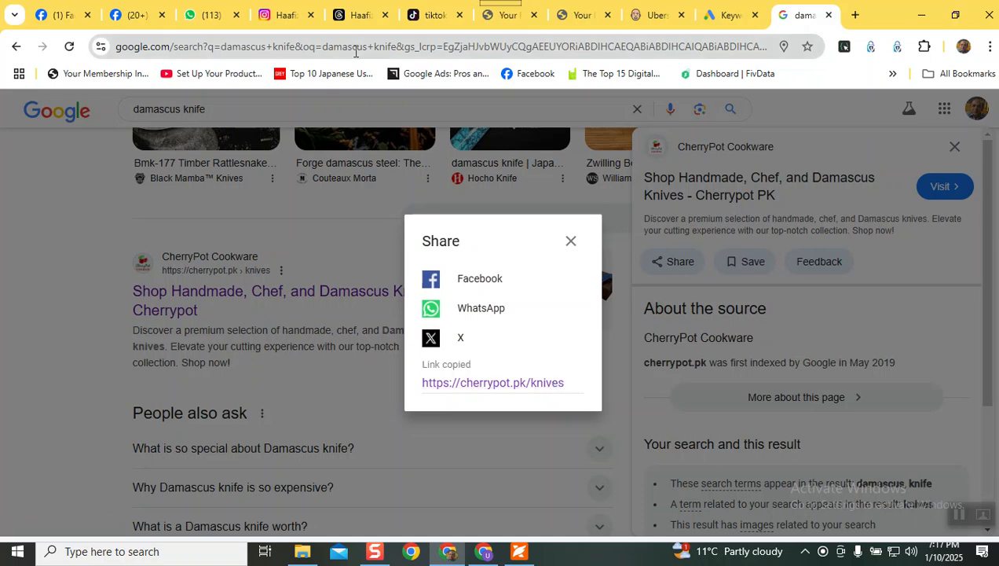
left_click(729, 15)
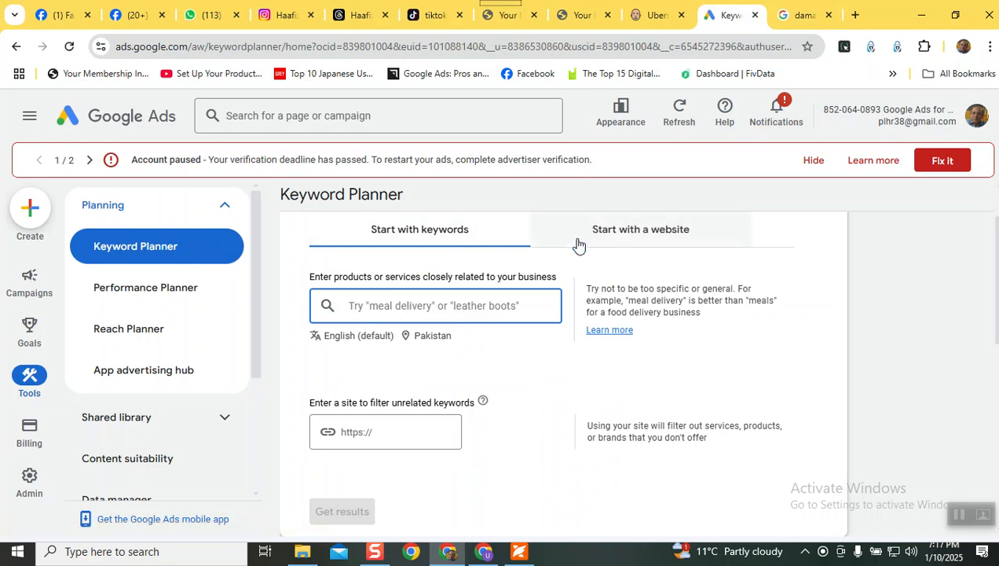
left_click(629, 241)
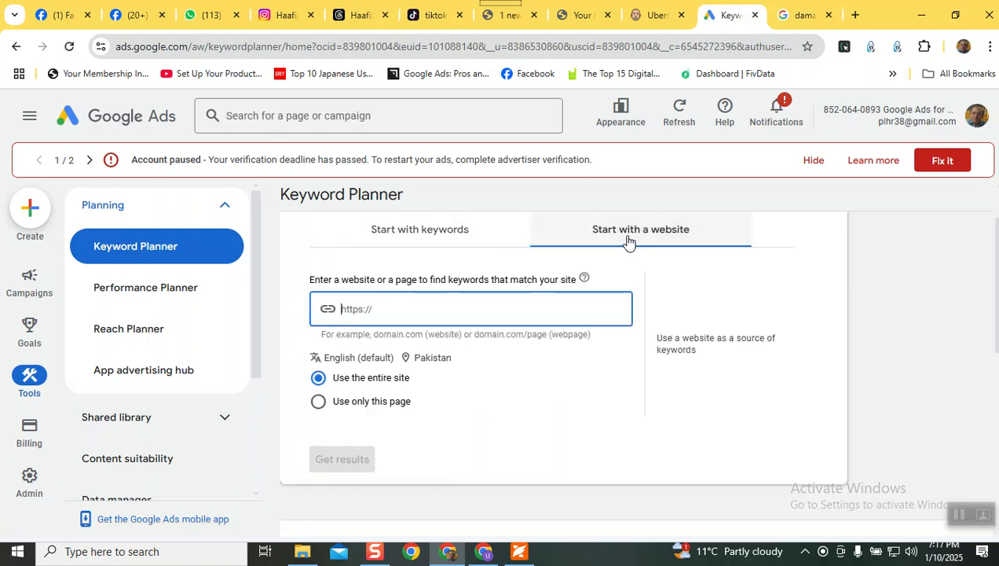
type("https://cherrypot.pk/knives")
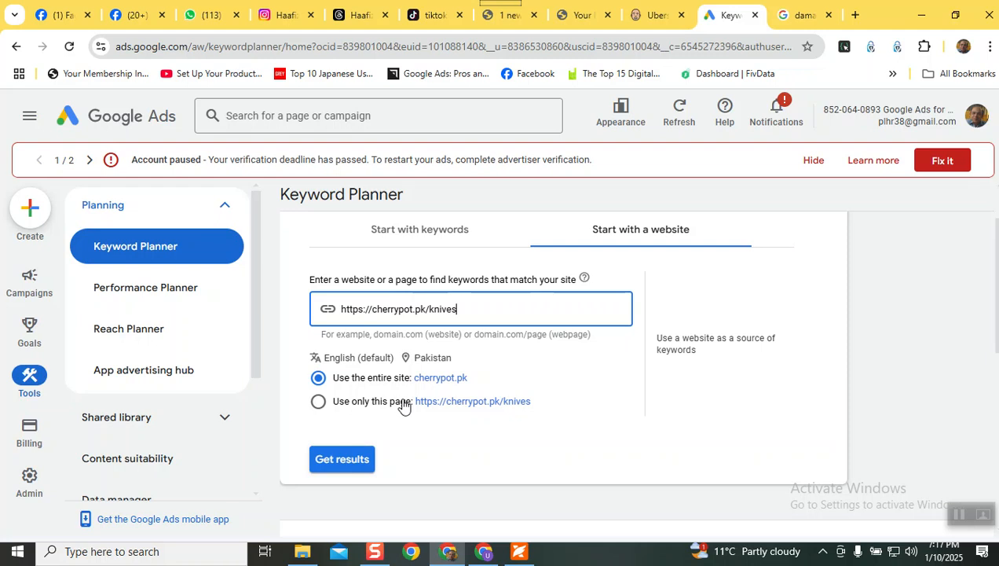
left_click(375, 408)
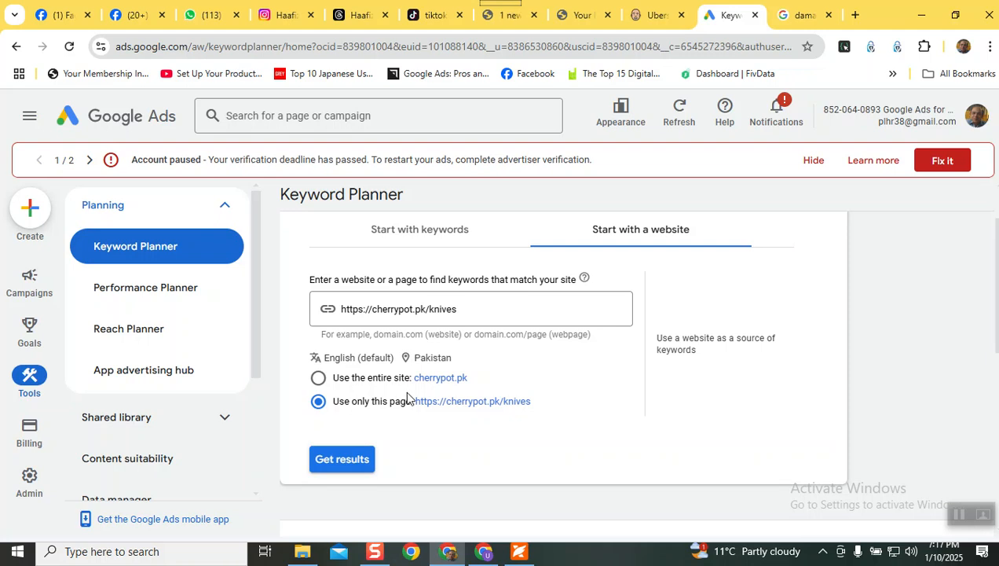
left_click(346, 460)
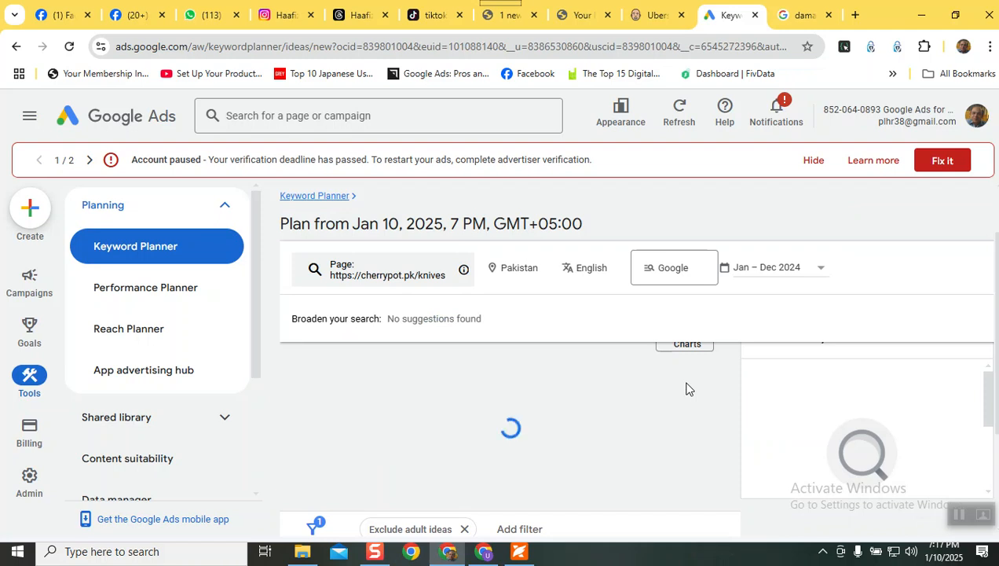
Examine the keyword ideas table, filters and refinement pane for the cherrypot.pk/knives page.
scroll(683, 388, "down", 1)
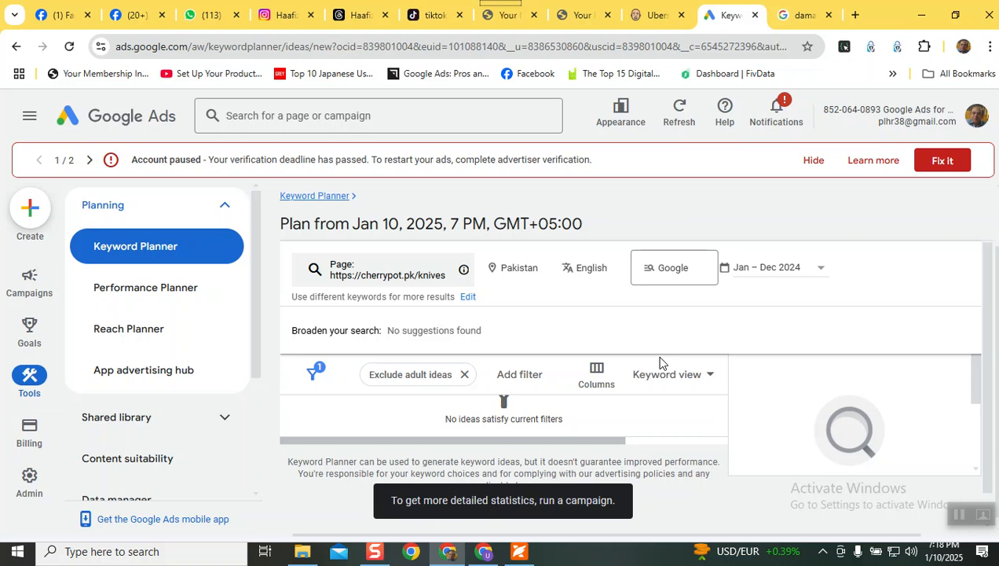
scroll(974, 385, "down", 1)
left_click_drag(974, 381, 976, 431)
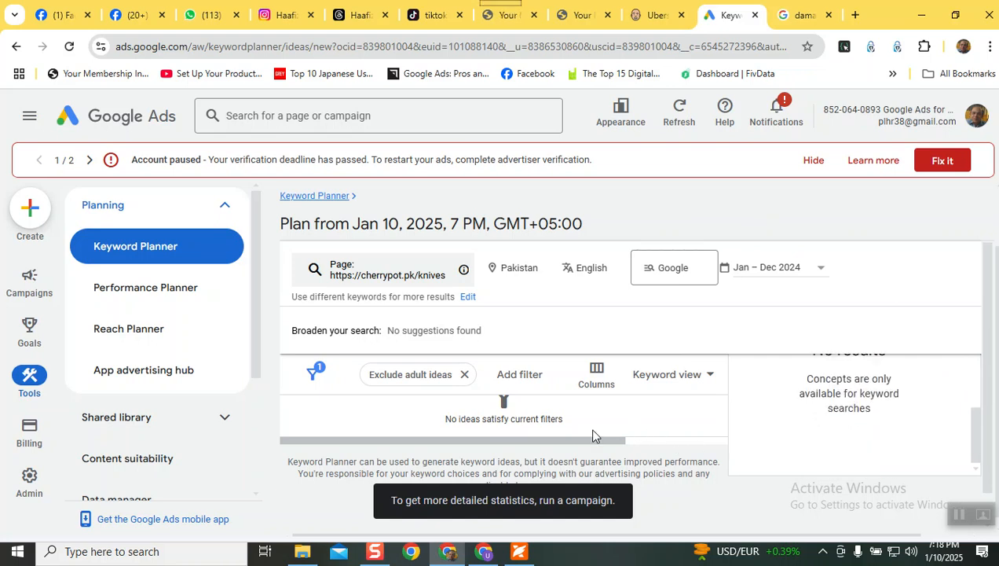
left_click_drag(605, 447, 690, 452)
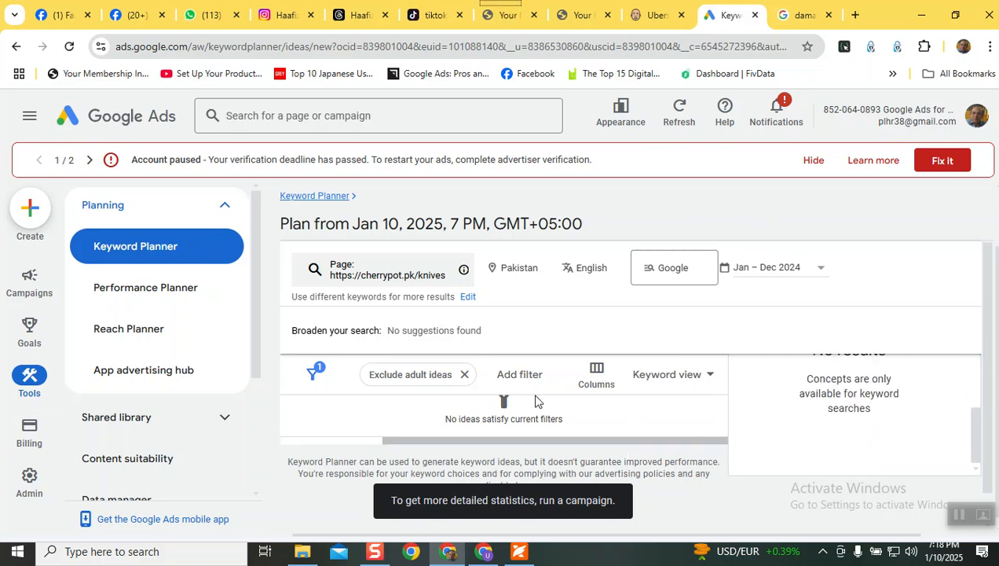
scroll(521, 387, "down", 1)
scroll(505, 370, "up", 2)
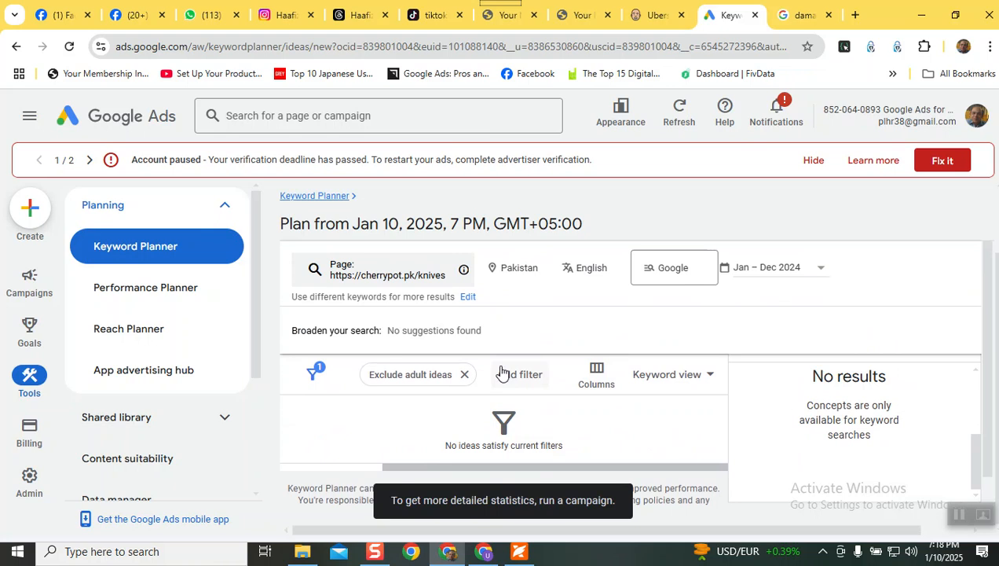
scroll(504, 374, "down", 1)
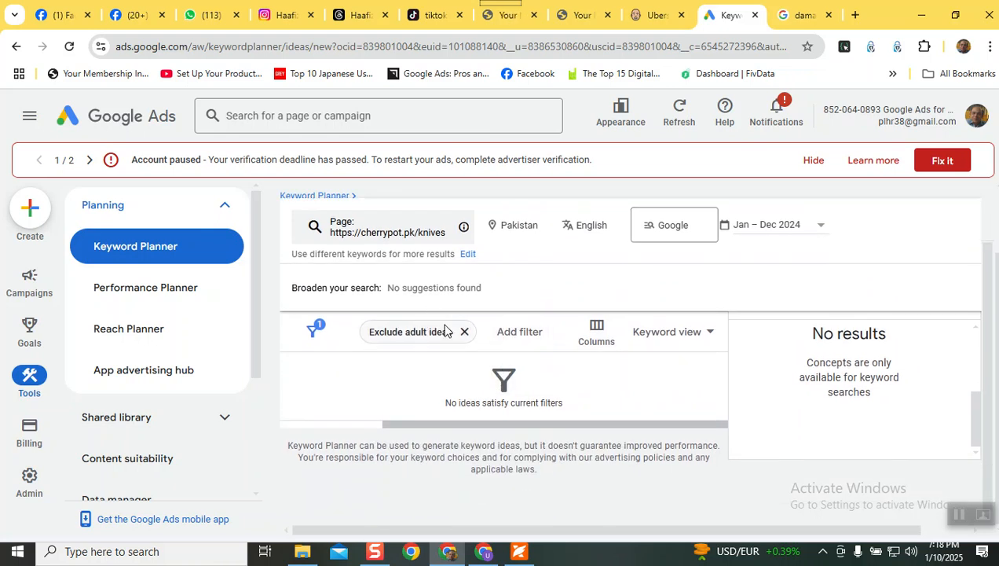
scroll(444, 329, "up", 1)
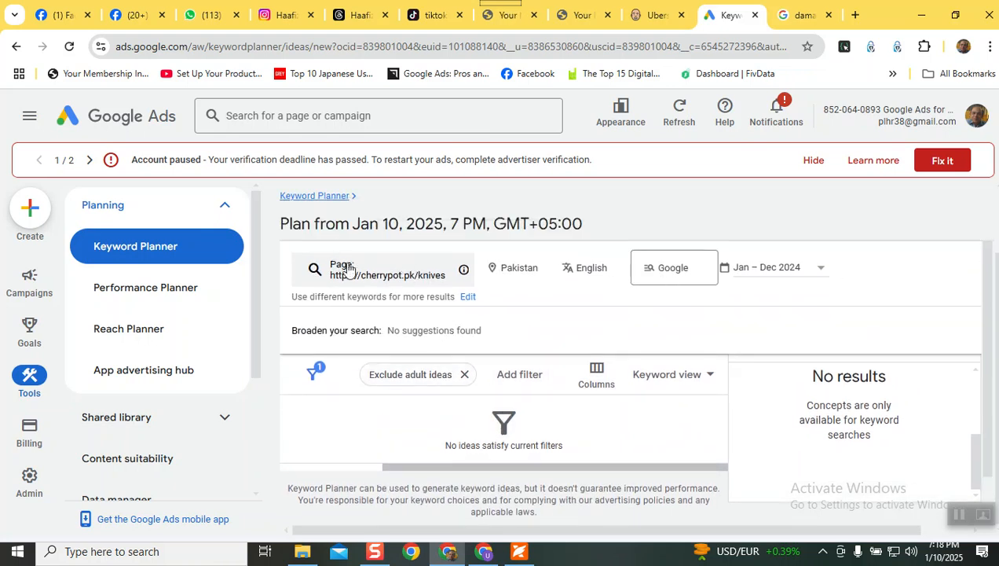
Open the plan's website entry for editing, and search Google for "carpet washing" in the damascus knife tab.
left_click(393, 273)
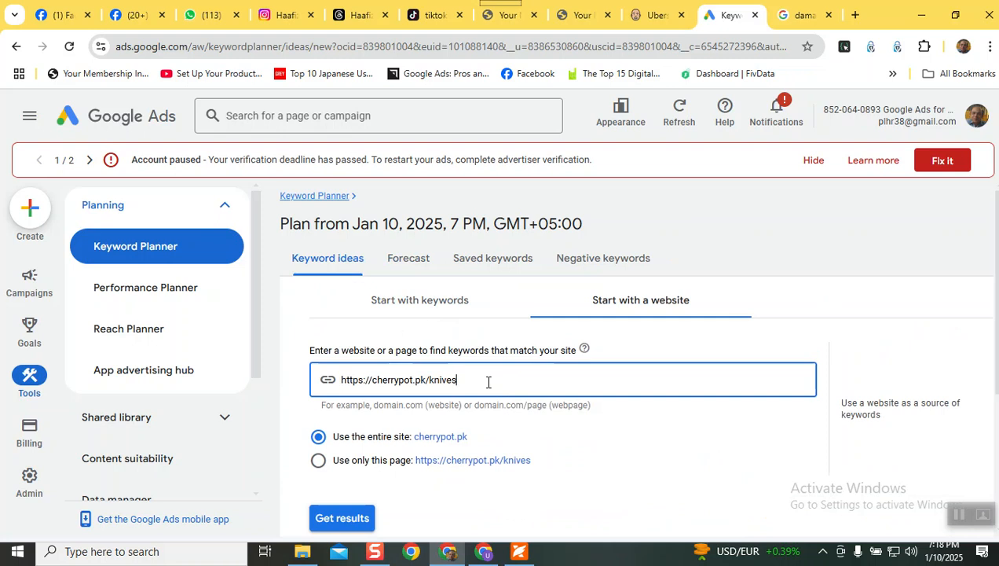
left_click(803, 15)
left_click(571, 241)
scroll(198, 140, "up", 1)
left_click(231, 108)
key("ctrl+a")
type("carpet washing")
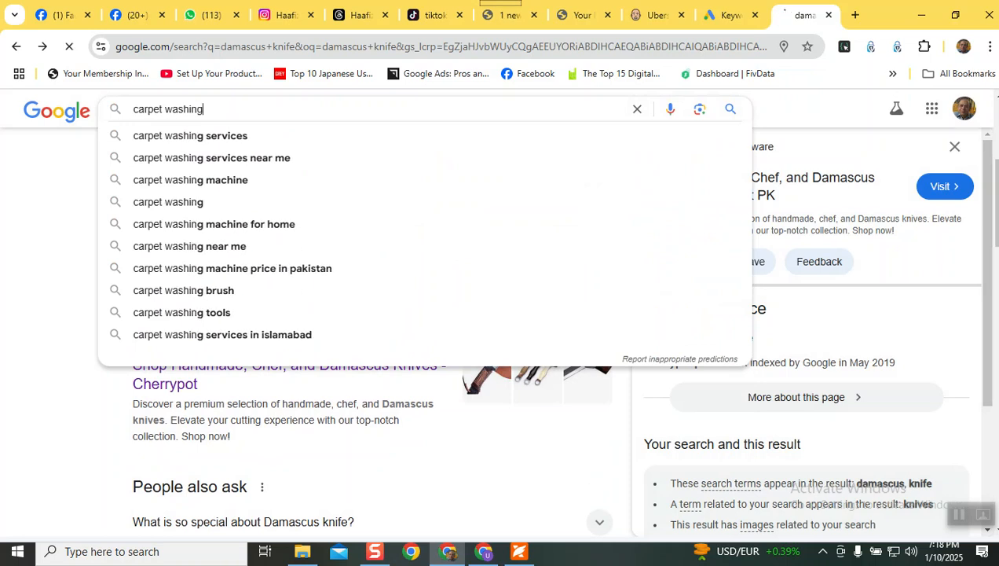
key("Return")
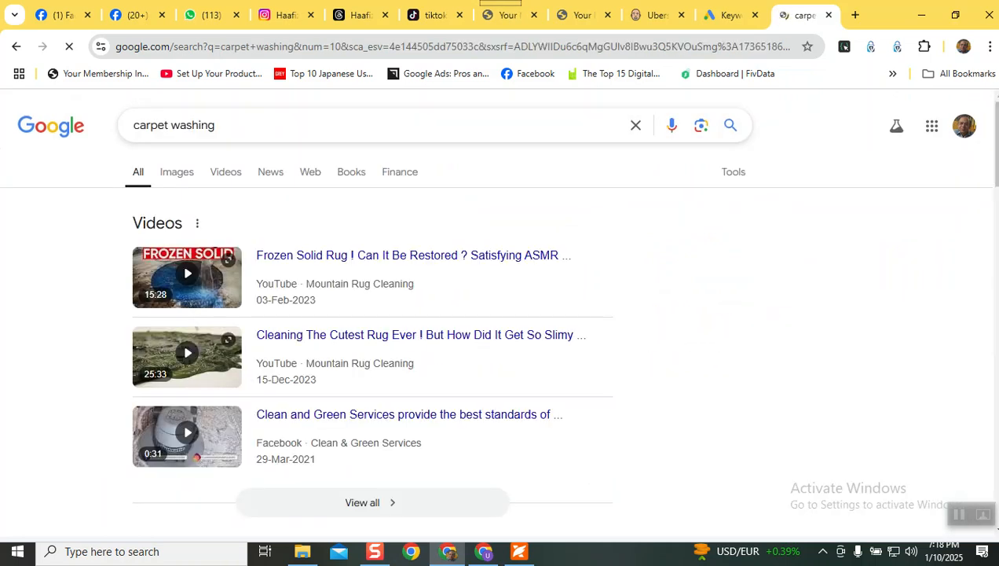
Copy the link address of Kam Kaj's "Carpet Cleaning Service In Lahore" result and return to Keyword Planner.
scroll(136, 250, "down", 5)
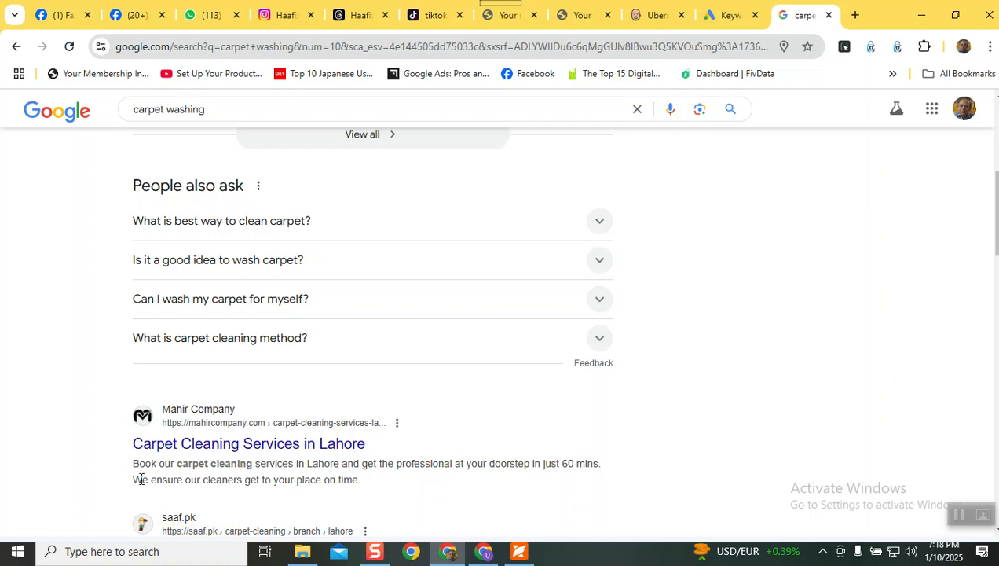
scroll(257, 463, "down", 3)
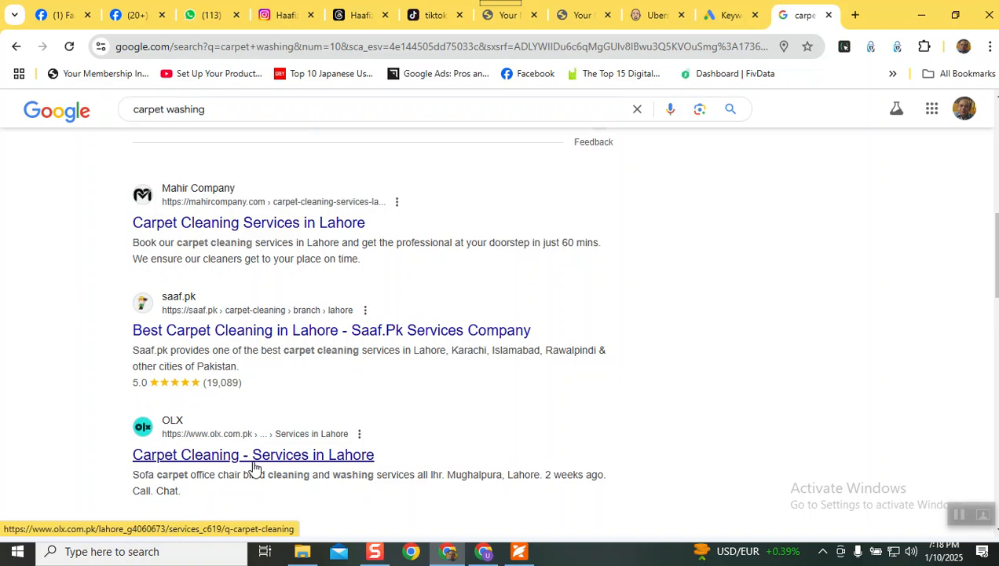
scroll(253, 467, "down", 3)
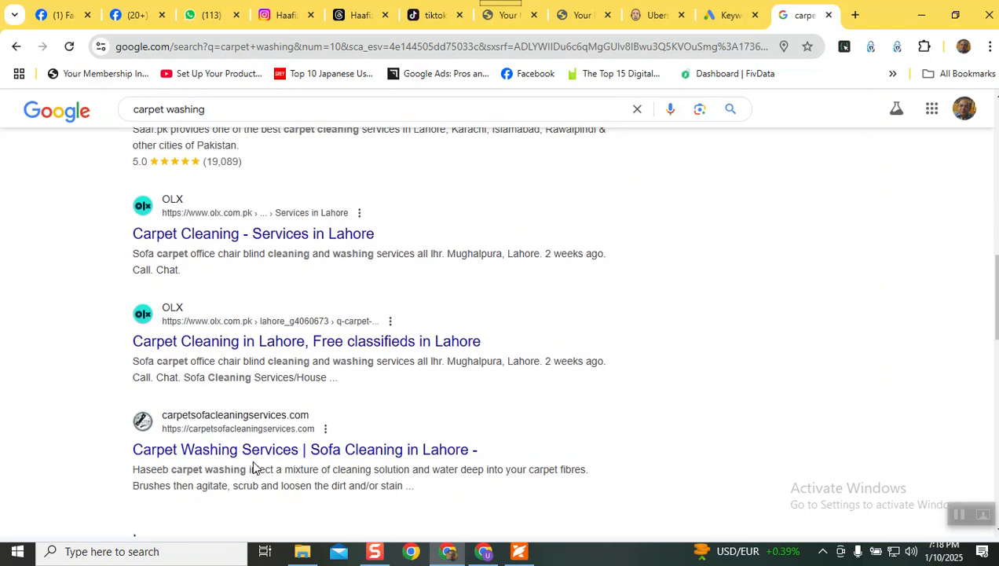
scroll(253, 466, "down", 3)
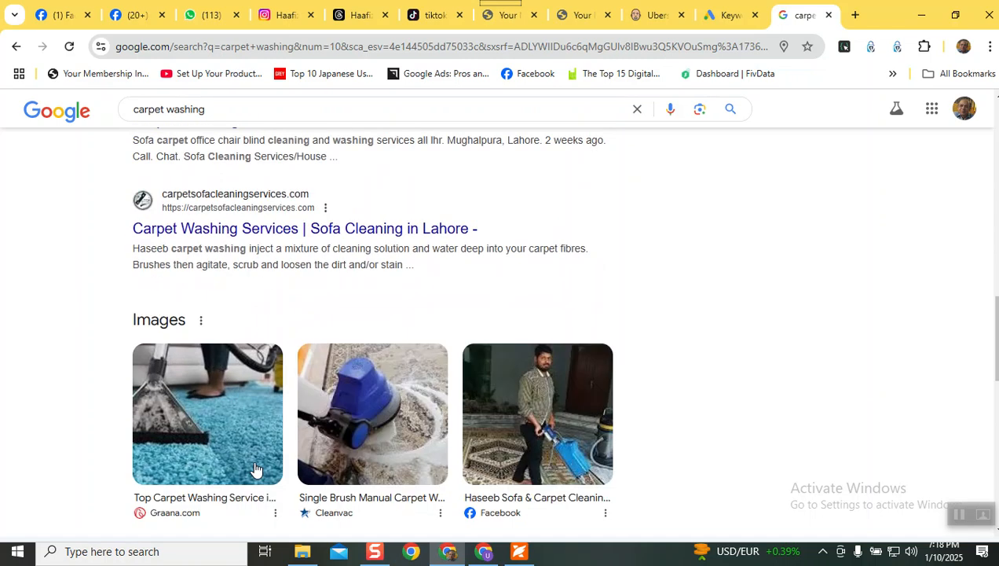
scroll(267, 379, "down", 5)
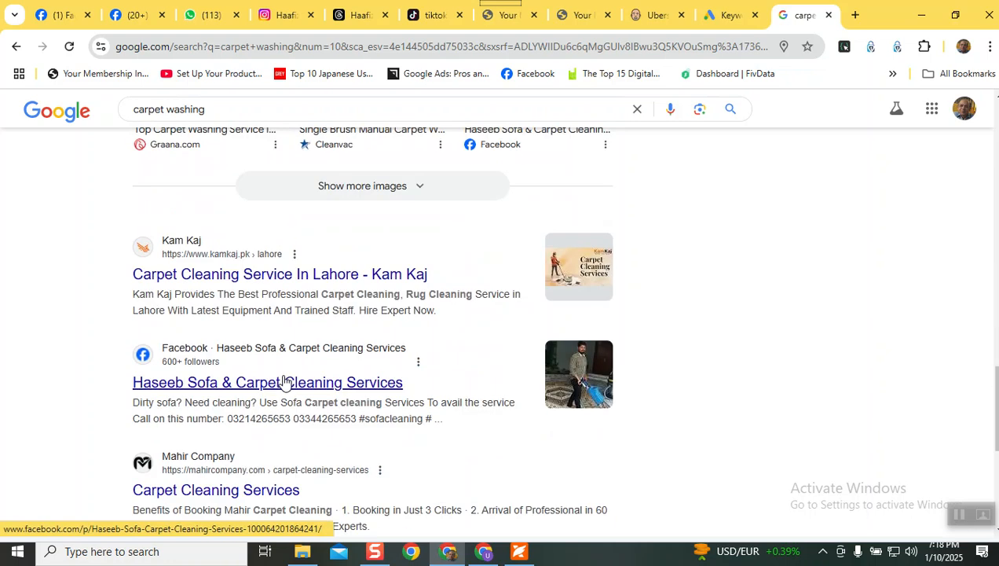
right_click(197, 286)
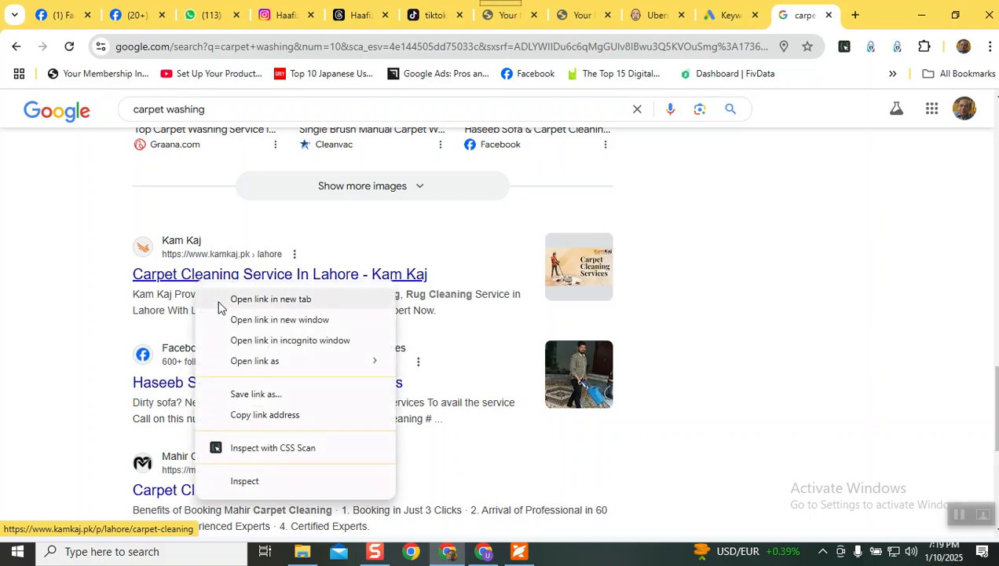
left_click(276, 422)
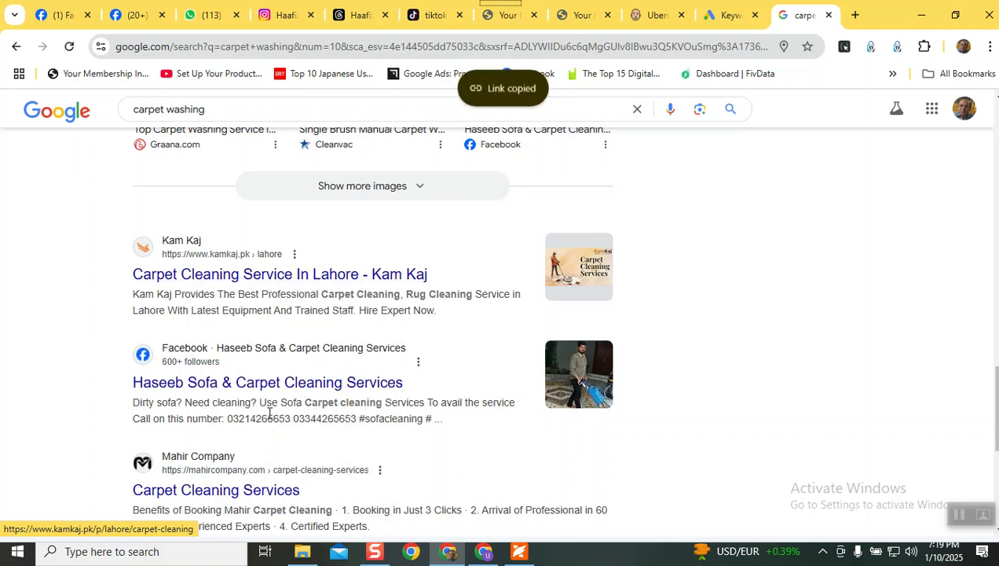
left_click(711, 16)
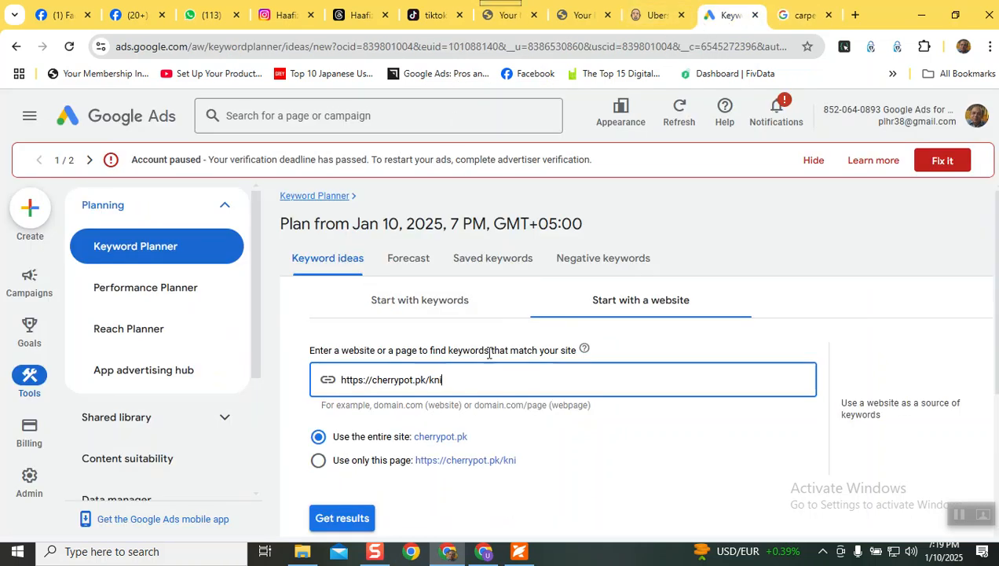
left_click_drag(478, 381, 73, 336)
key("ctrl+v")
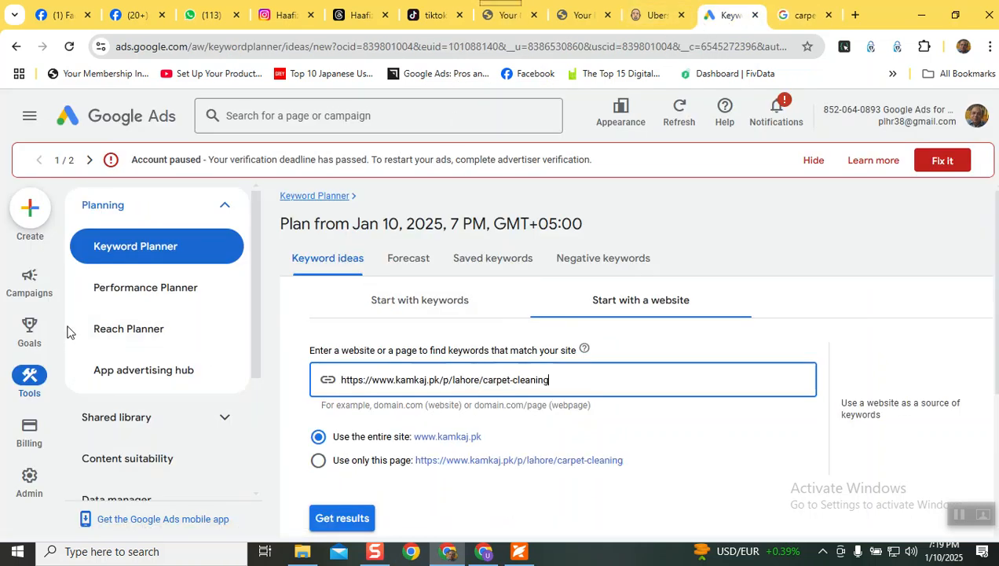
left_click(340, 518)
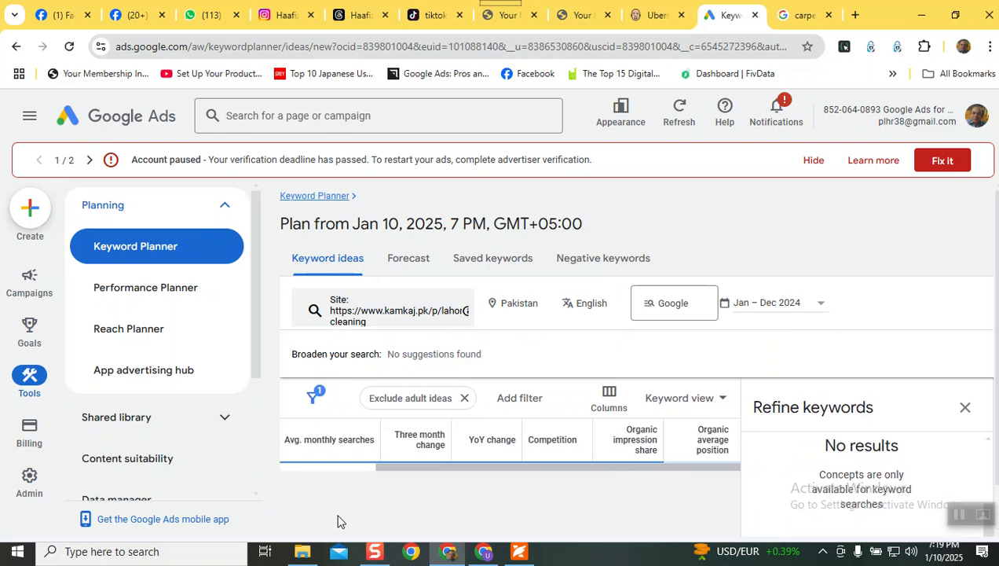
scroll(578, 424, "down", 1)
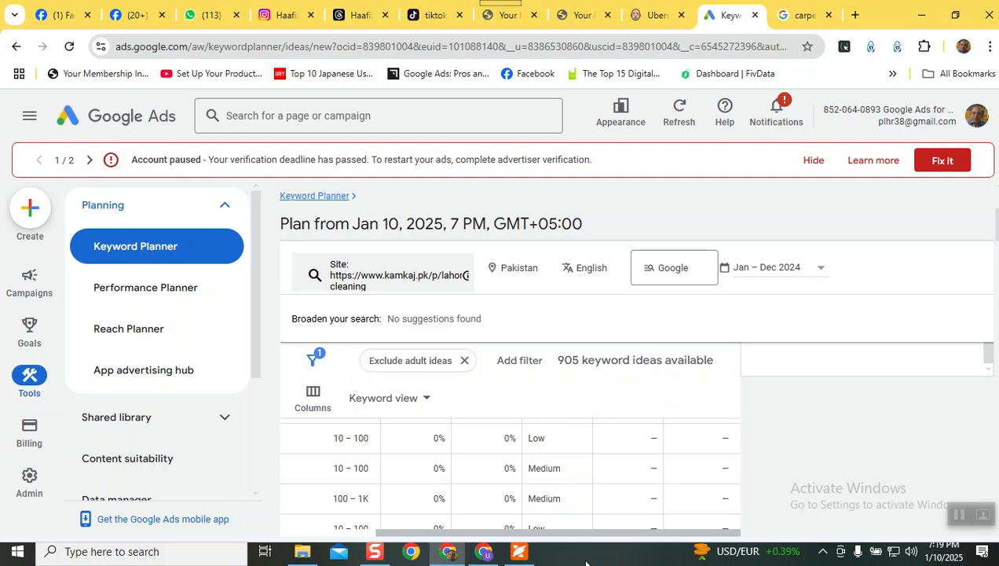
left_click_drag(567, 535, 392, 535)
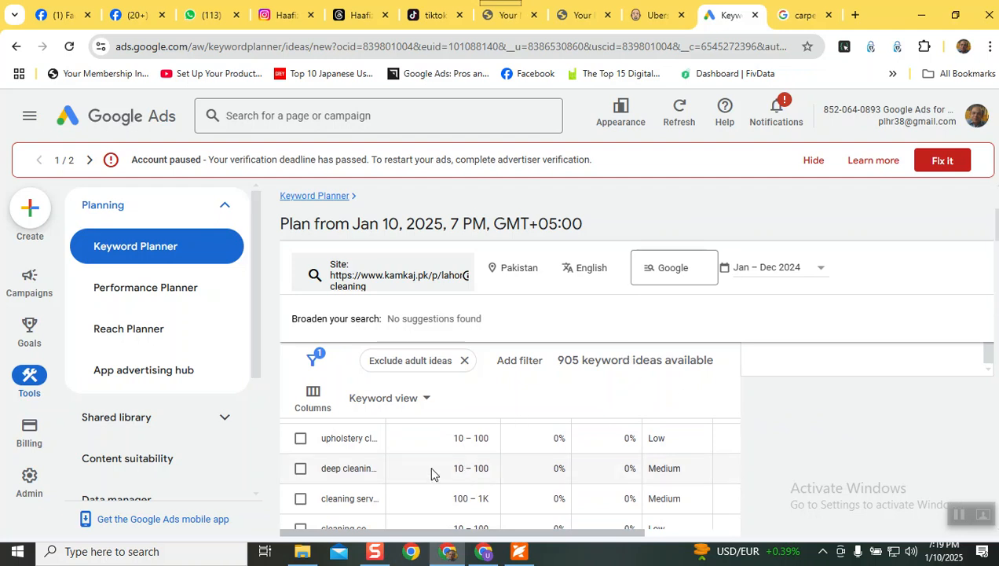
scroll(433, 472, "down", 2)
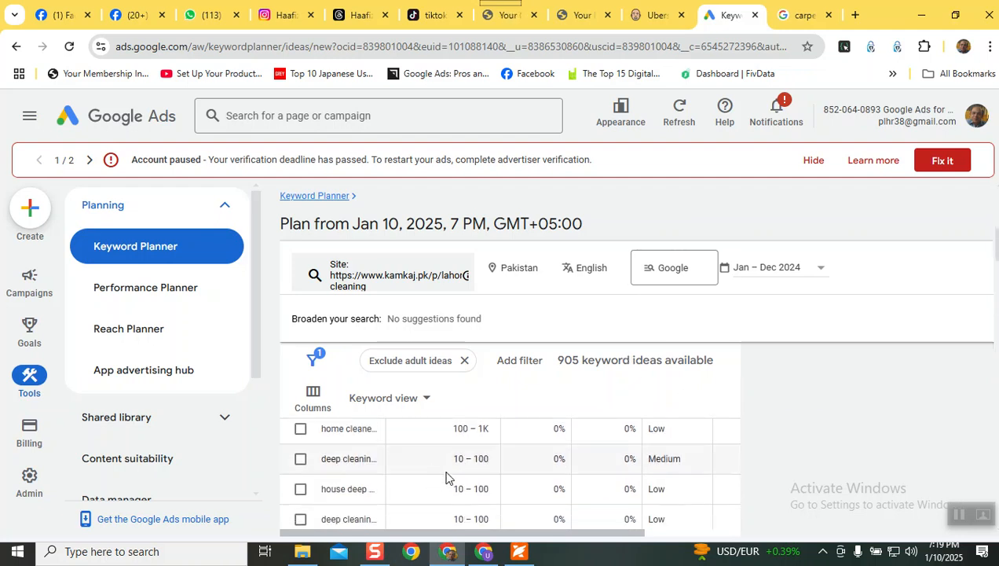
scroll(459, 487, "down", 2)
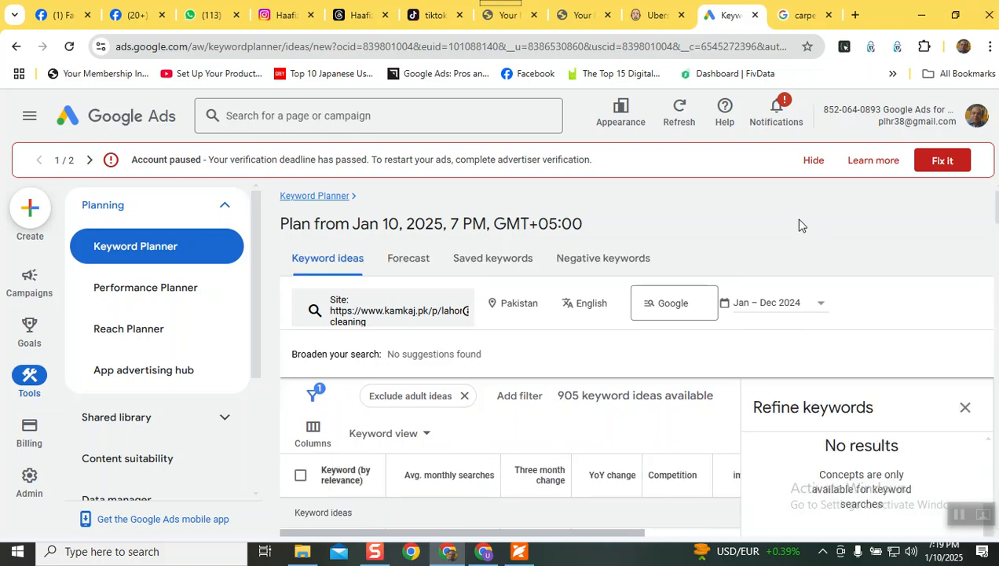
Hide the account paused alert and reduce the browser page zoom to 80%.
left_click(817, 160)
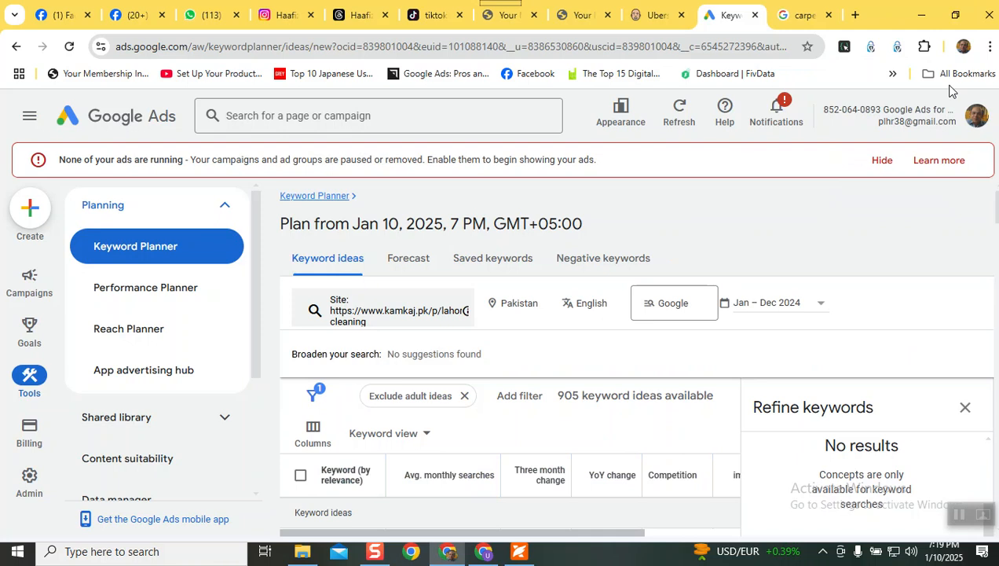
left_click(990, 47)
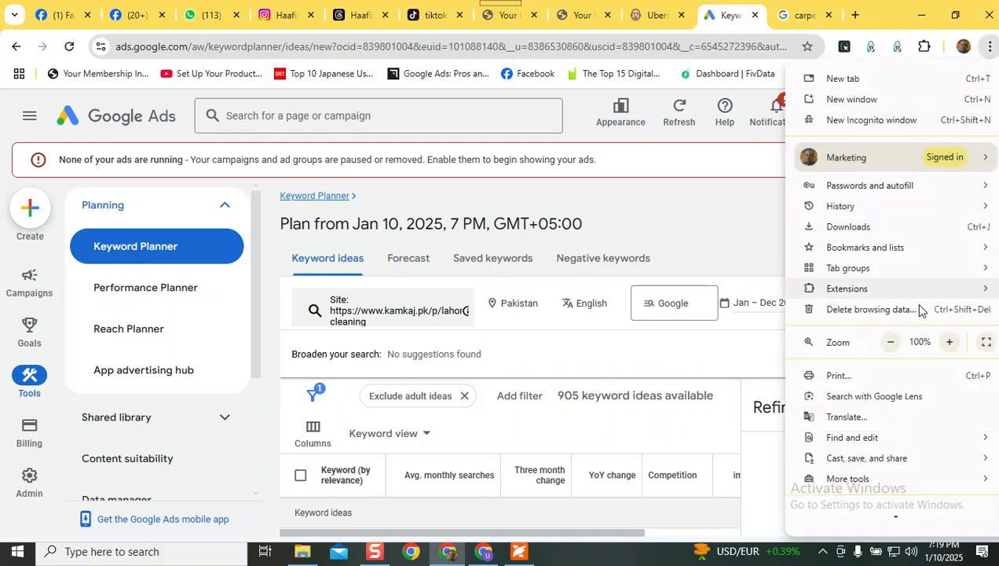
left_click(891, 342)
left_click(891, 342)
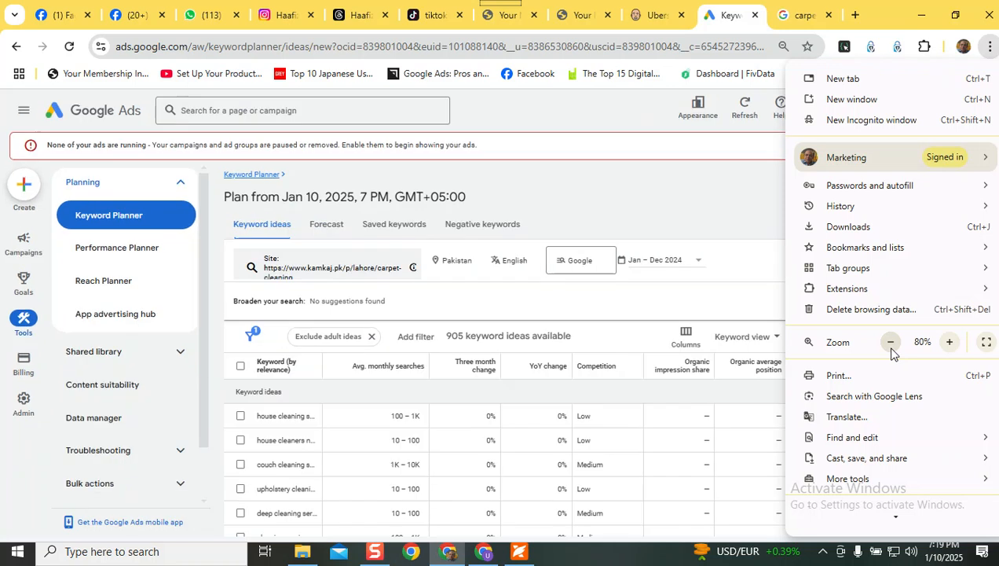
left_click(699, 218)
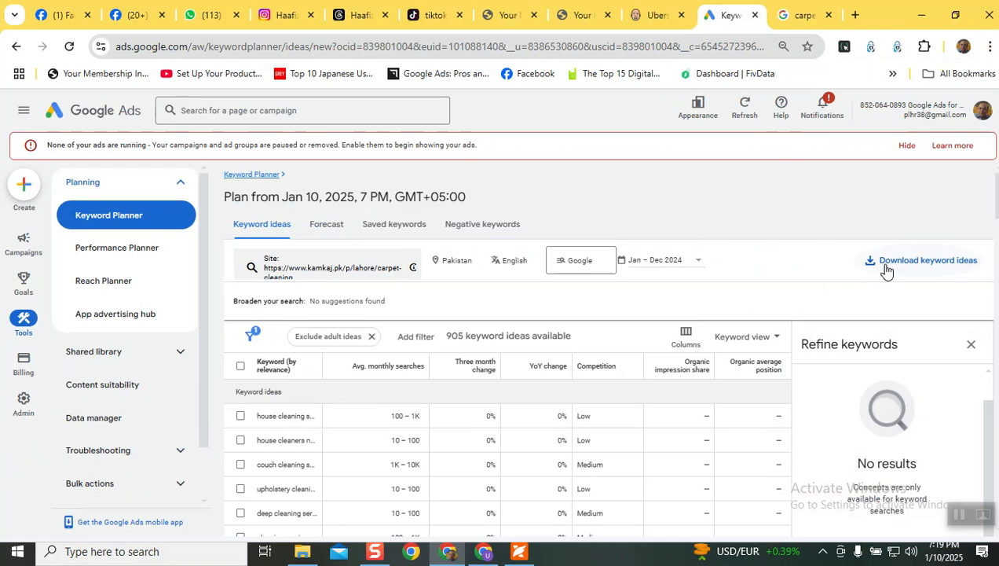
Download the keyword ideas as a .csv file and open the downloaded file in Excel.
left_click(886, 271)
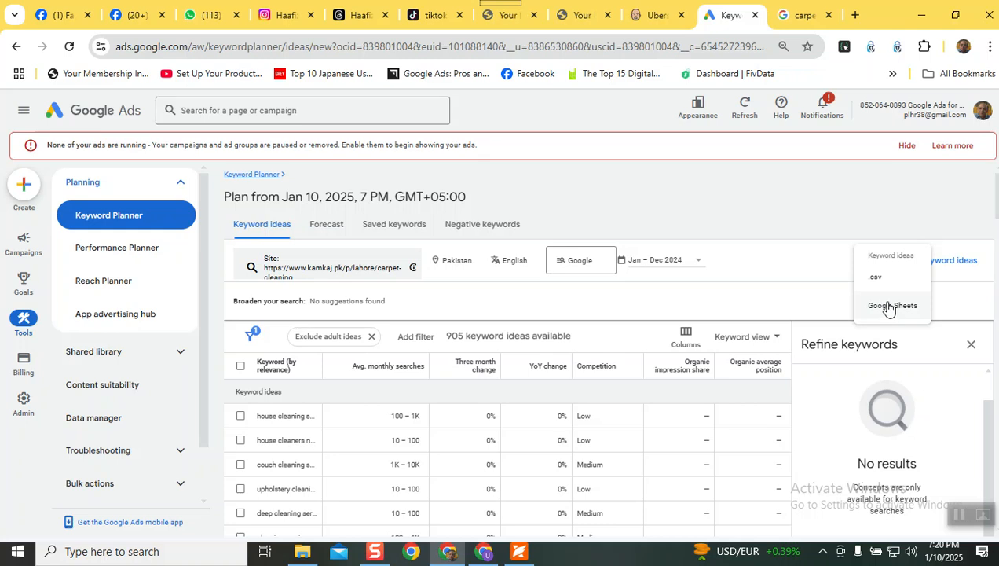
left_click(876, 283)
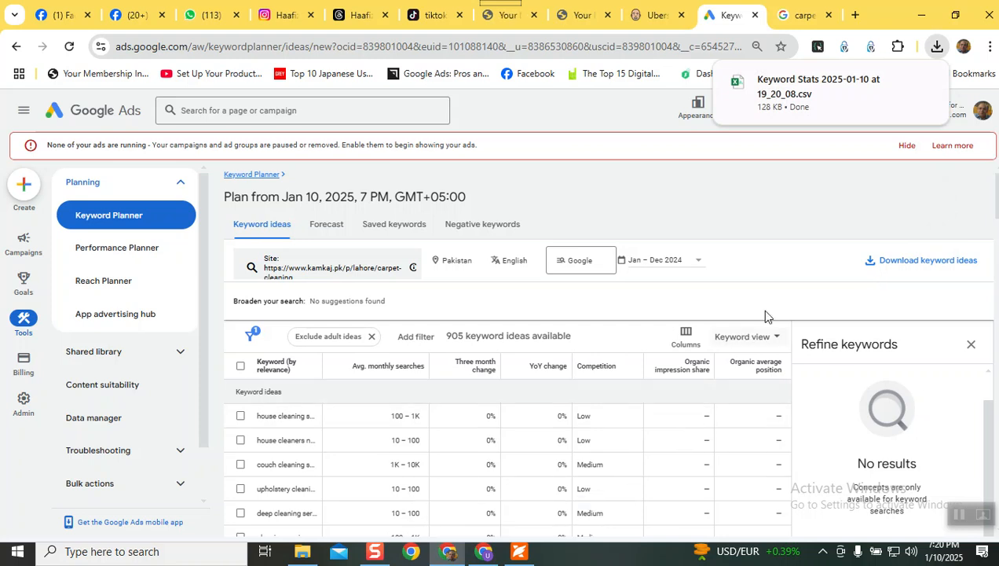
mouse_move(873, 93)
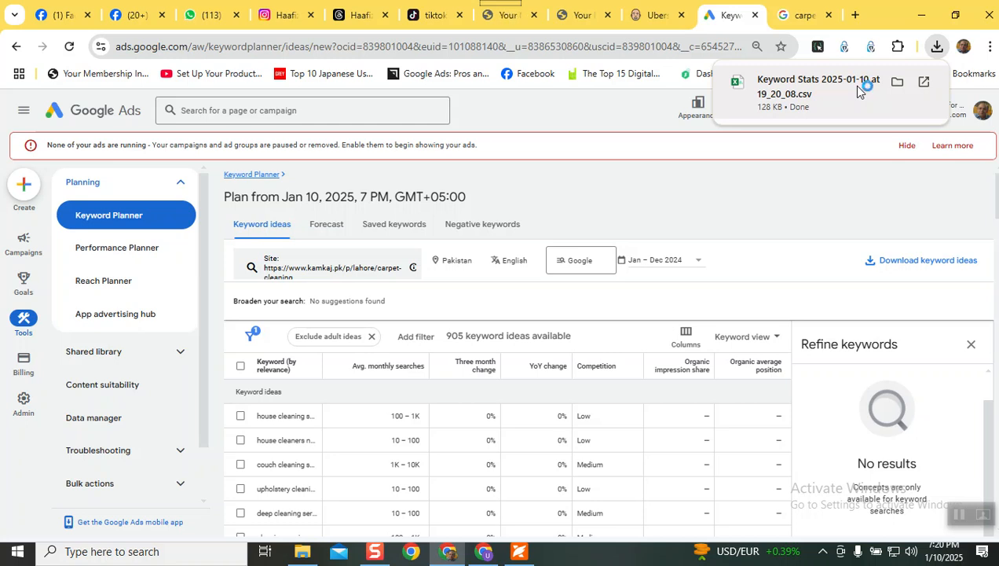
left_click(857, 88)
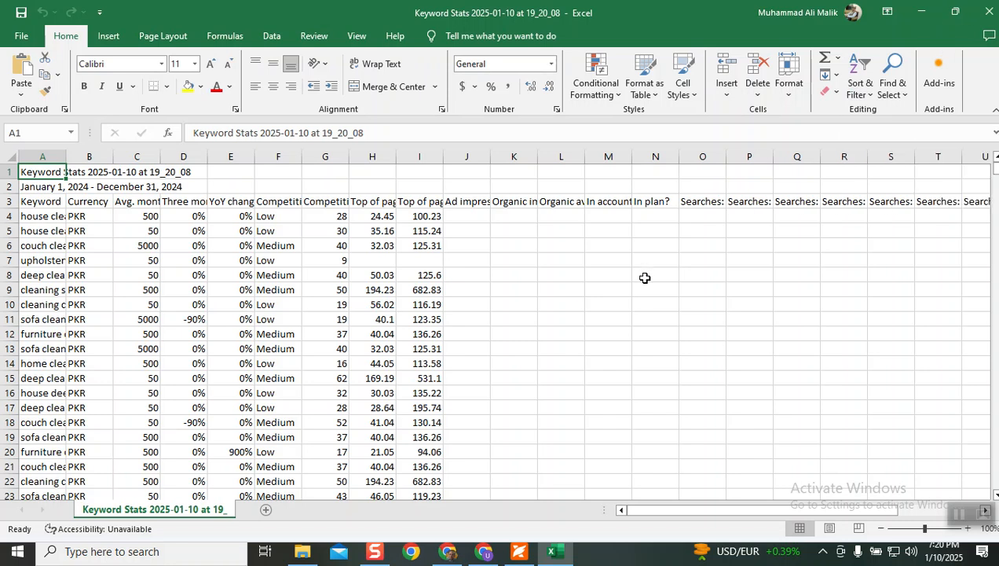
Clear the contents of columns J through AB, from ad impression share to the December 2024 searches.
left_click(641, 276)
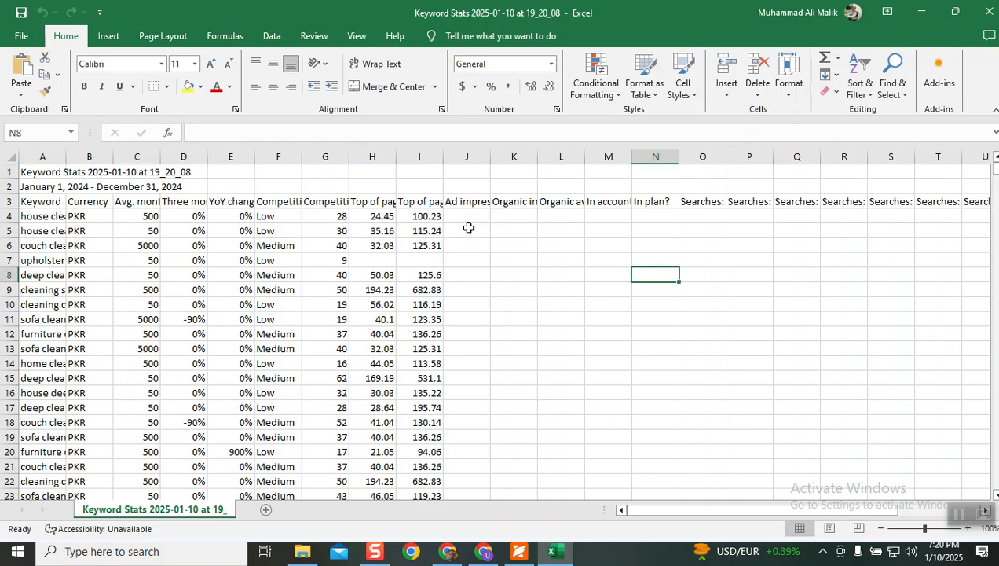
left_click(466, 158)
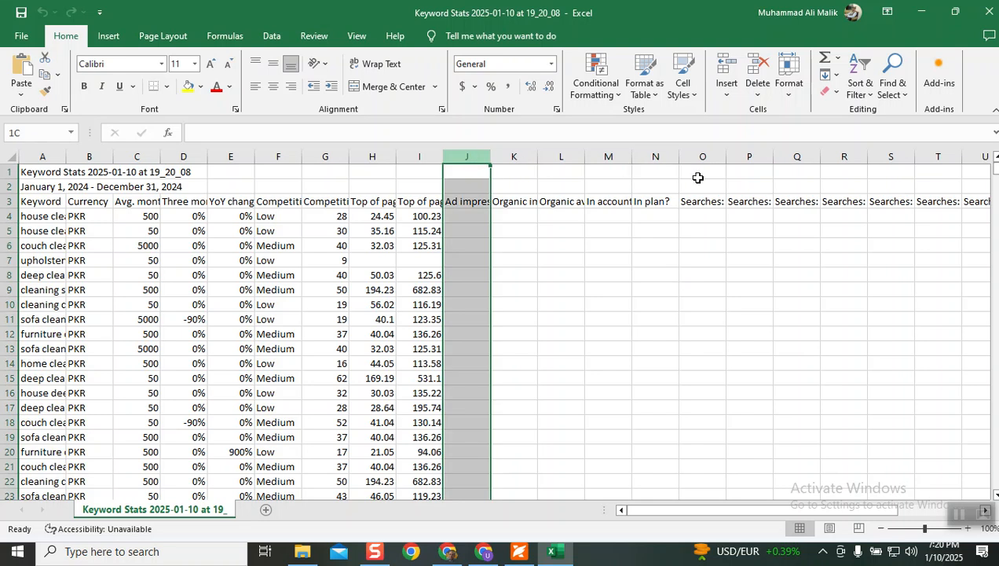
key("shift+Right")
key("shift+Right")
key("shift+Right")
key("shift+Right")
key("shift+Right")
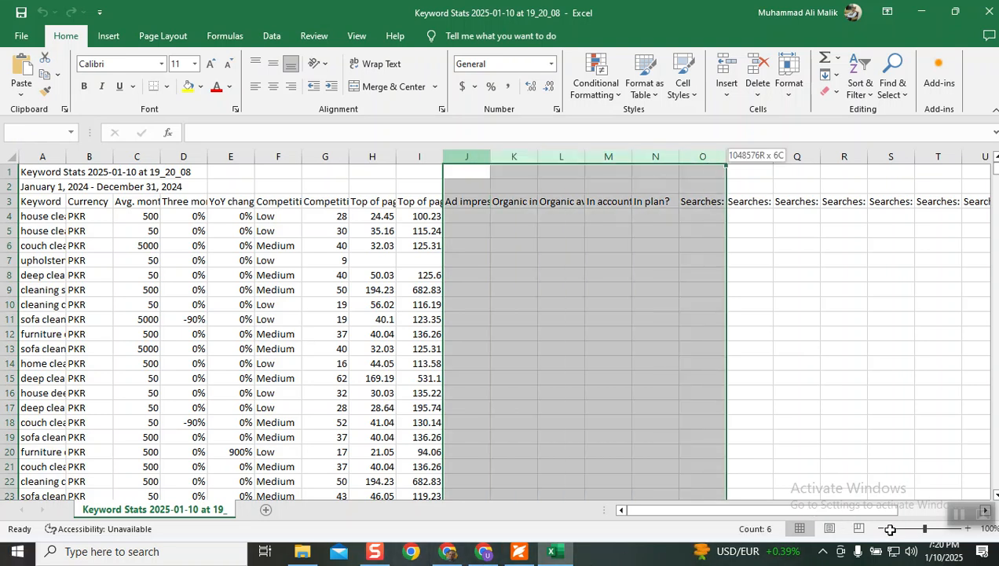
left_click_drag(925, 529, 916, 528)
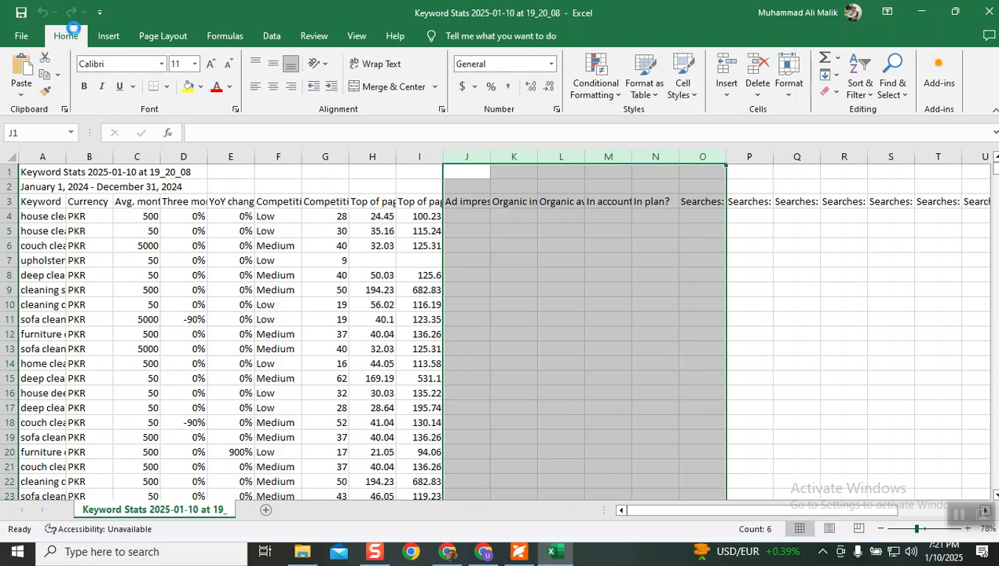
scroll(484, 155, "down", 2, "ctrl")
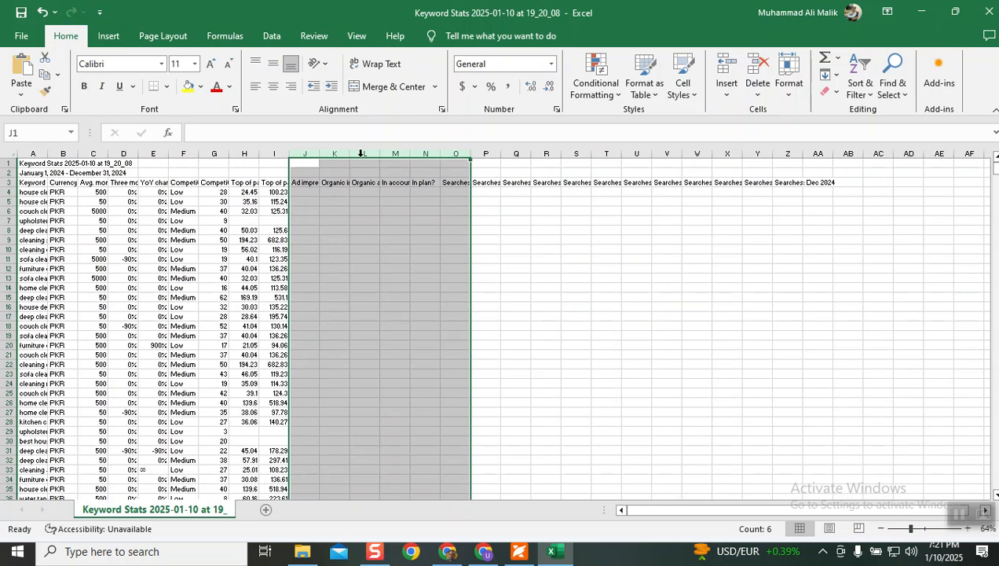
left_click_drag(305, 152, 831, 174)
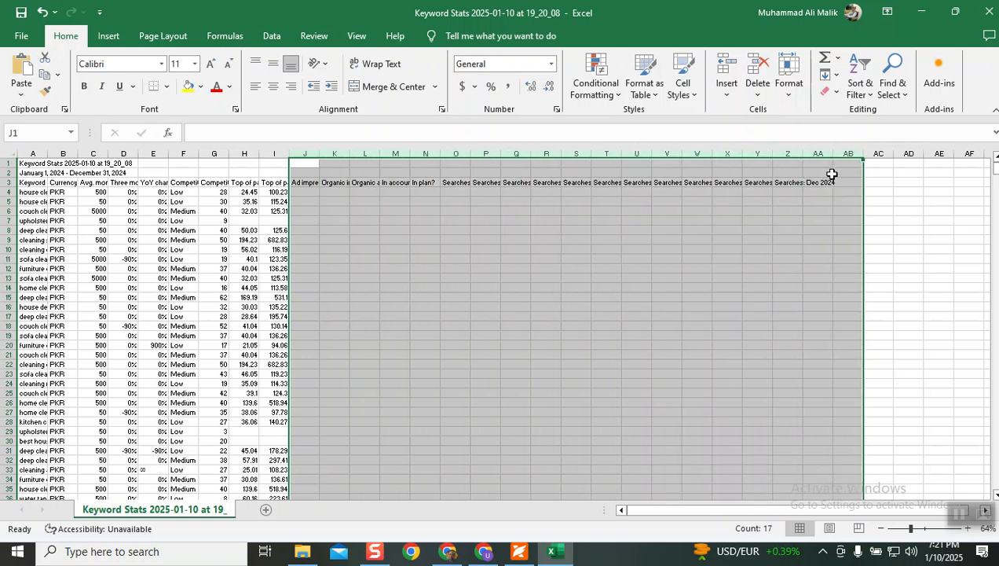
key("Delete")
left_click(508, 212)
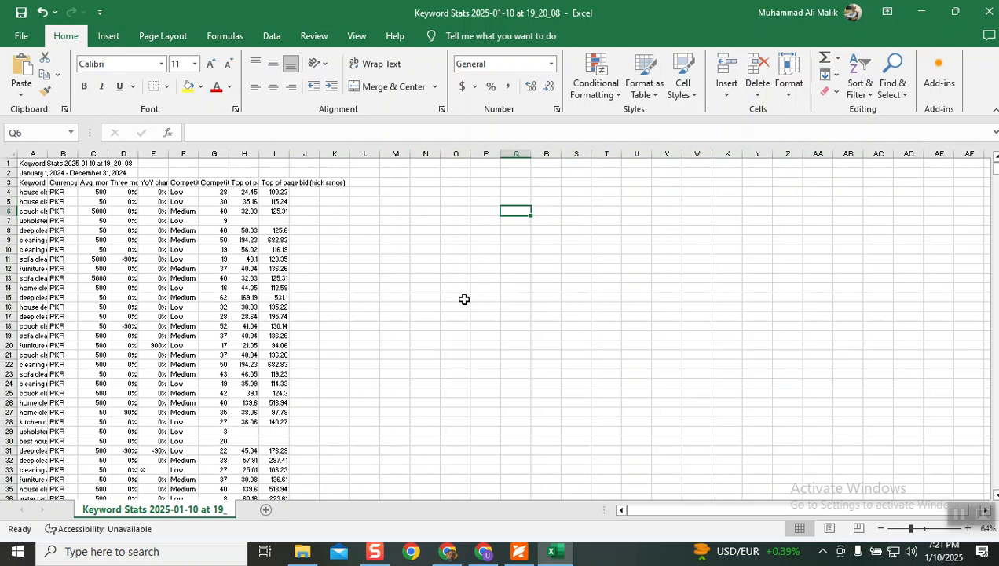
Widen column A to show the full keywords, and fit the Avg. monthly searches and Three month change columns to their contents.
left_click_drag(911, 528, 922, 533)
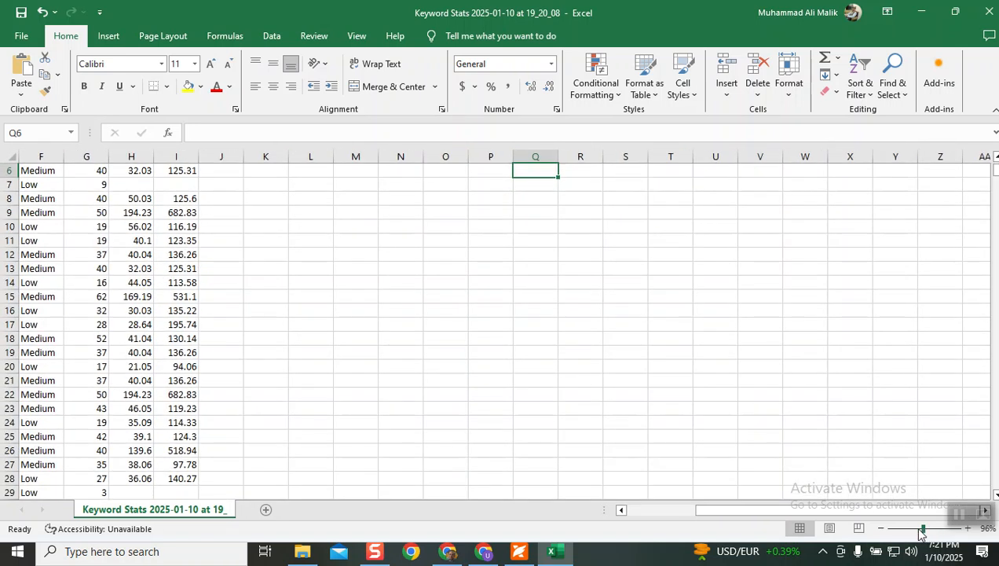
left_click_drag(770, 511, 673, 511)
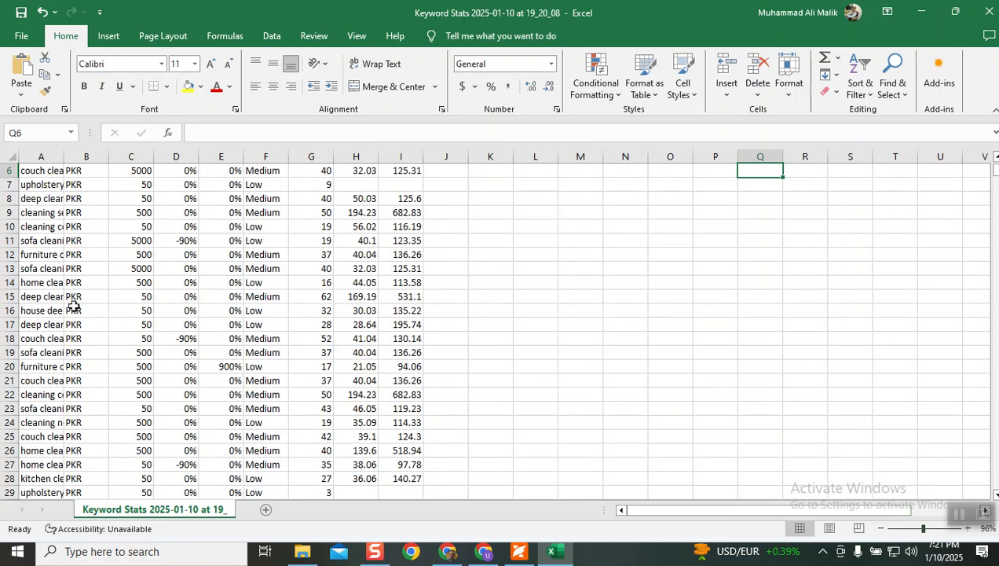
scroll(73, 306, "up", 2)
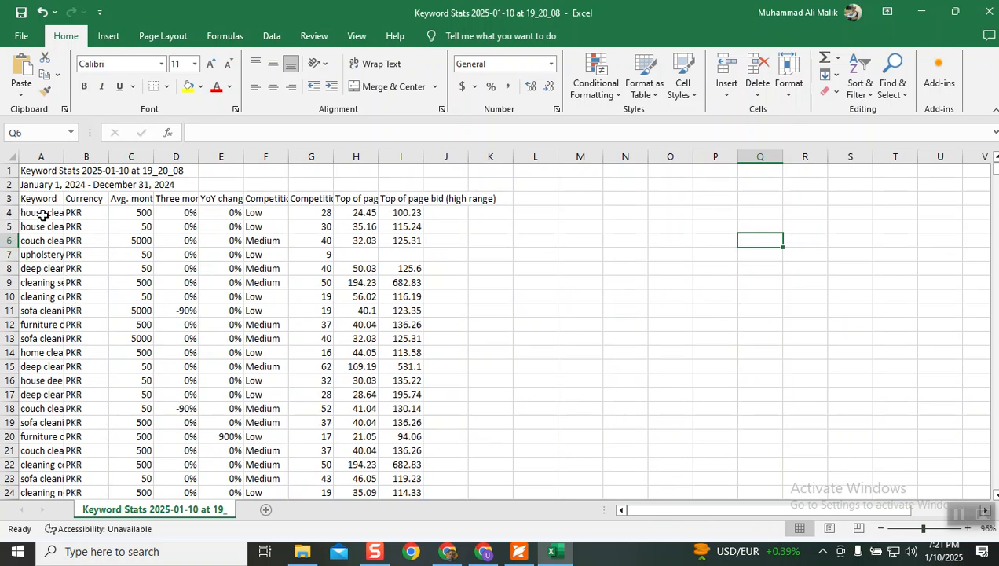
left_click_drag(63, 160, 251, 160)
left_click(273, 201)
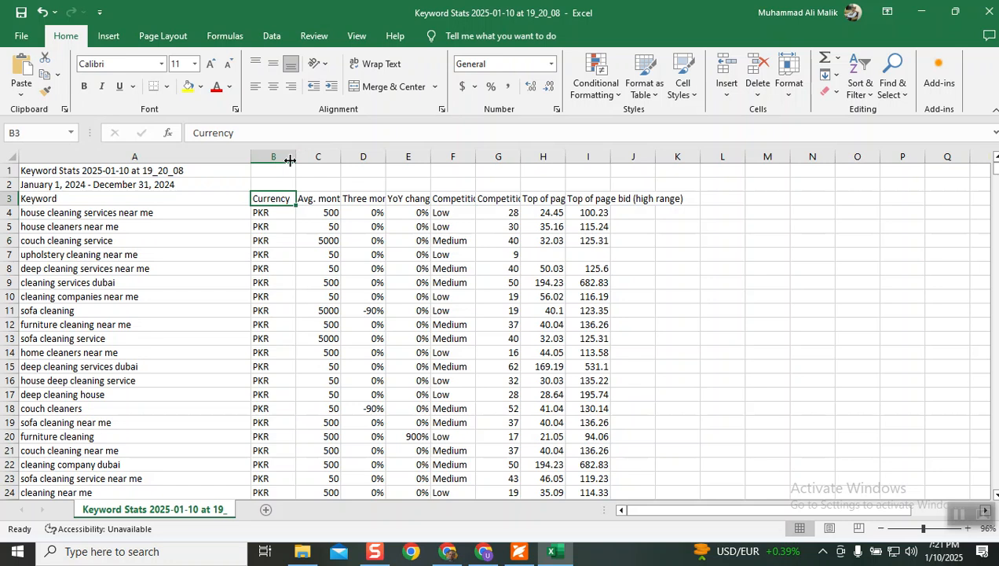
double_click(339, 158)
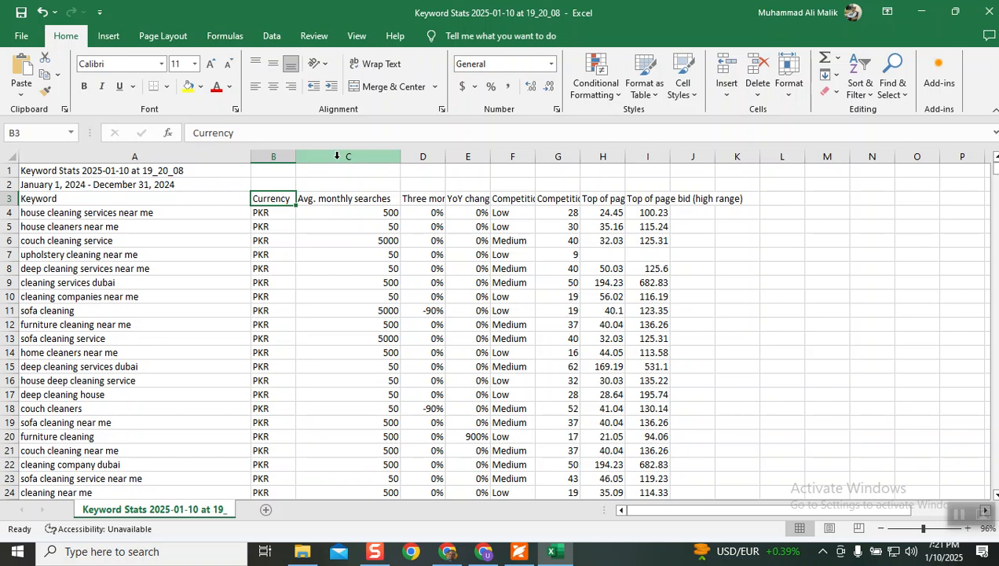
double_click(446, 162)
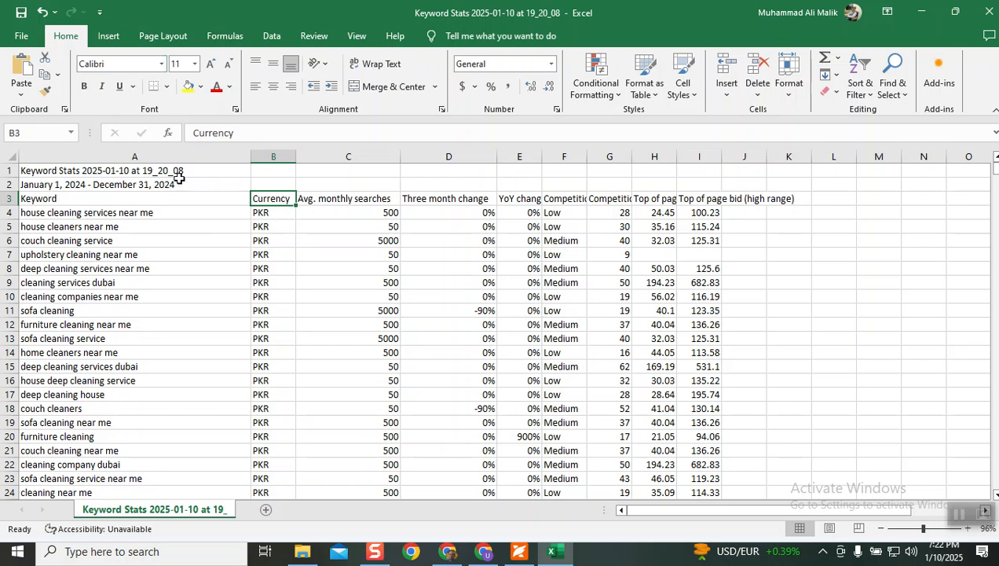
Examine the average monthly searches, the "couch cleaners" row and the rest of the keyword list.
left_click(338, 209)
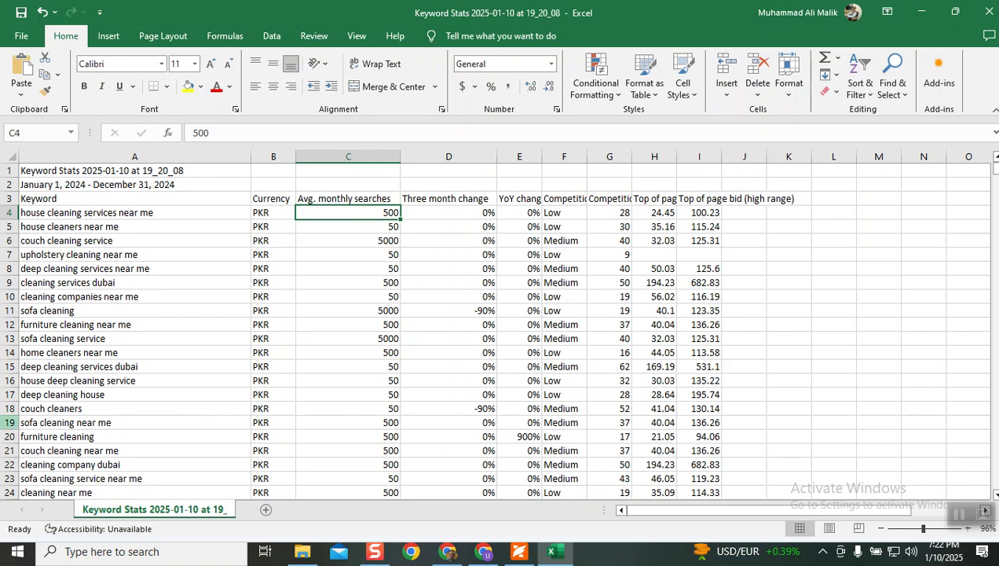
left_click(10, 408)
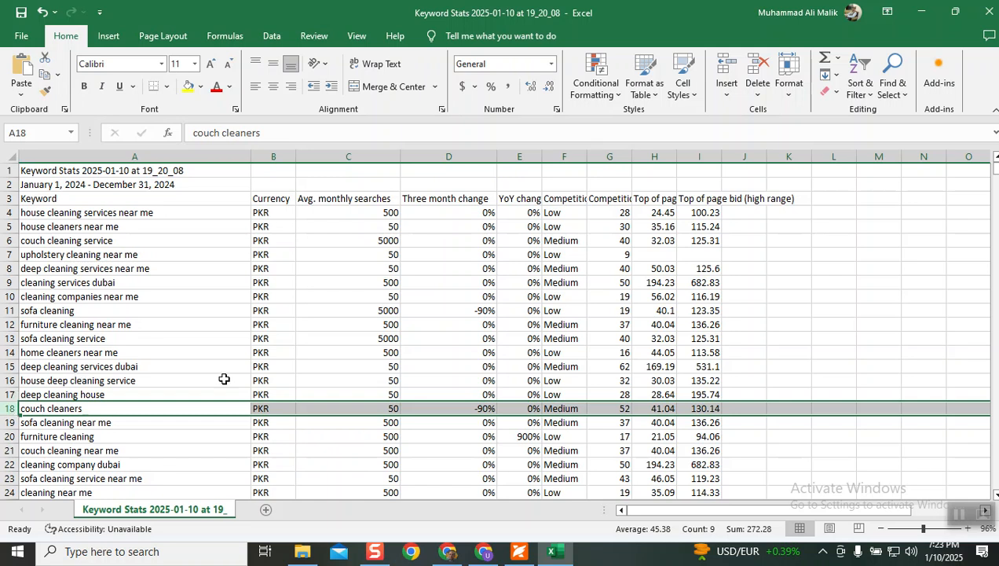
scroll(262, 387, "down", 2)
scroll(262, 387, "down", 3)
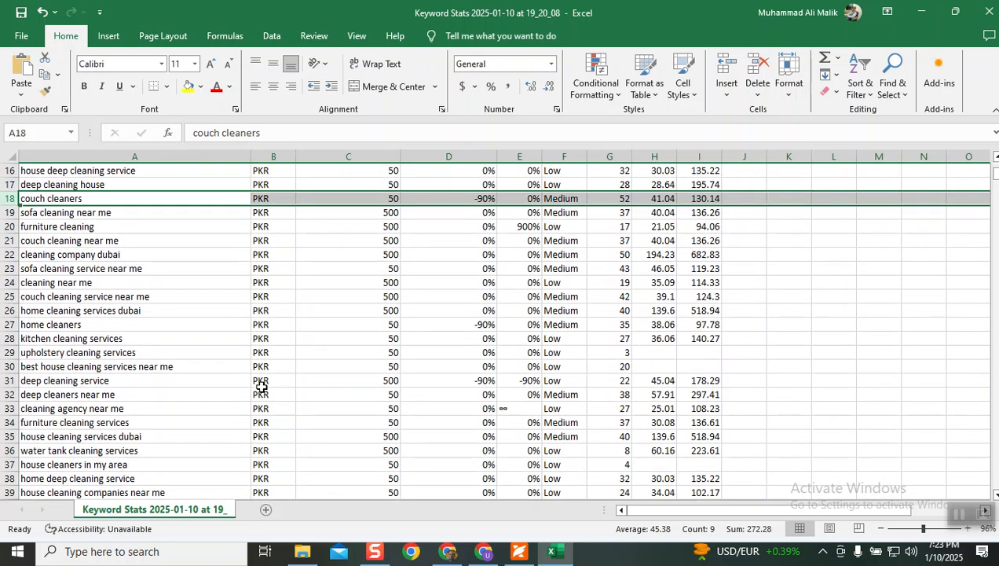
scroll(261, 386, "down", 6)
scroll(262, 386, "down", 17)
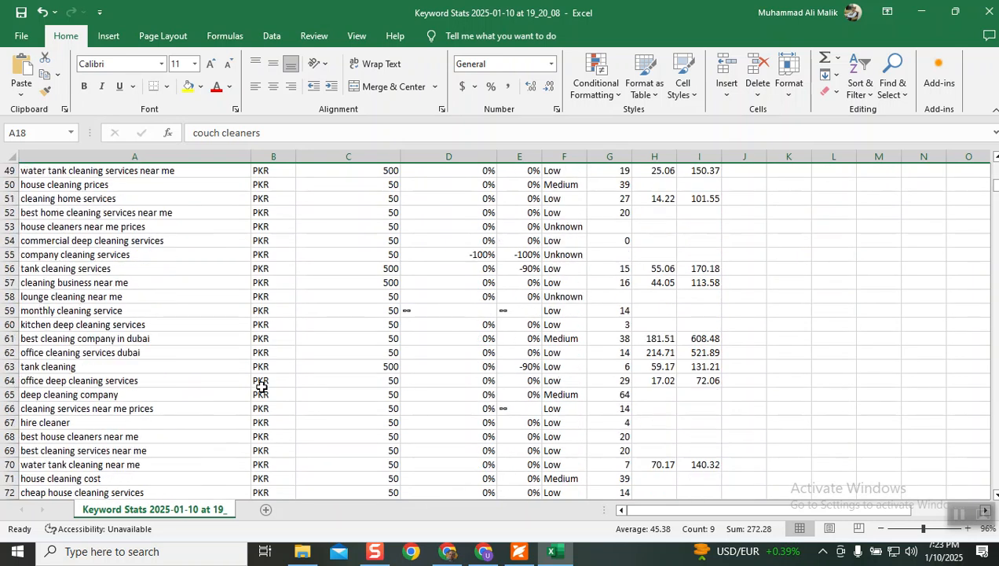
scroll(262, 386, "down", 1)
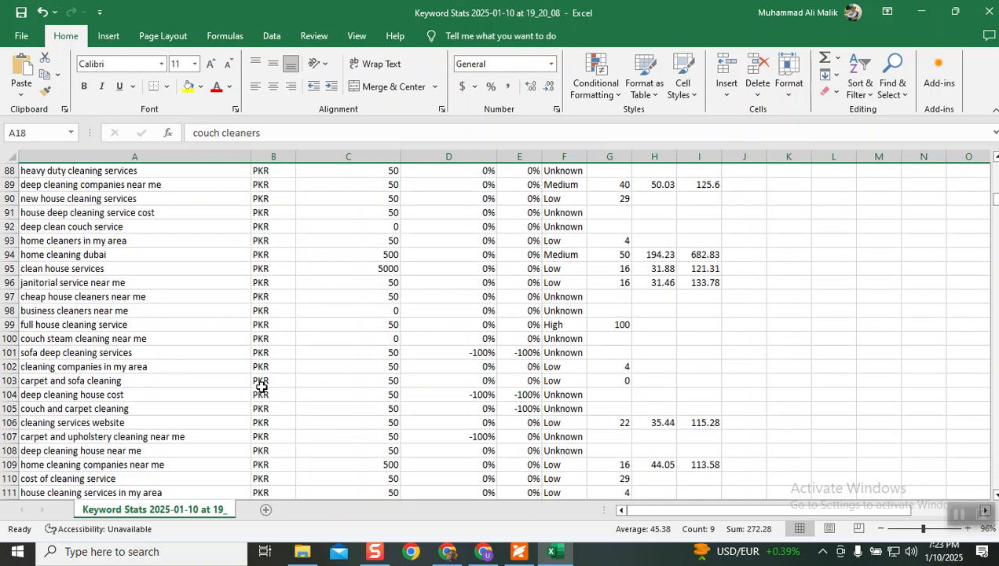
scroll(262, 387, "up", 20)
scroll(262, 387, "up", 9)
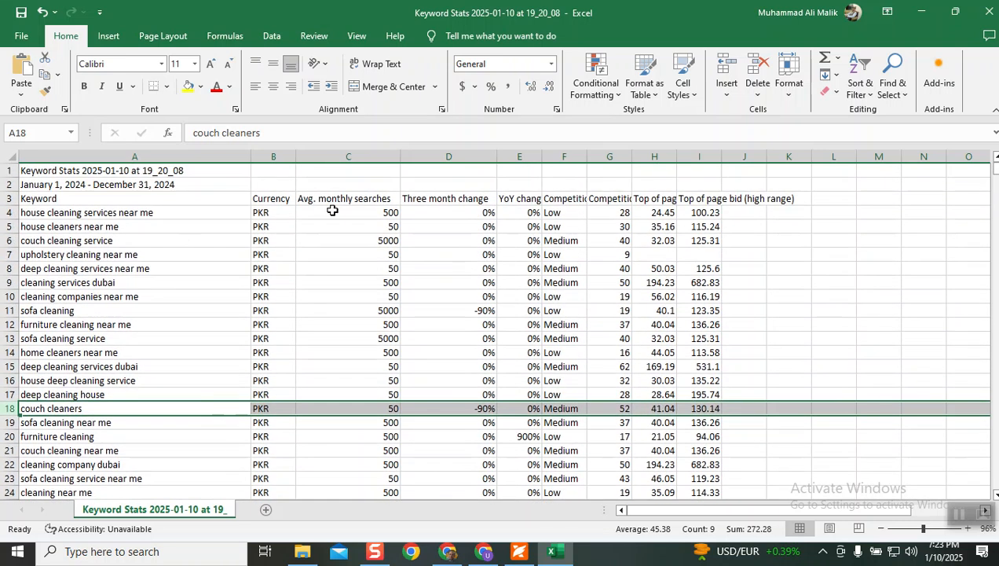
Fit the YoY change column's width to its contents and select the Three month change heading.
left_click(432, 189)
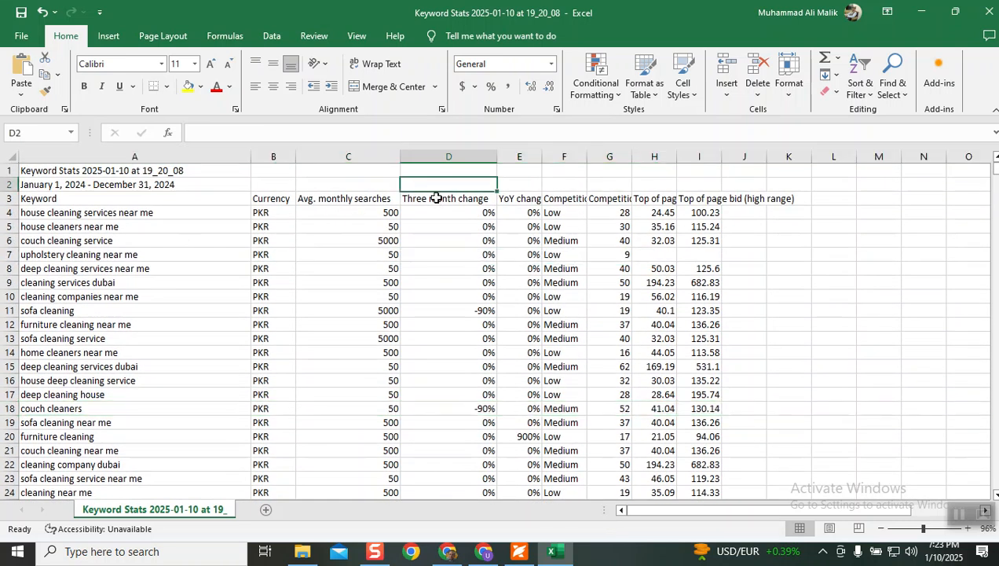
left_click(436, 197)
double_click(541, 158)
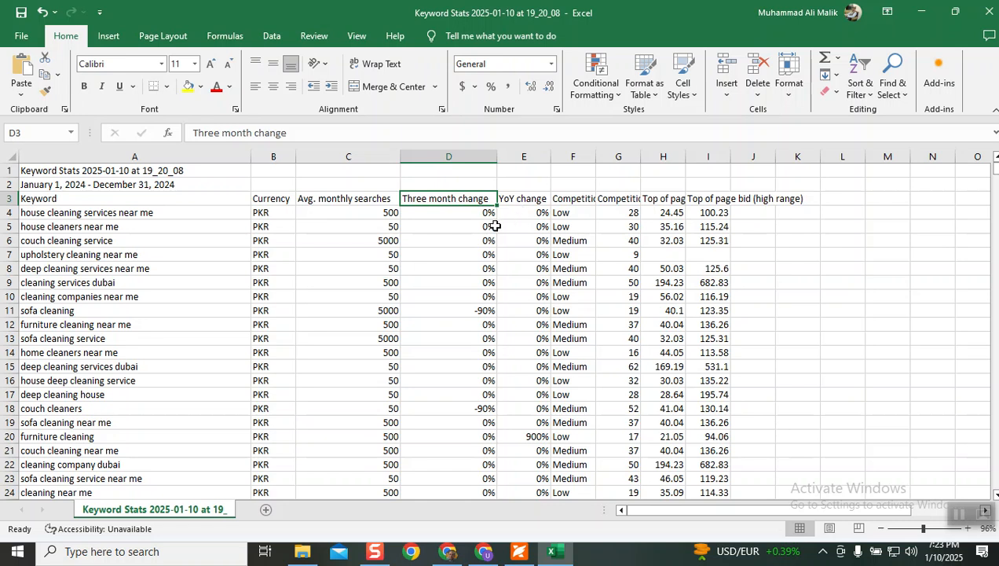
Fit the width of the Competition (indexed value) column to its contents.
left_click_drag(357, 199, 408, 202)
left_click(442, 201)
left_click(660, 198)
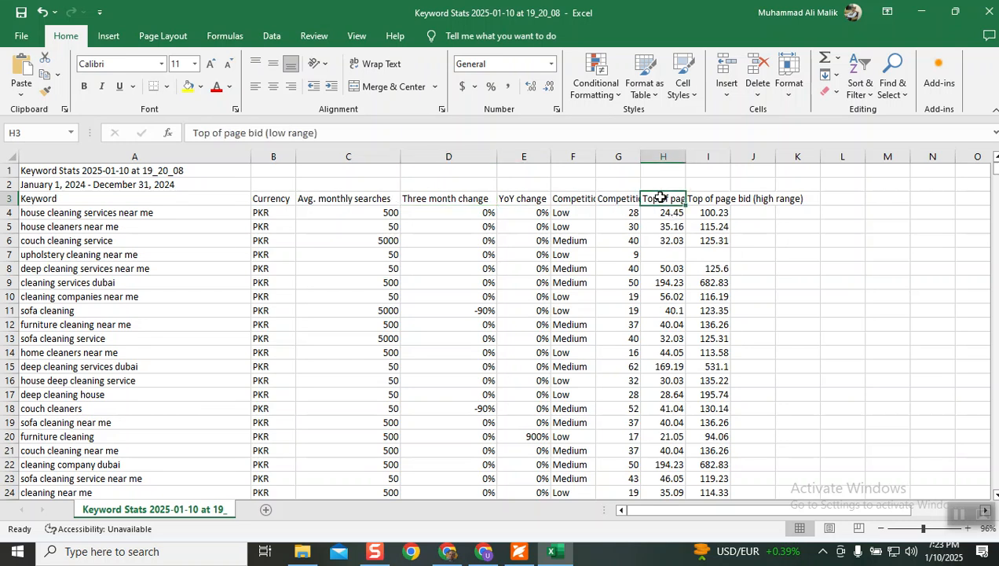
left_click(624, 198)
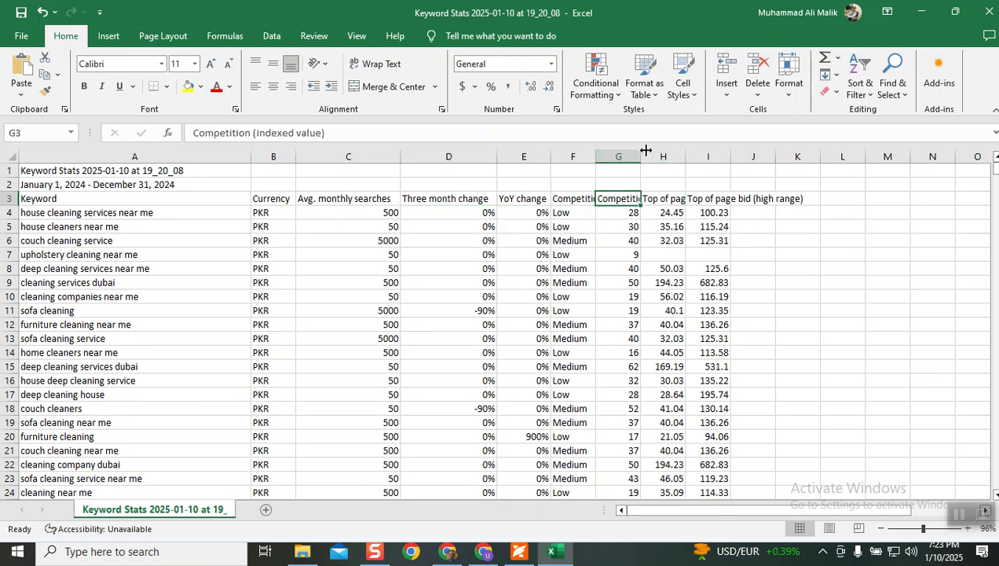
double_click(646, 150)
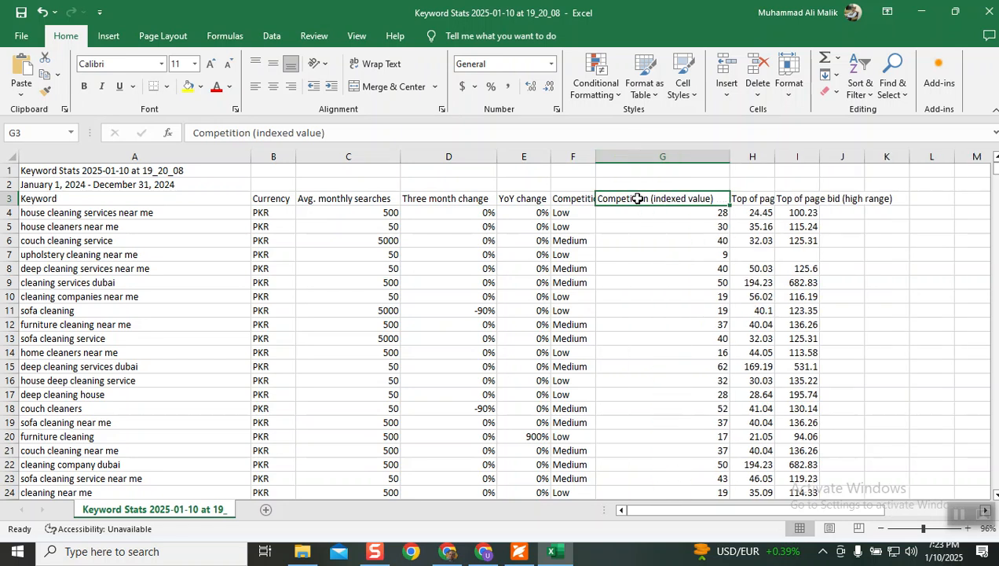
right_click(638, 199)
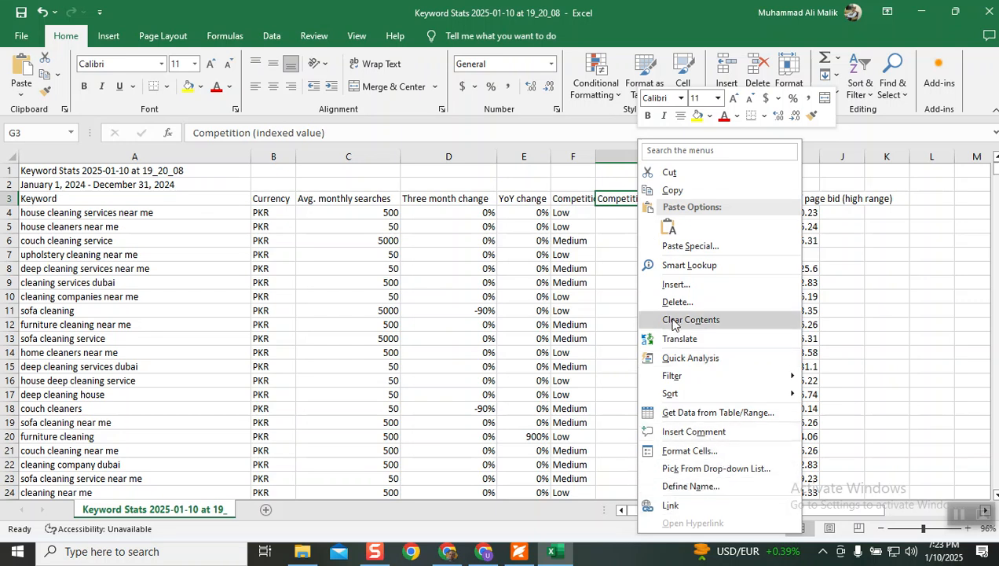
key("Escape")
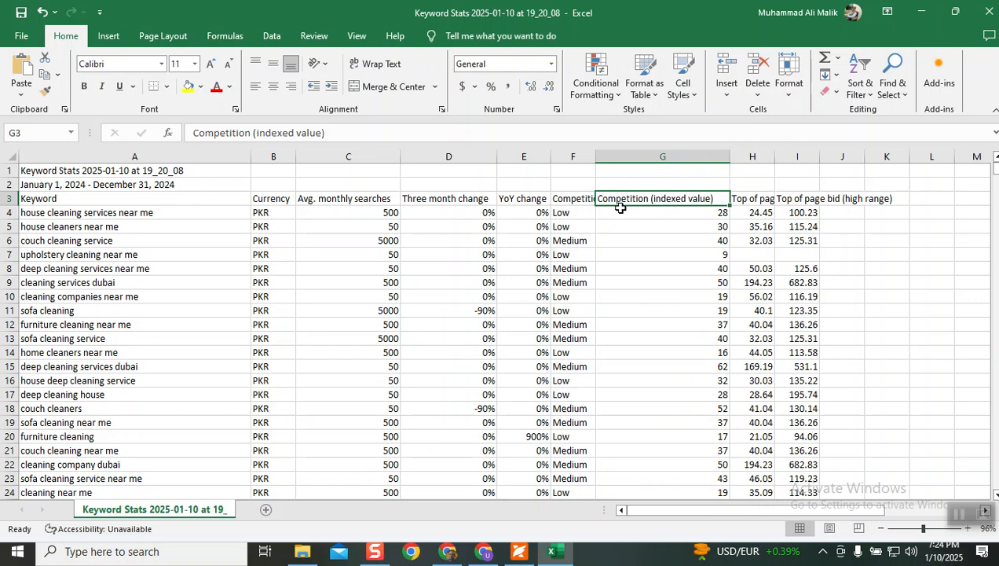
Fit the Top of page bid (low range) and Top of page bid (high range) columns to their contents.
left_click(758, 202)
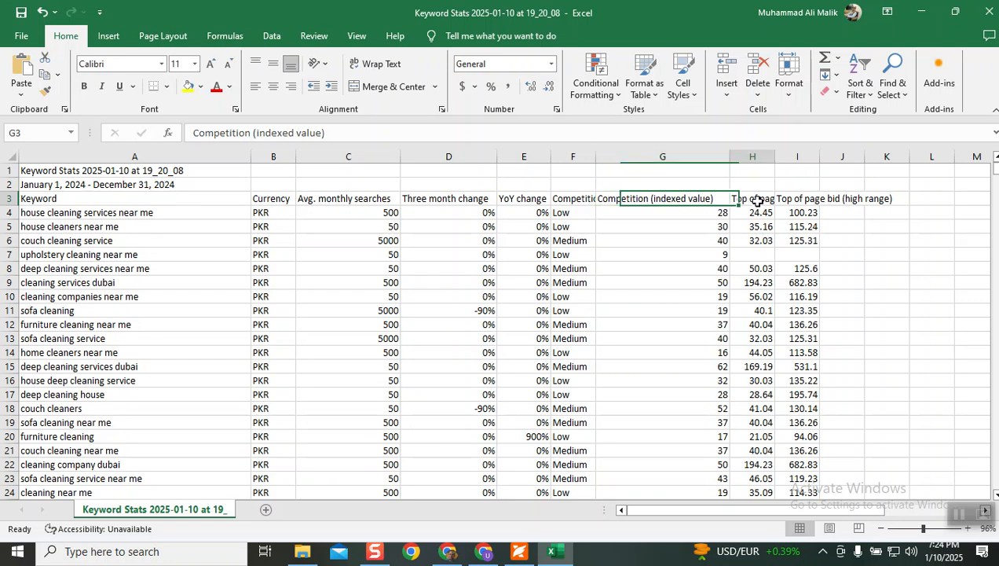
double_click(775, 157)
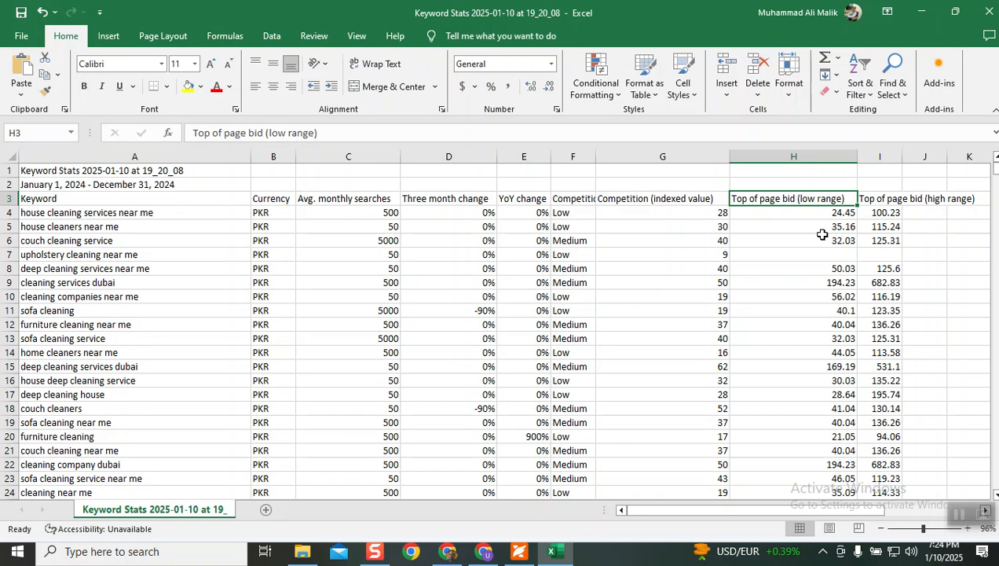
left_click(870, 199)
double_click(904, 159)
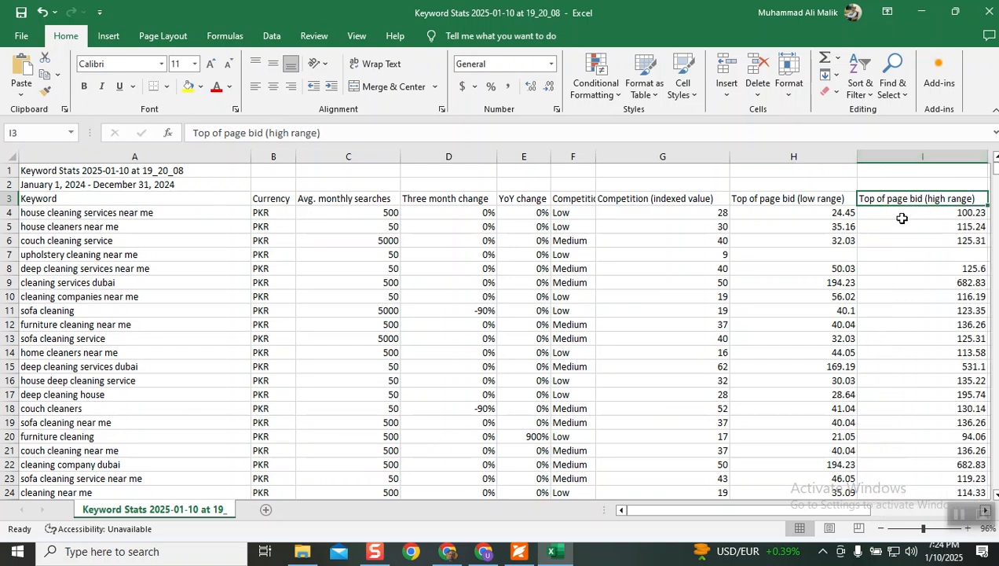
Sort the keyword table by Avg. monthly searches in descending order.
left_click_drag(770, 517, 928, 528)
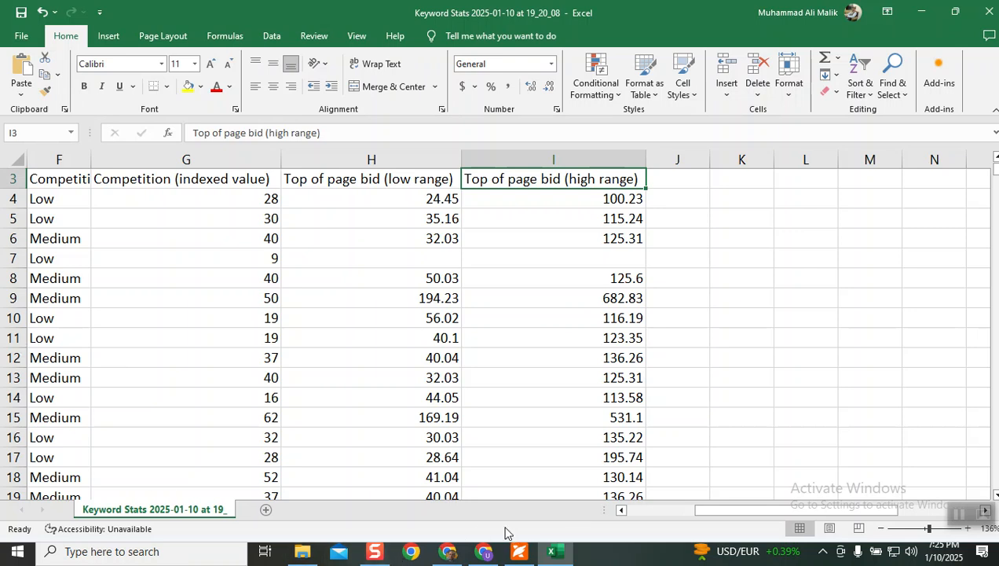
left_click(636, 509)
scroll(167, 370, "up", 1)
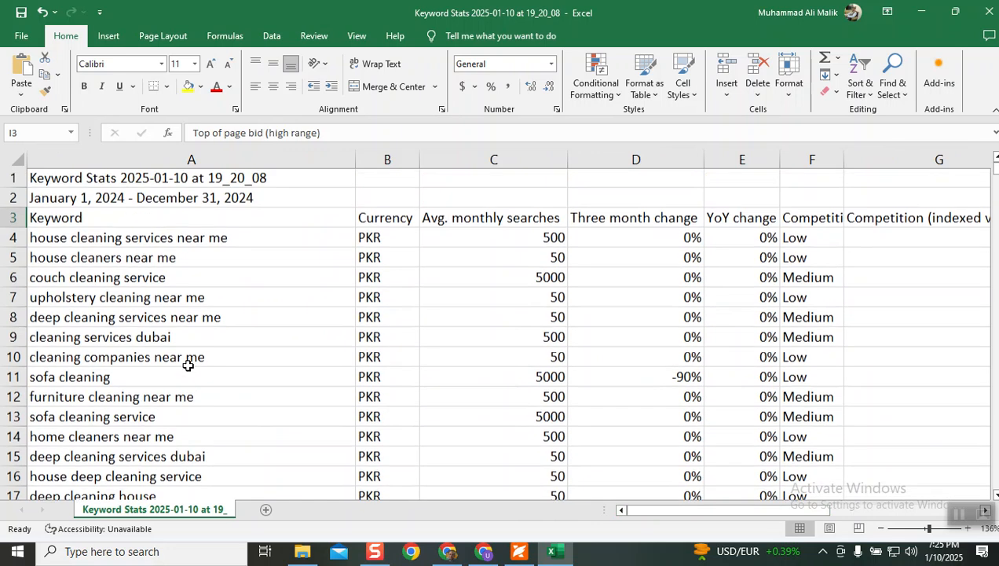
left_click(443, 225)
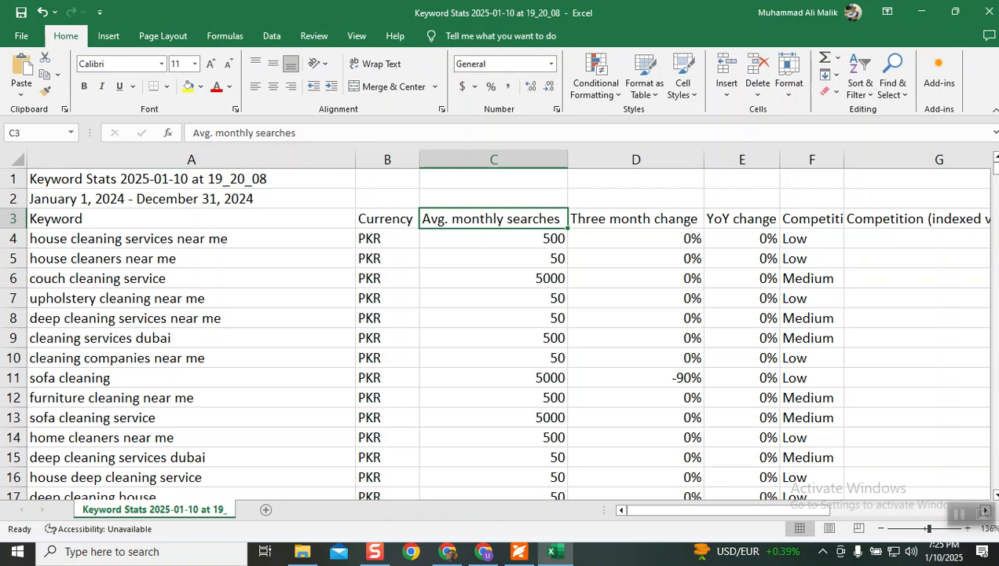
left_click(858, 86)
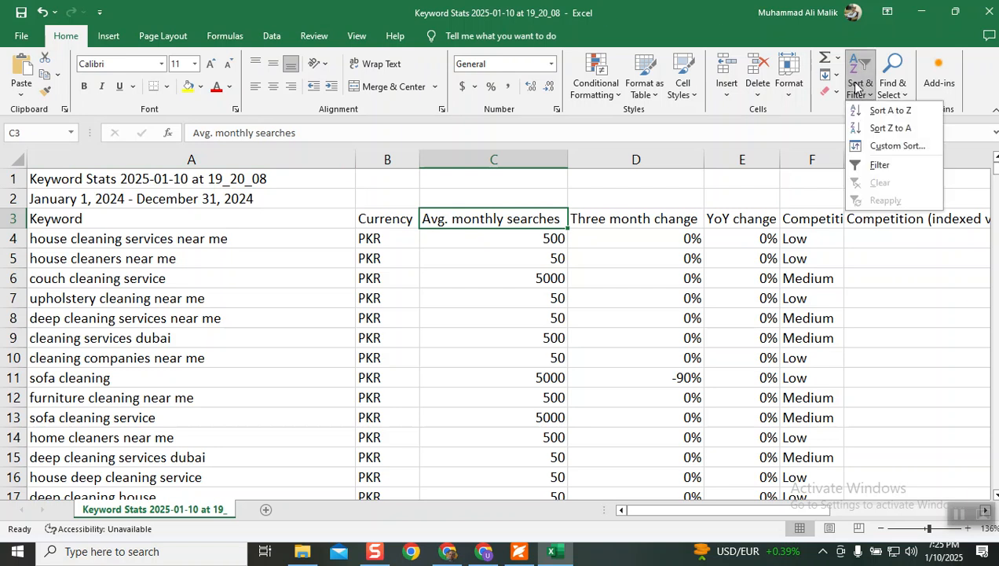
left_click(870, 131)
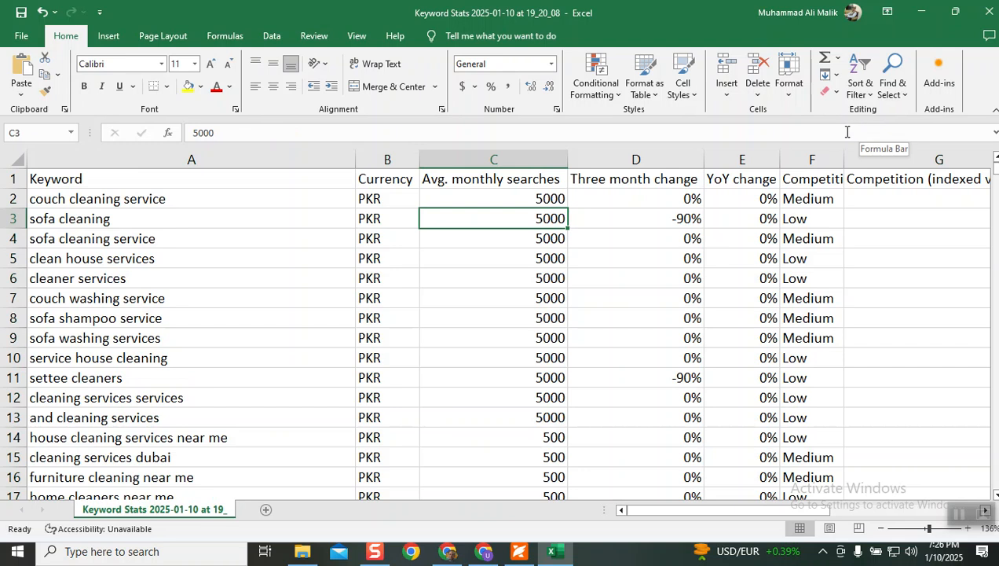
Clear the contents of every row from row 76 down, where the keywords average 50 monthly searches.
scroll(137, 301, "down", 2)
scroll(137, 301, "down", 20)
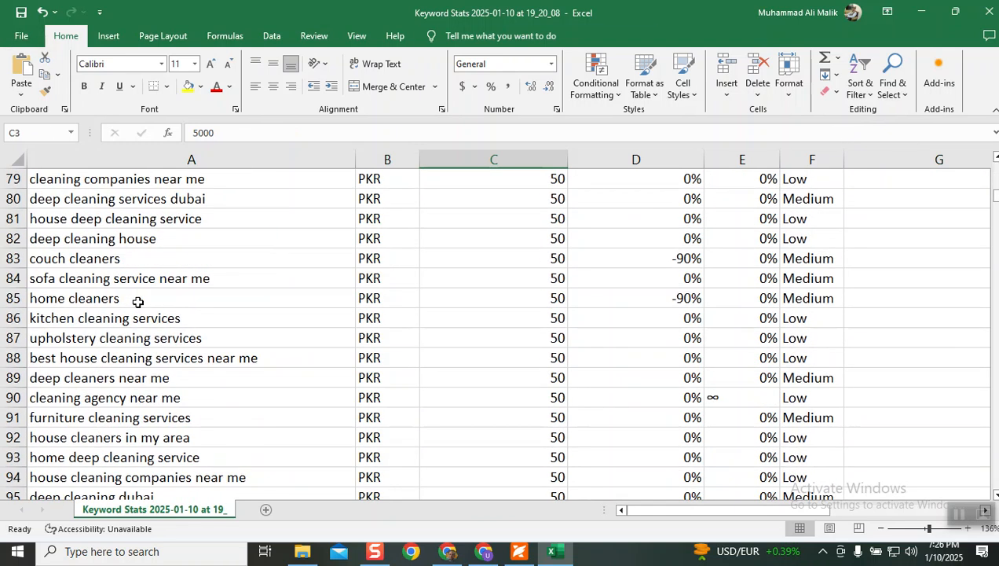
scroll(138, 301, "up", 3)
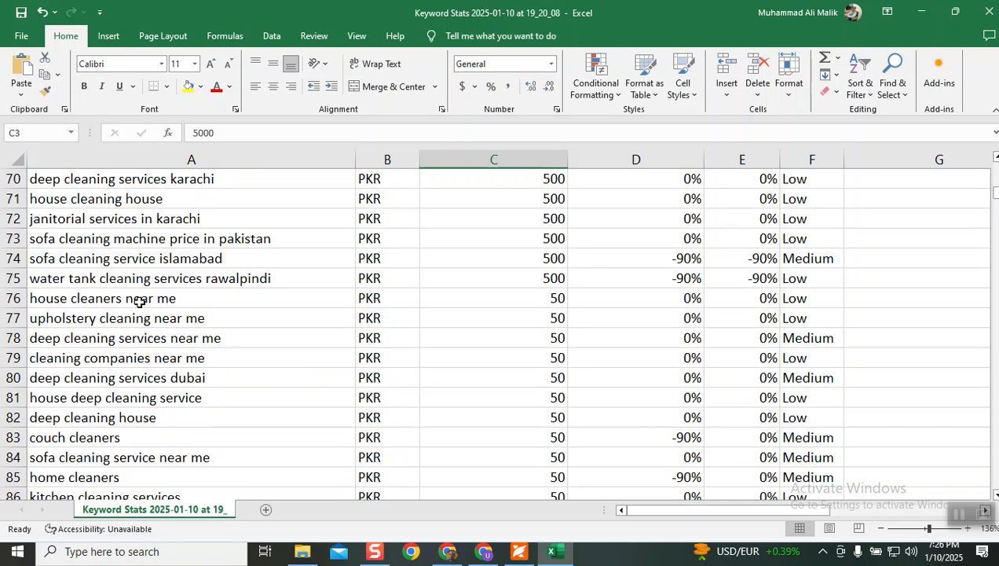
left_click(15, 297)
left_click_drag(14, 297, 167, 560)
key("Delete")
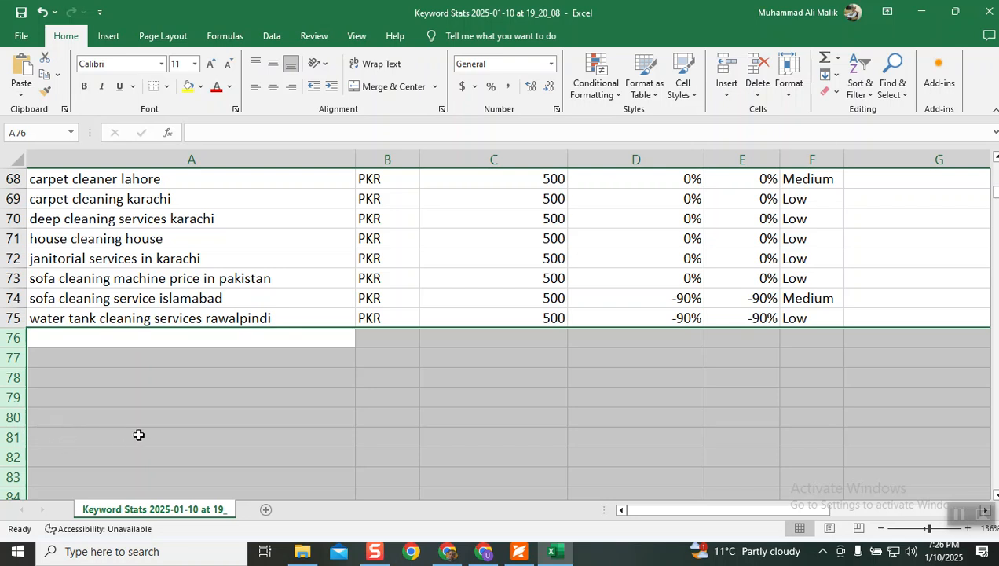
Examine the remaining keywords down to row 75 and select the "couch cleaning service" keyword.
scroll(135, 433, "up", 20)
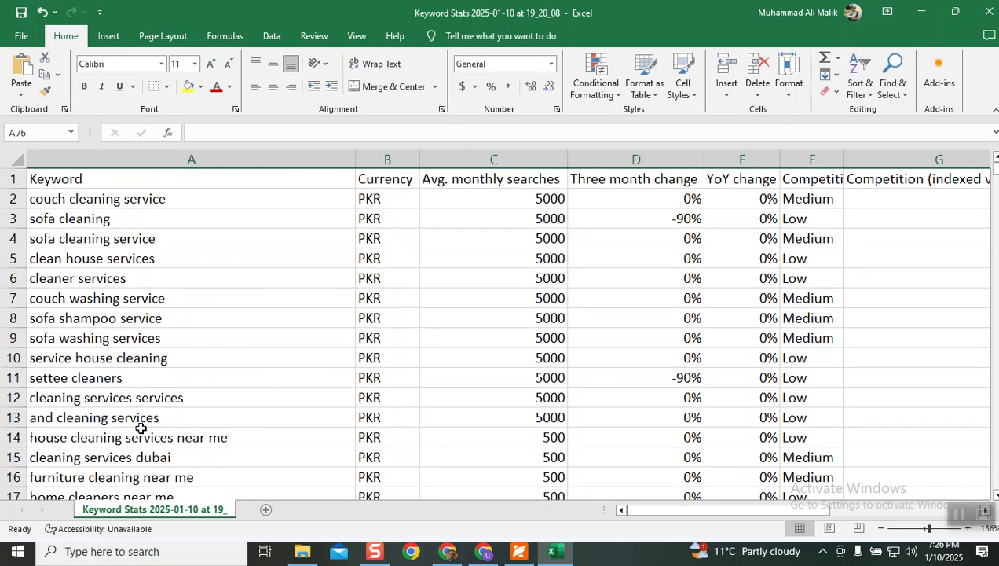
scroll(139, 428, "down", 20)
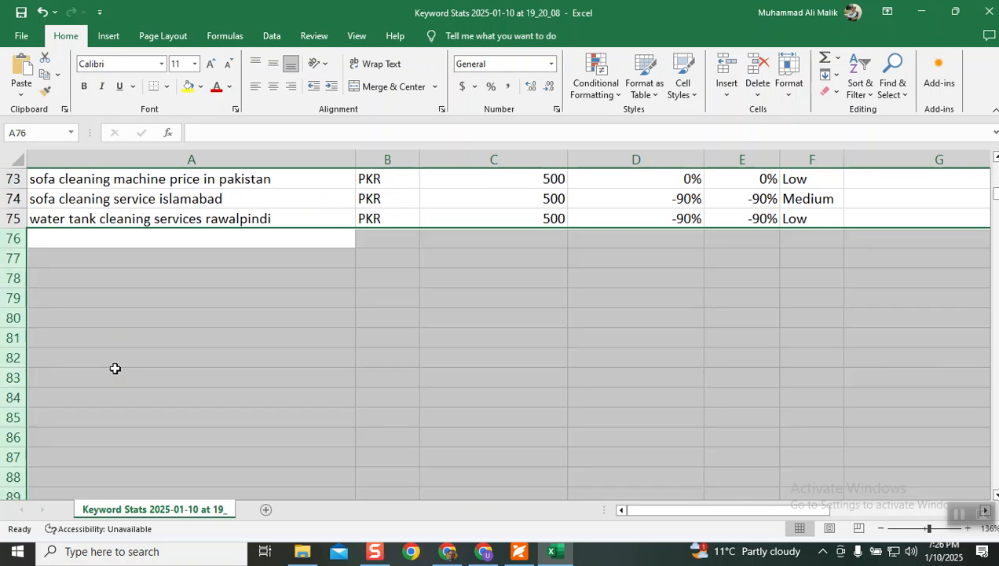
left_click(116, 369)
scroll(116, 383, "up", 6)
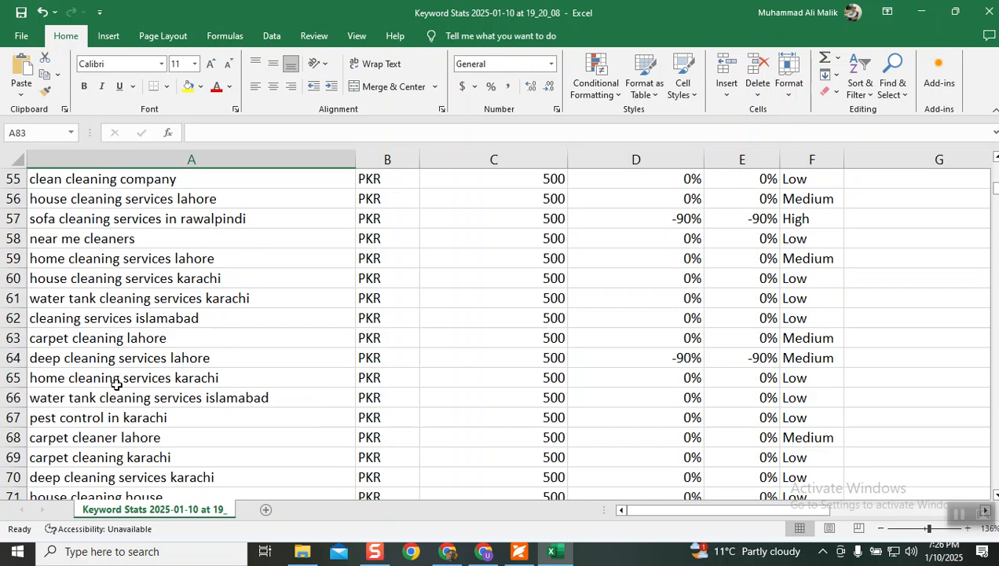
scroll(116, 382, "up", 18)
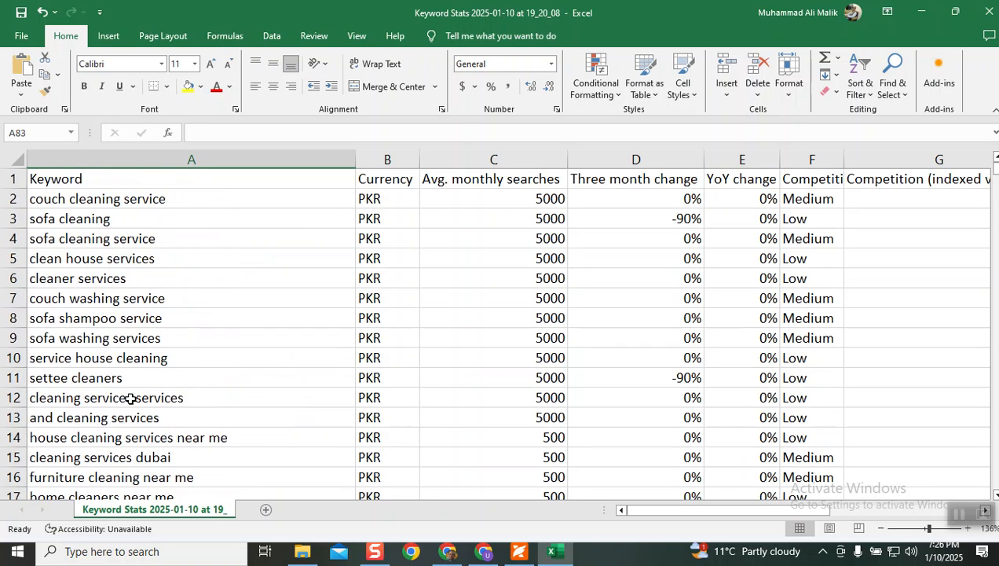
left_click(94, 201)
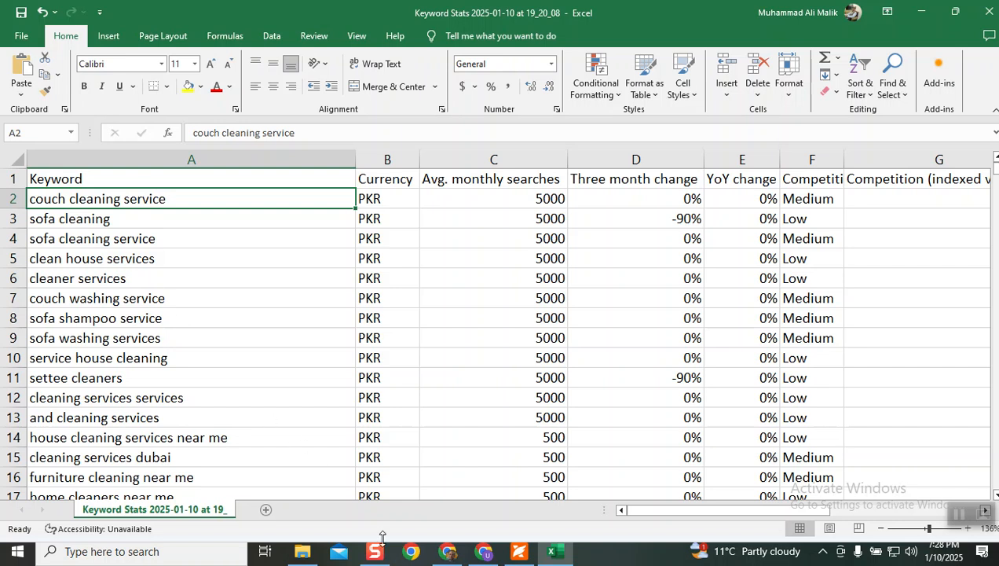
Switch to Chrome, search Google for "meaning of couch" and read the dictionary definition with its similar words.
left_click(451, 551)
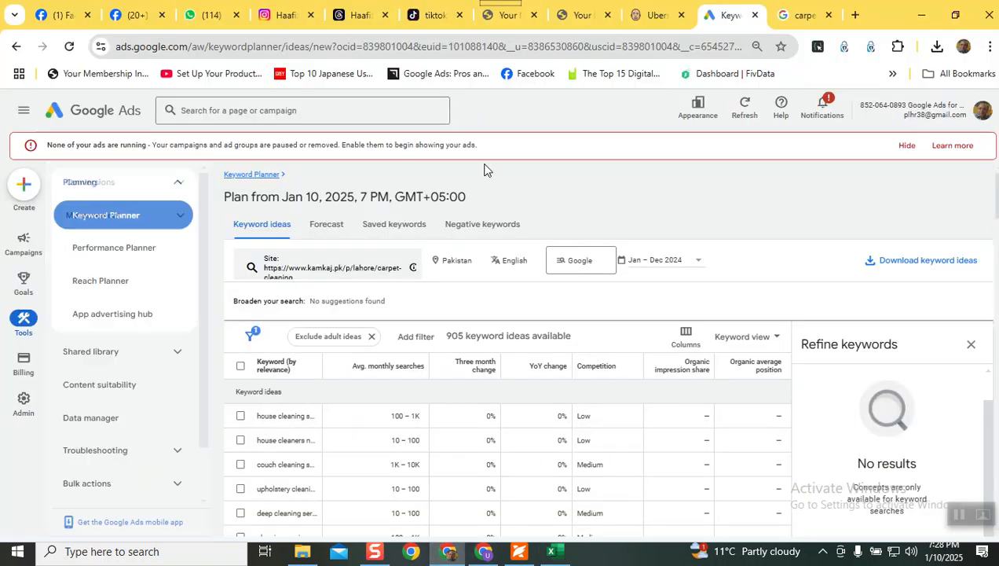
left_click(803, 16)
left_click(263, 112)
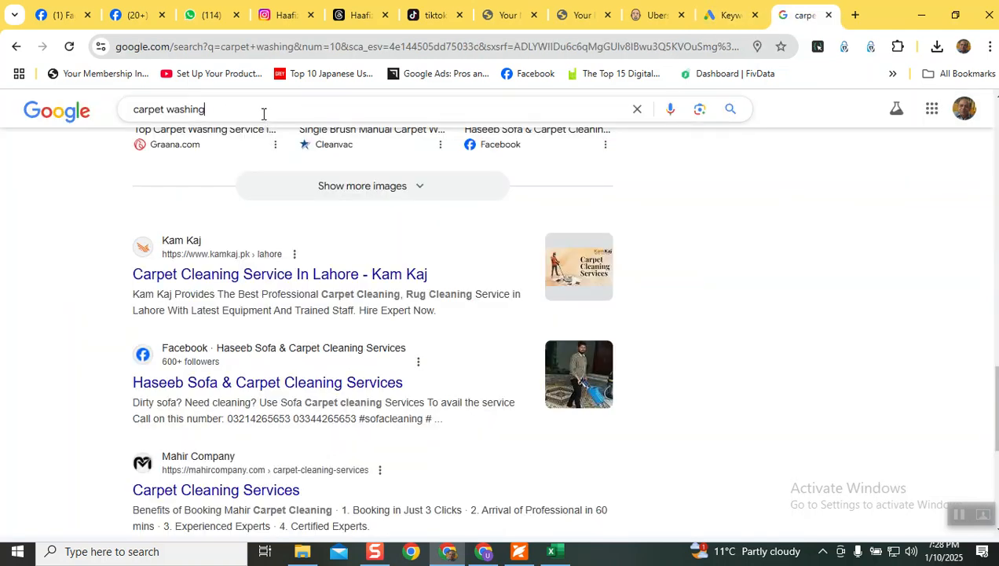
key("ctrl+a")
type("mea")
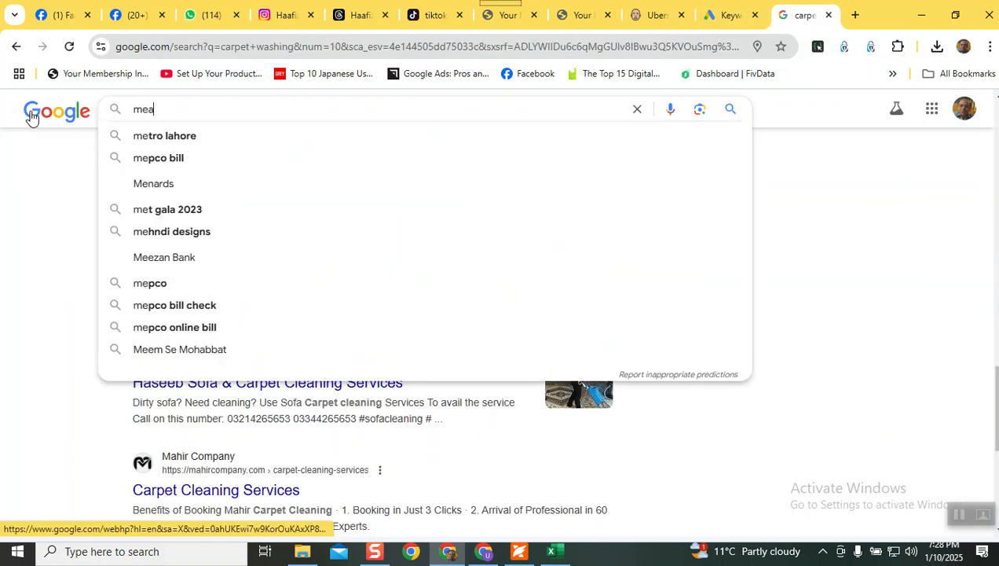
type("ning of couch")
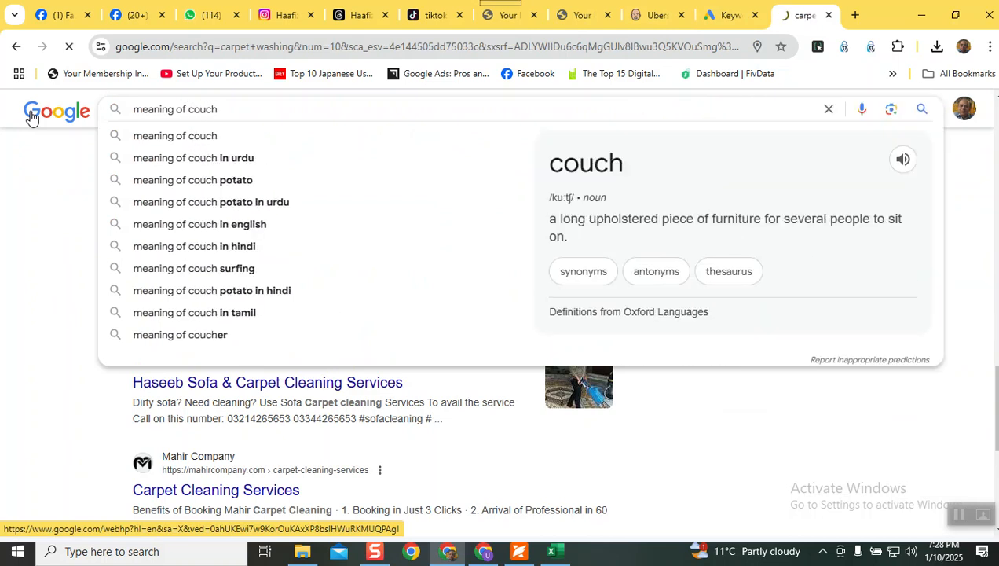
key("Return")
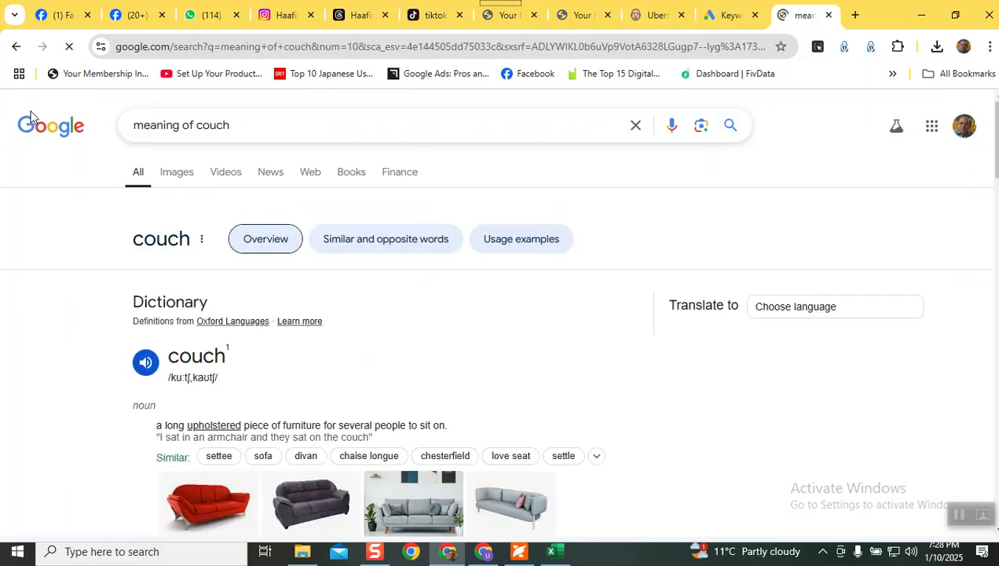
scroll(185, 272, "down", 2)
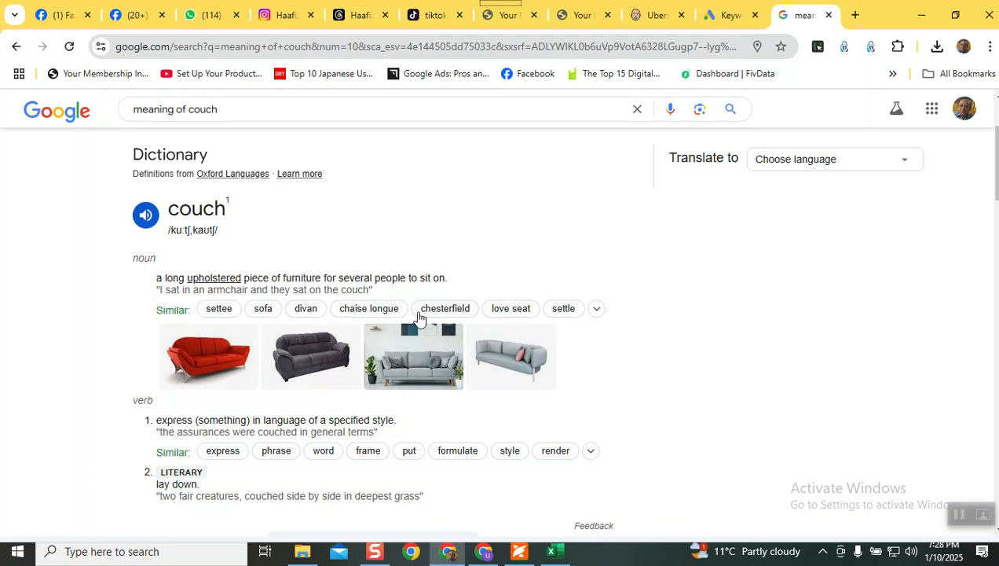
Return to the keyword sheet in Excel and examine the "clean house services" and "sofa shampoo service" keywords.
left_click(730, 16)
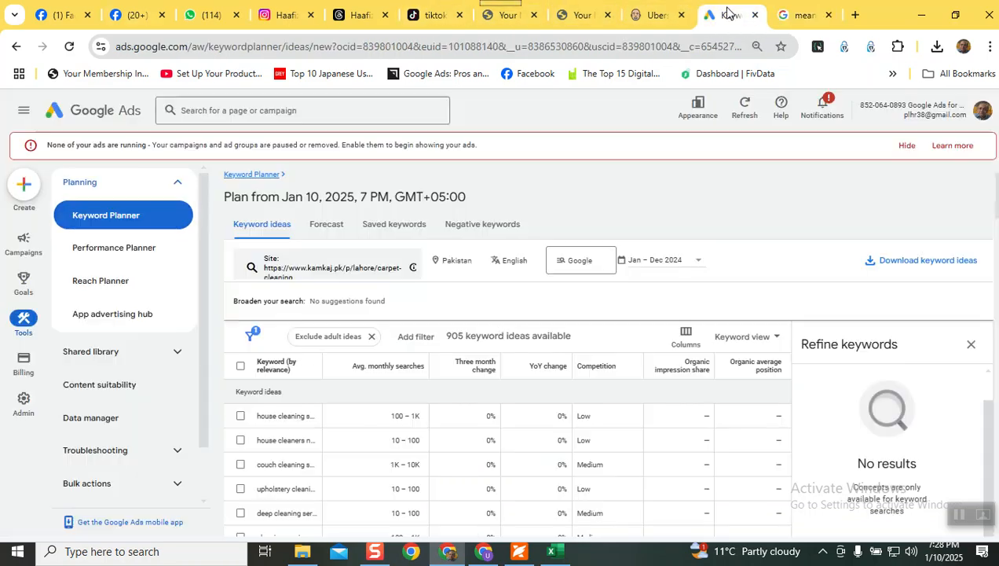
left_click(555, 549)
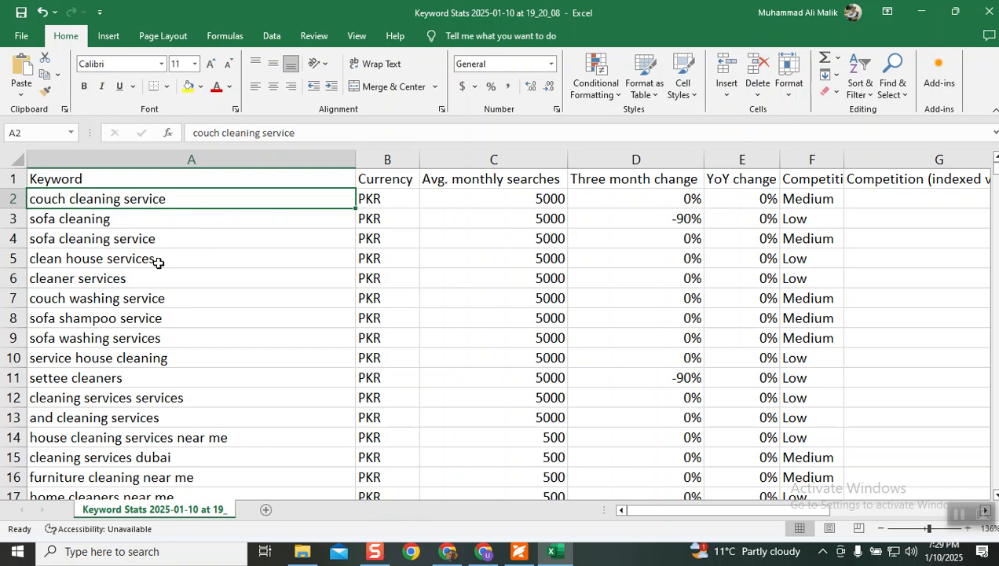
left_click(158, 263)
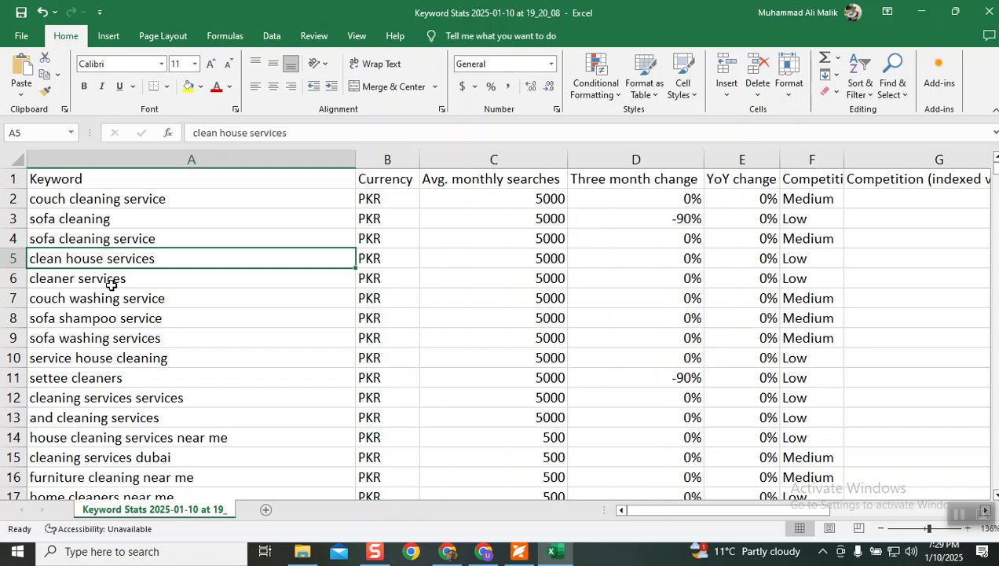
left_click(84, 322)
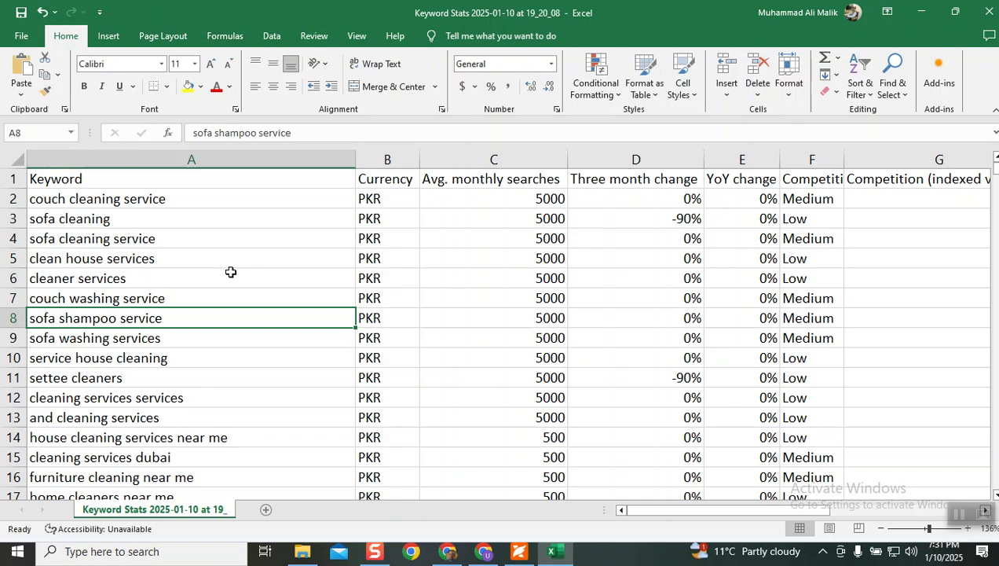
Switch to Chrome and open the Discover new keywords form of Keyword Planner for starting with keywords.
left_click(469, 553)
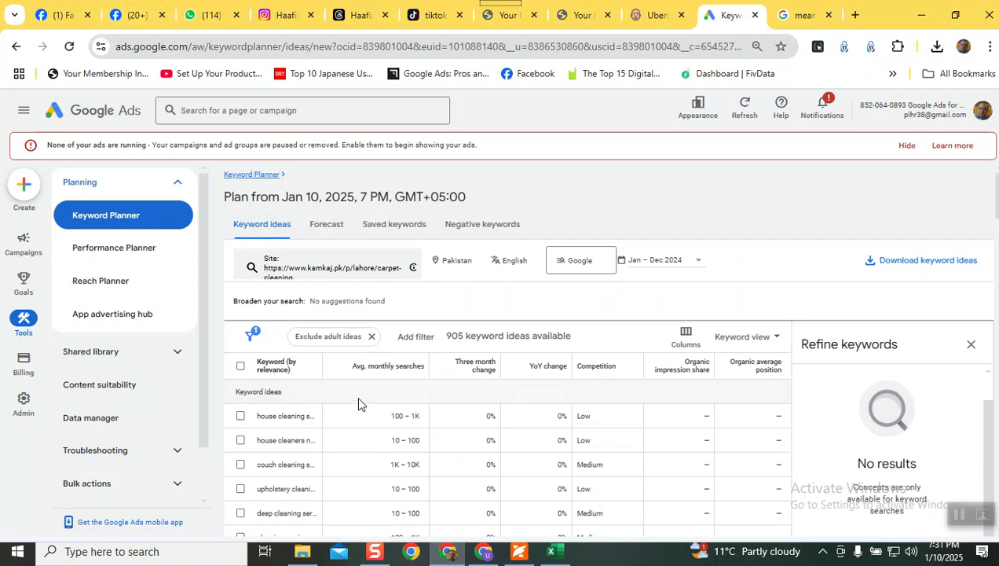
left_click(110, 226)
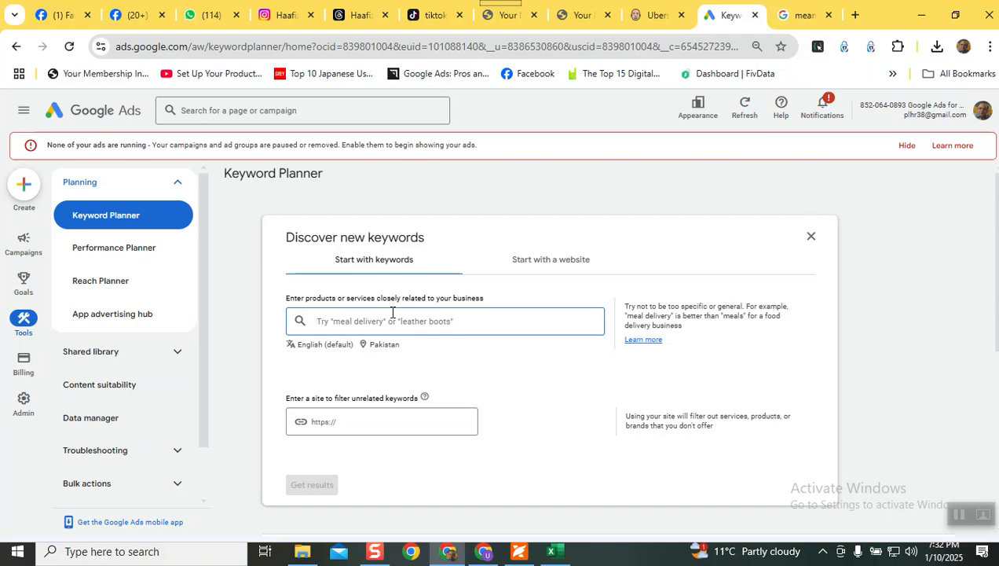
scroll(379, 298, "down", 2)
scroll(377, 300, "up", 2)
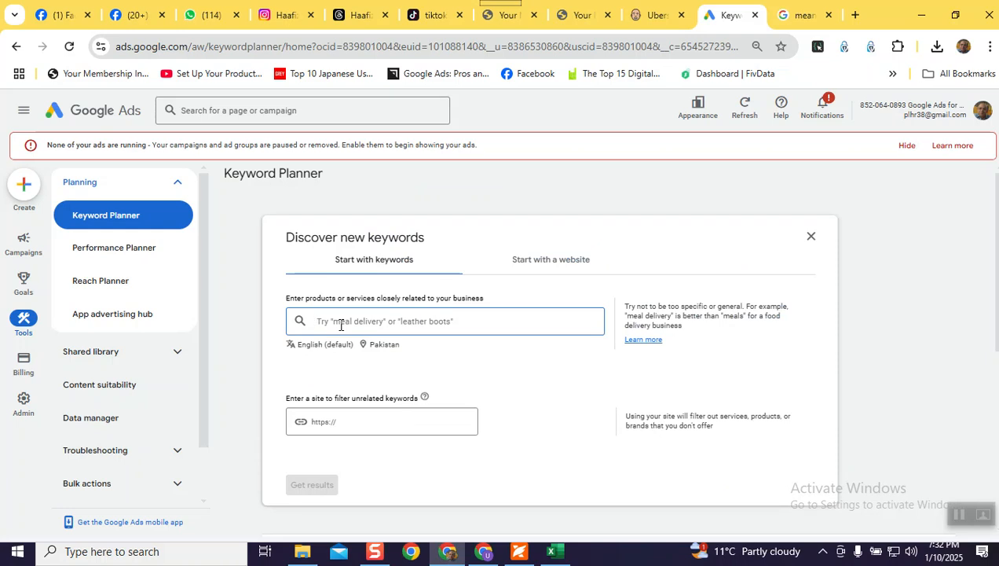
Enter the seed keywords "carpet washing", "sofa washing", "couch washing", "curtain washing" and "upholstery washing and cleaning".
type("carpet washing")
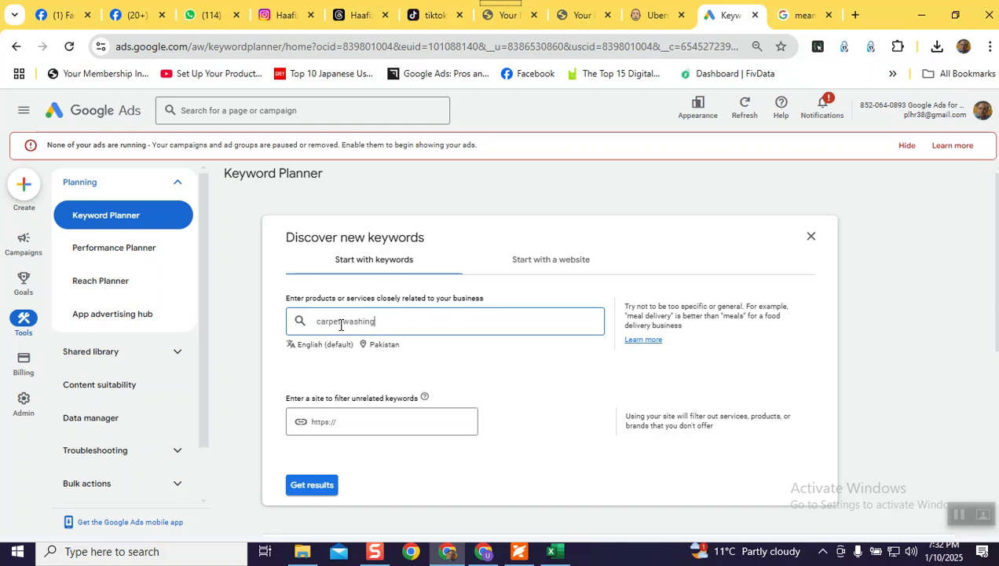
key("Return")
type("sofa washing")
key("Return")
type("couch washing")
key("Return")
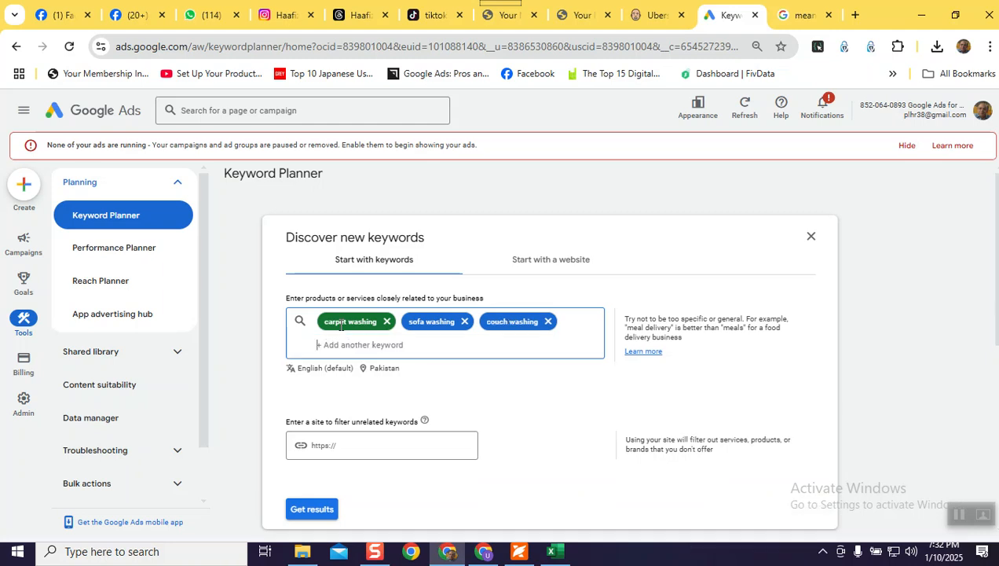
type("curtain washin")
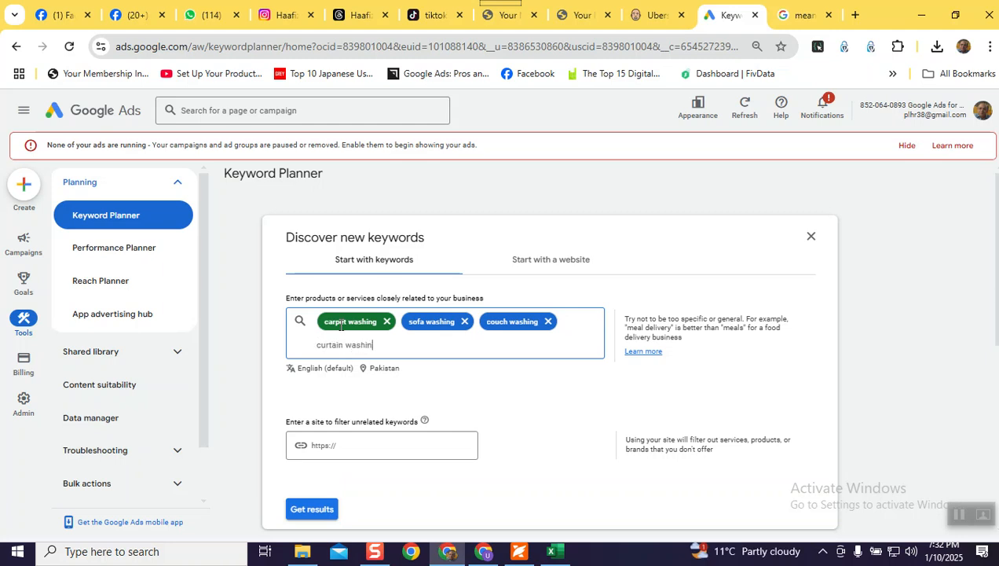
type("g")
key("Return")
type("upholstery")
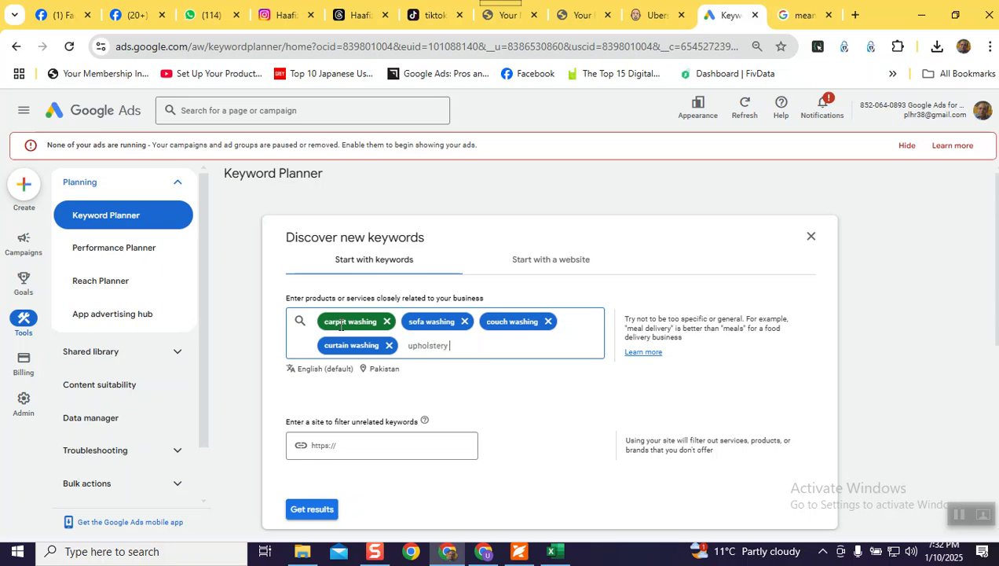
type(" washing and cleaning")
key("Return")
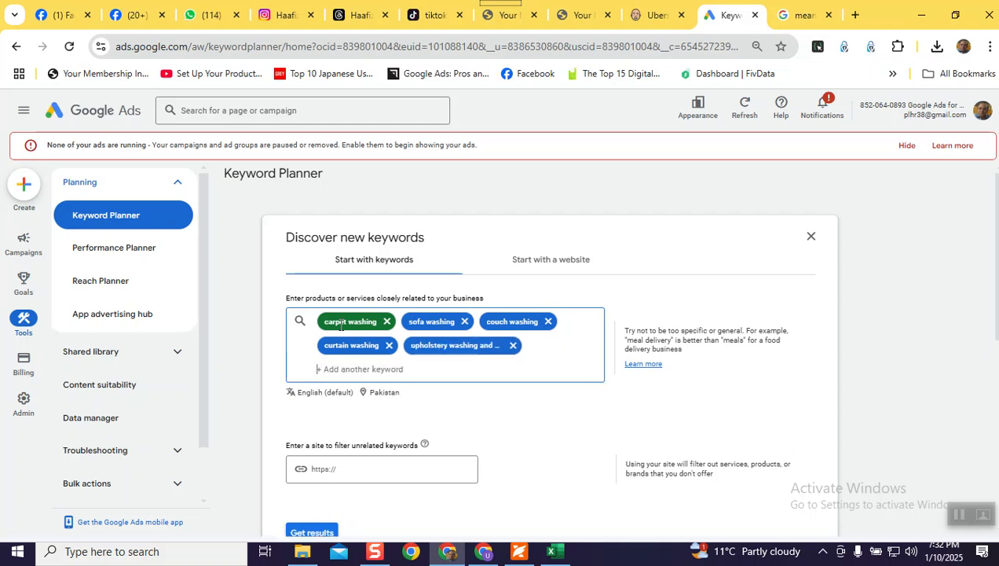
Add "expert sofa cleaner" as another seed keyword.
type("sofa c")
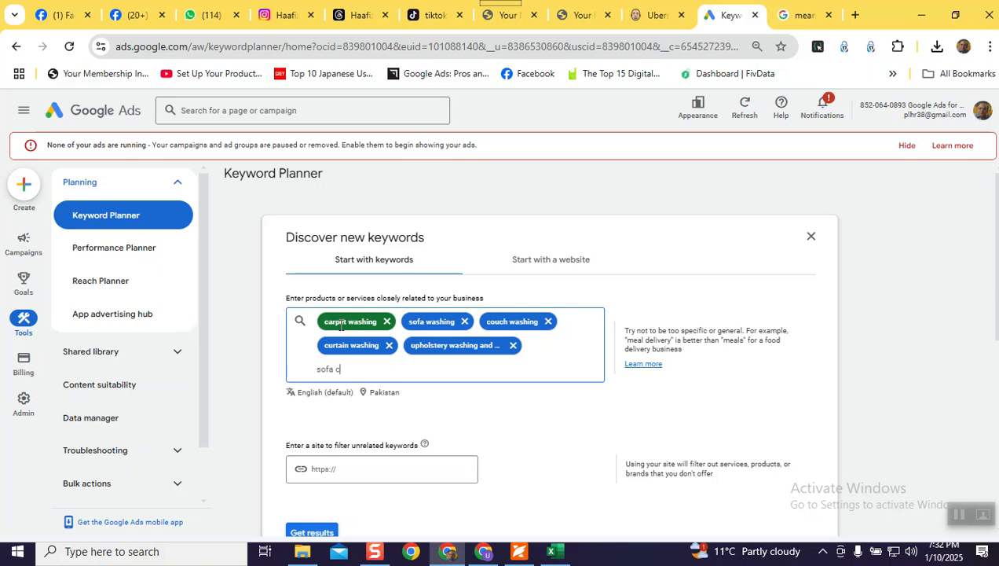
type("leaner")
key("Left")
key("Left")
key("Left")
key("Left")
key("Left")
key("Left")
key("Left")
key("Left")
key("Left")
key("Left")
key("Left")
key("Left")
type("expert")
key("Return")
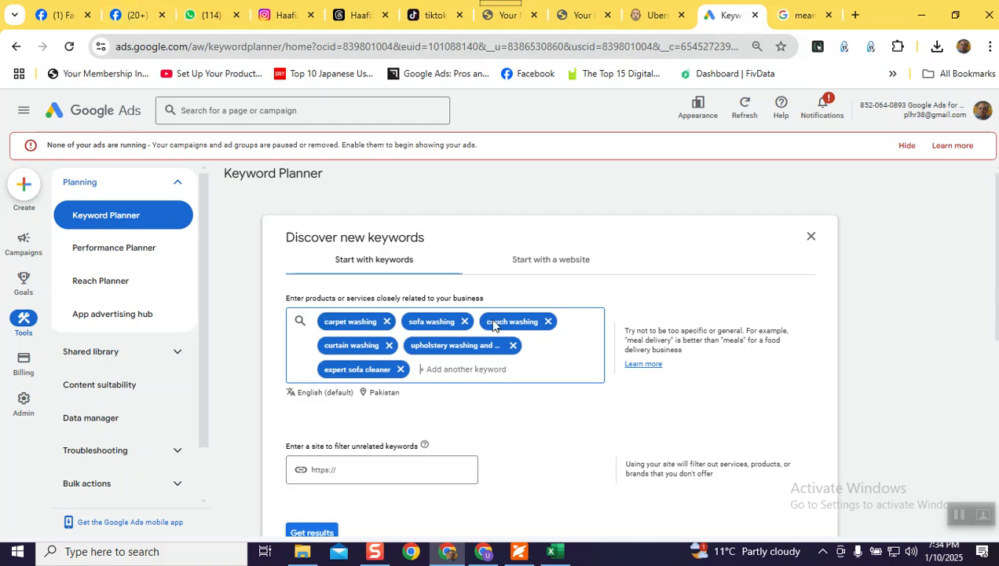
Get the keyword ideas for the entered seed keywords and look through their monthly searches and competition.
scroll(493, 357, "down", 1)
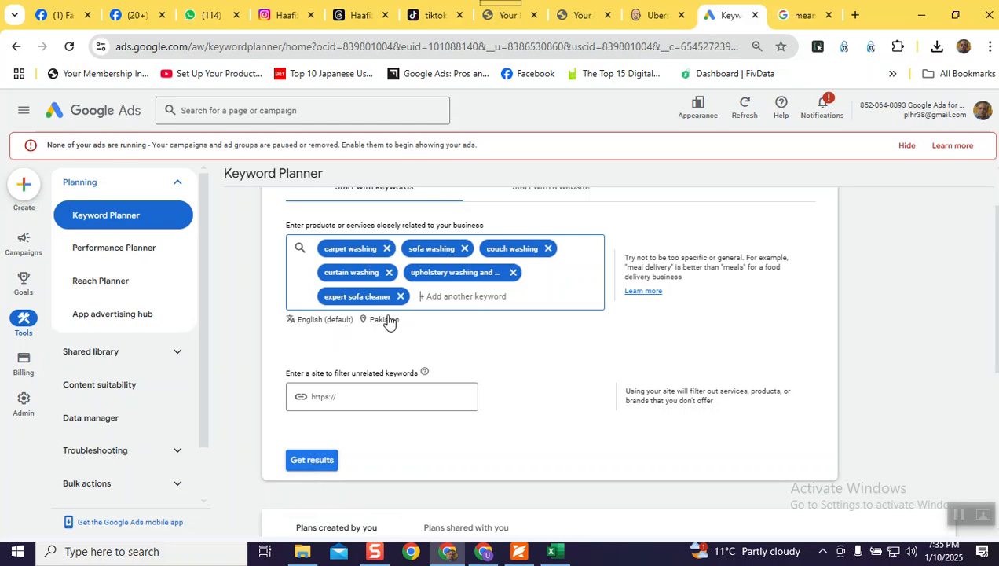
left_click(307, 464)
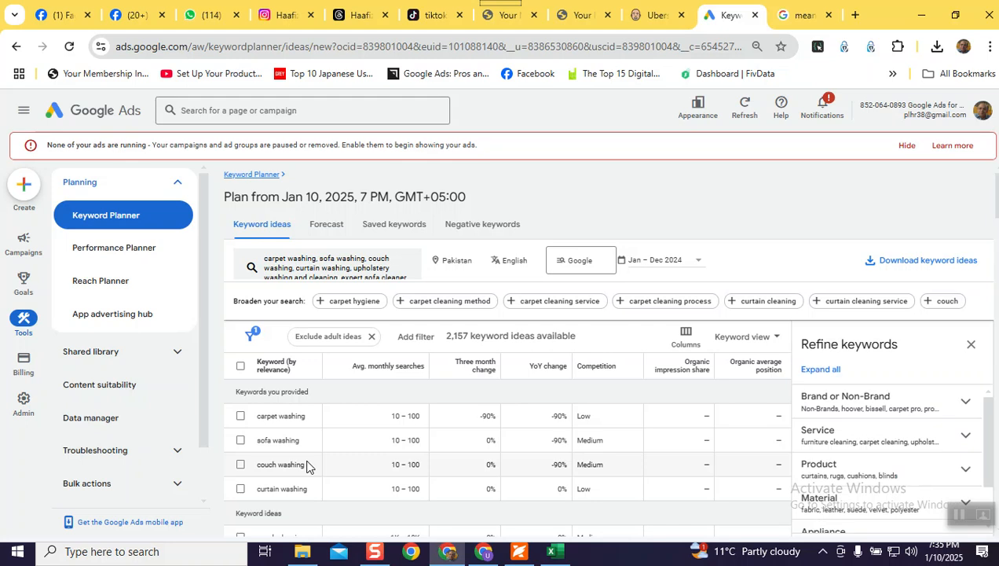
scroll(617, 448, "down", 4)
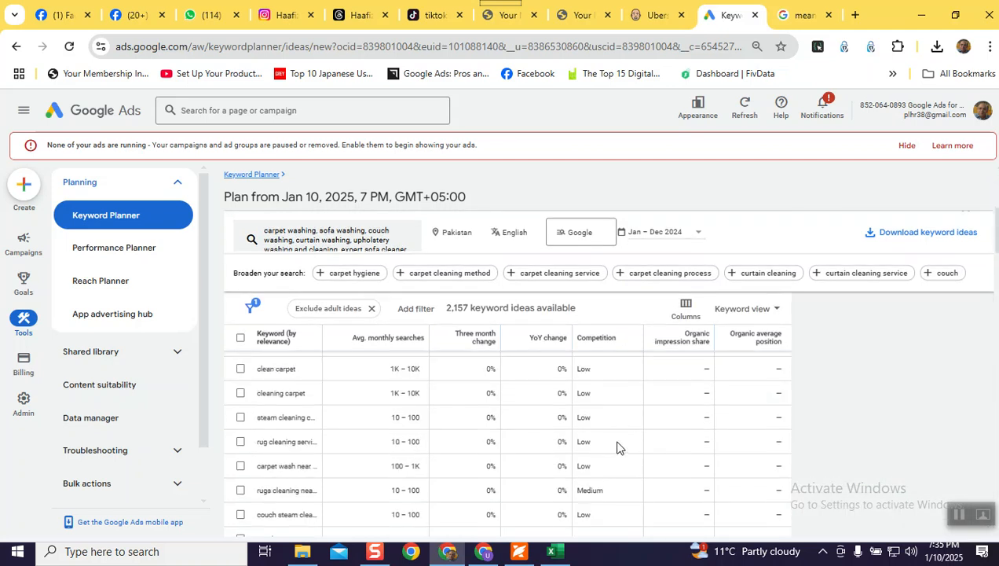
scroll(618, 448, "down", 3)
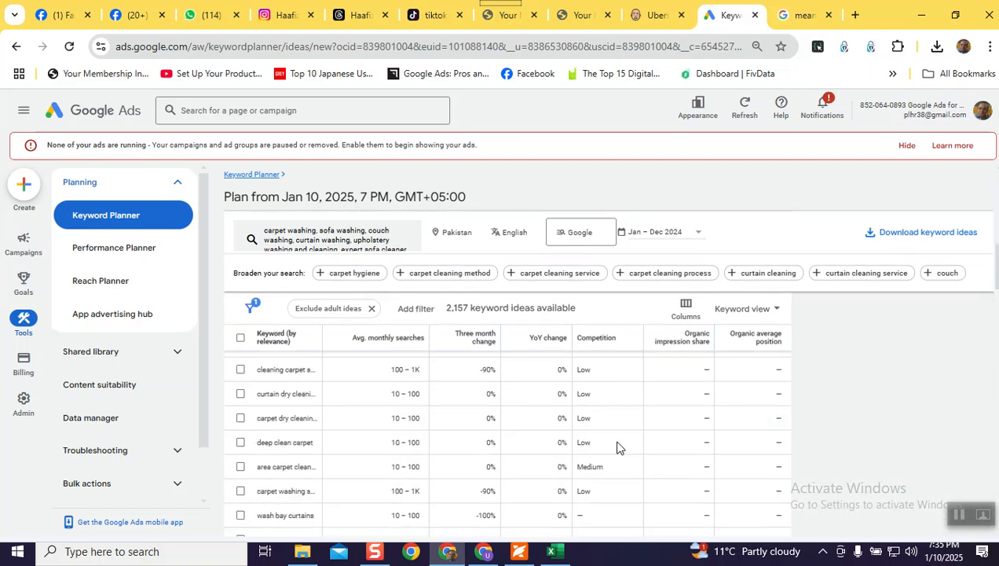
scroll(618, 447, "up", 8)
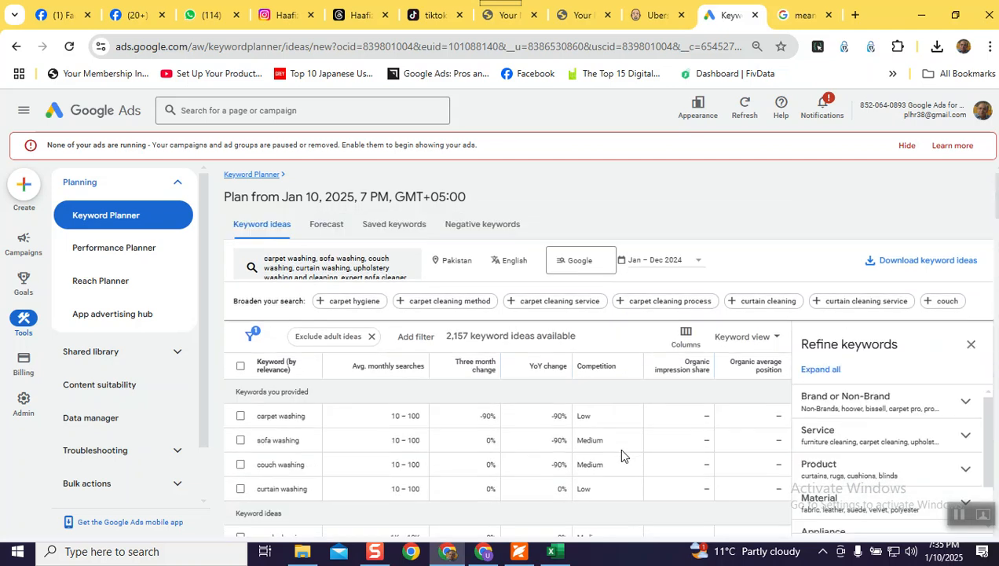
Download the keyword ideas as a .csv file and open the downloaded "Keyword Stats 2025-01-10 at 19_35_35.csv".
left_click(868, 263)
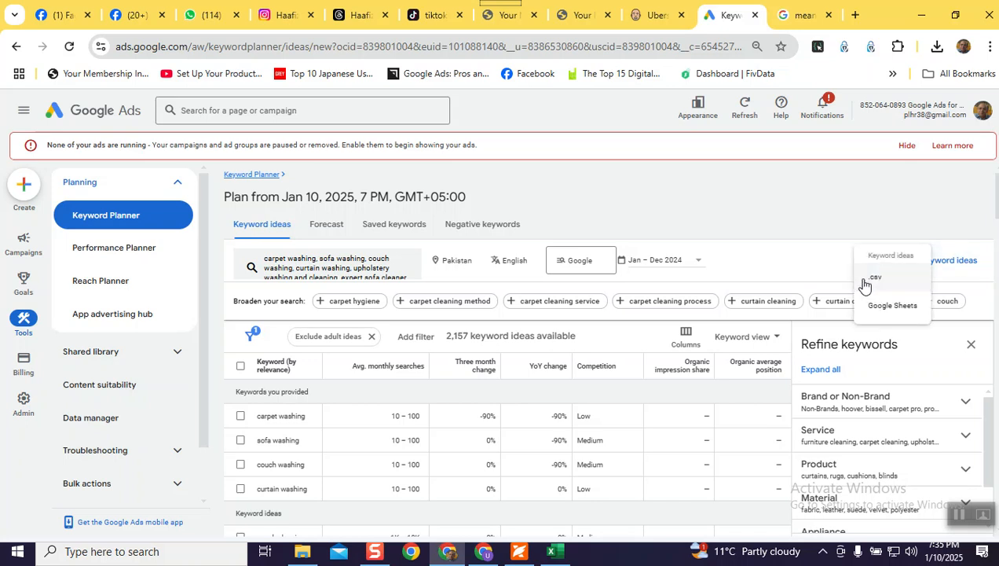
left_click(867, 285)
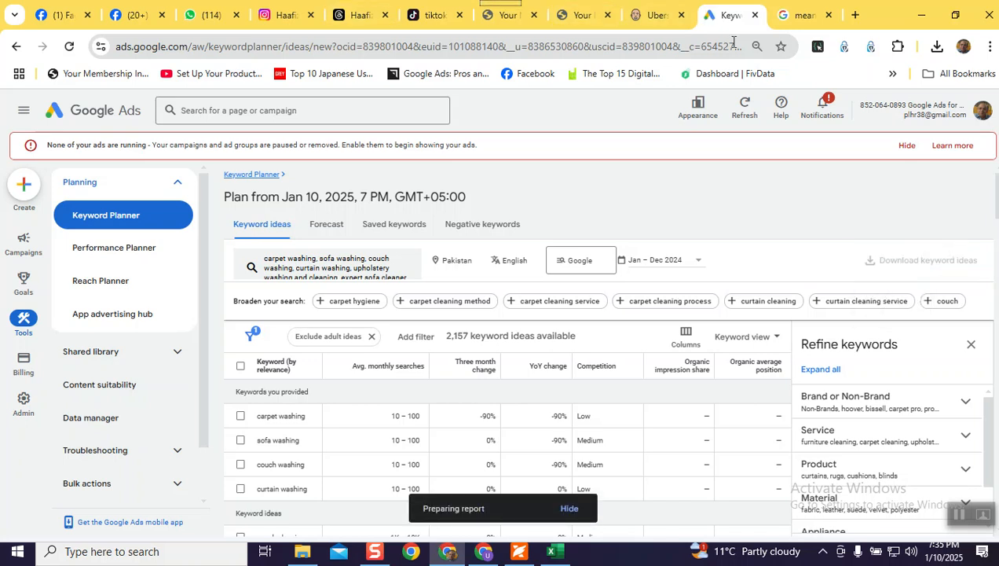
left_click(939, 48)
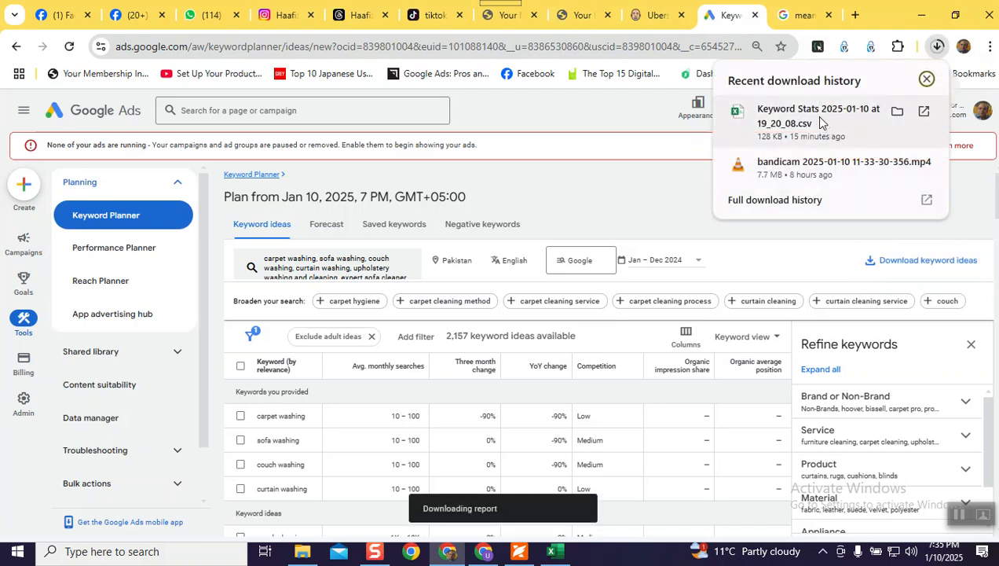
left_click(666, 182)
left_click(938, 49)
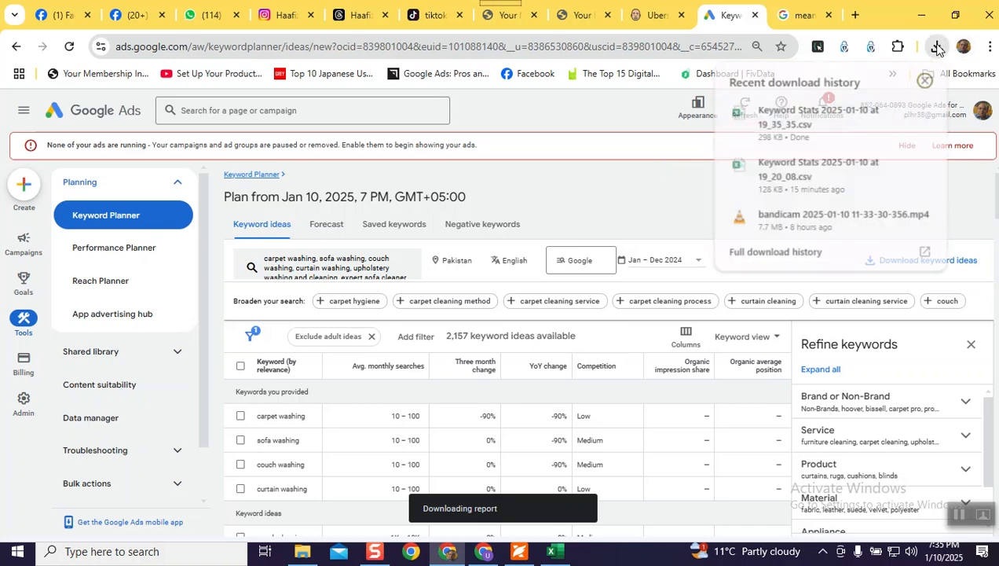
left_click(802, 126)
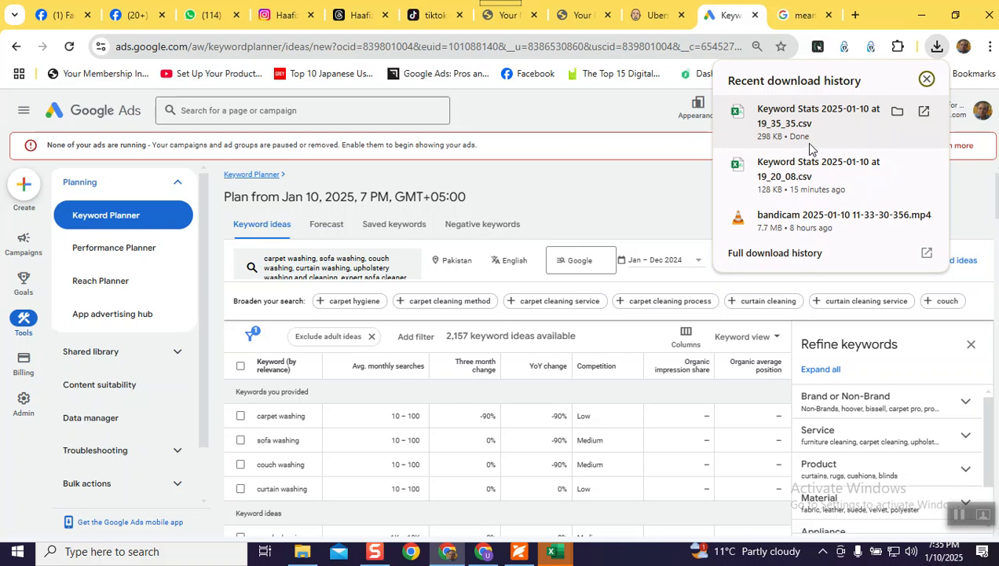
Switch to the older "Keyword Stats 2025-01-10 at 19_20_08" workbook in Excel and close it without saving its changes.
left_click(554, 551)
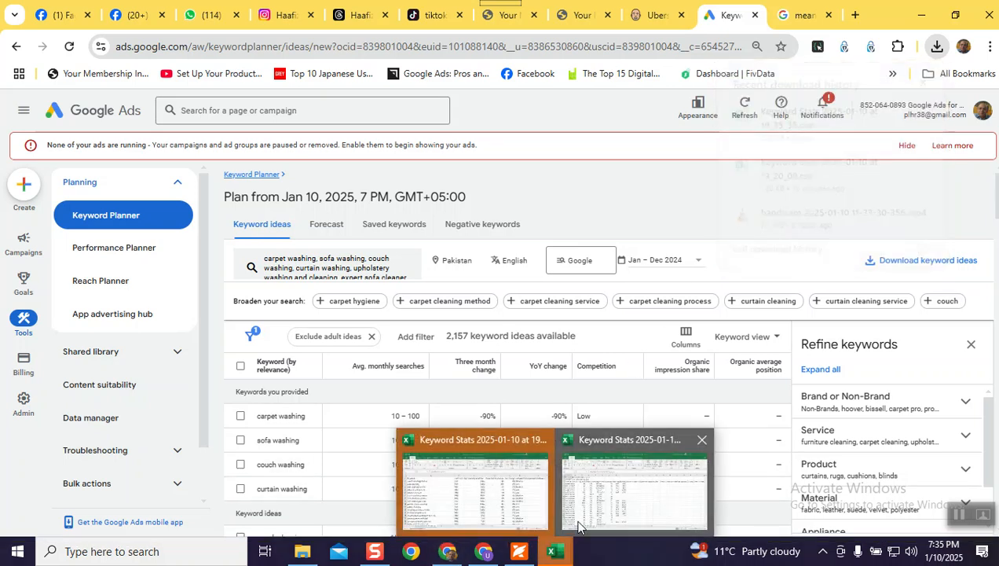
left_click(523, 494)
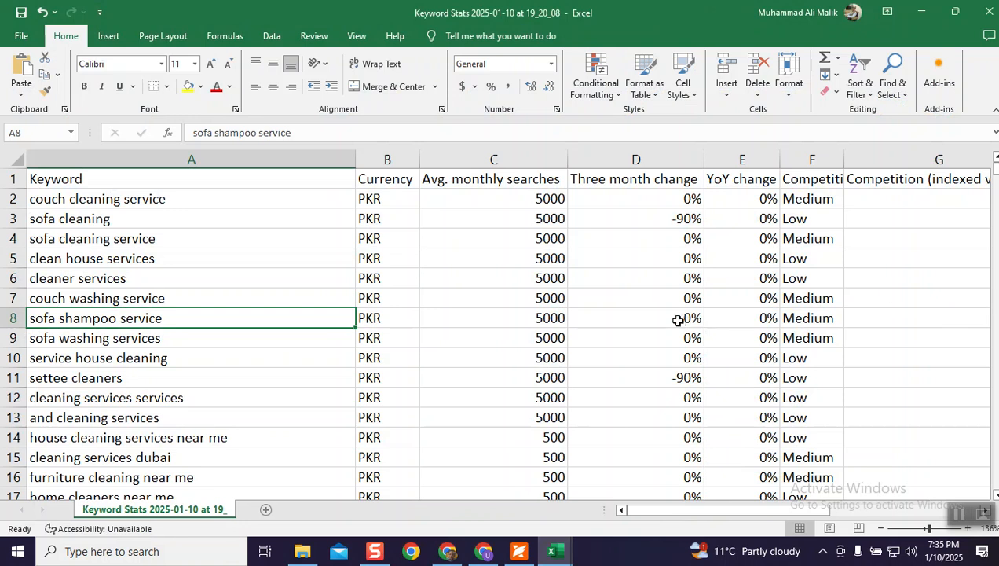
scroll(680, 324, "down", 14)
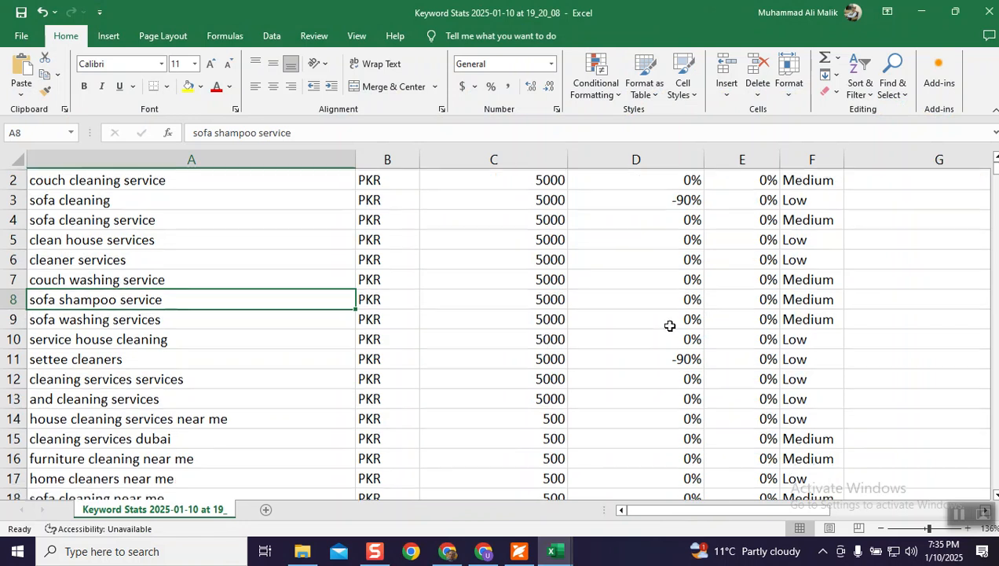
left_click_drag(995, 186, 981, 223)
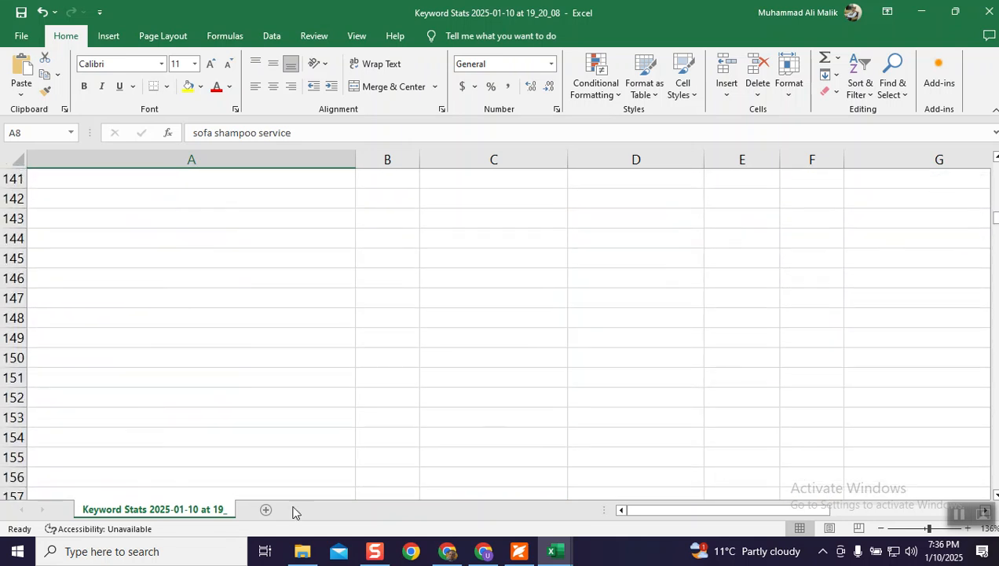
left_click(983, 22)
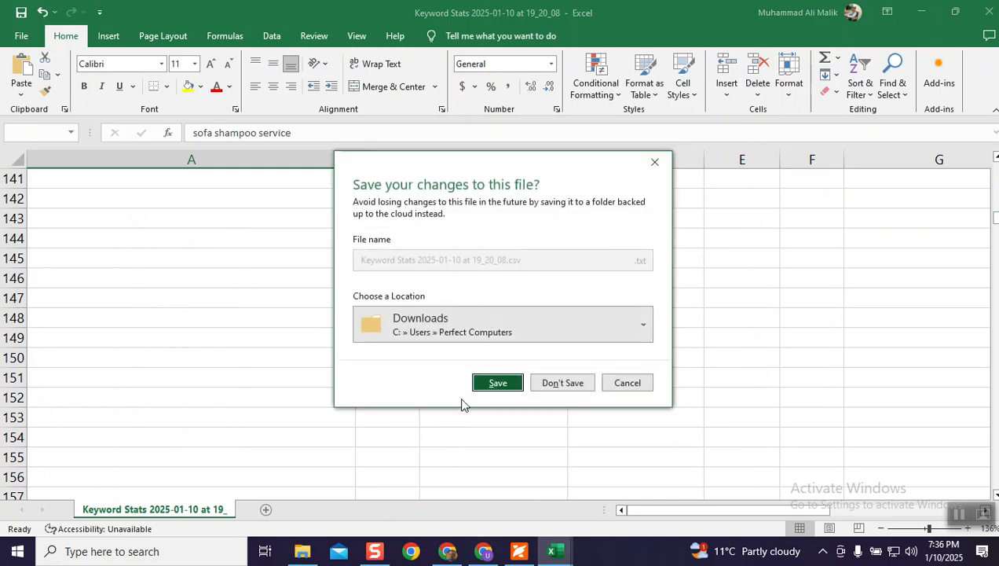
left_click(536, 385)
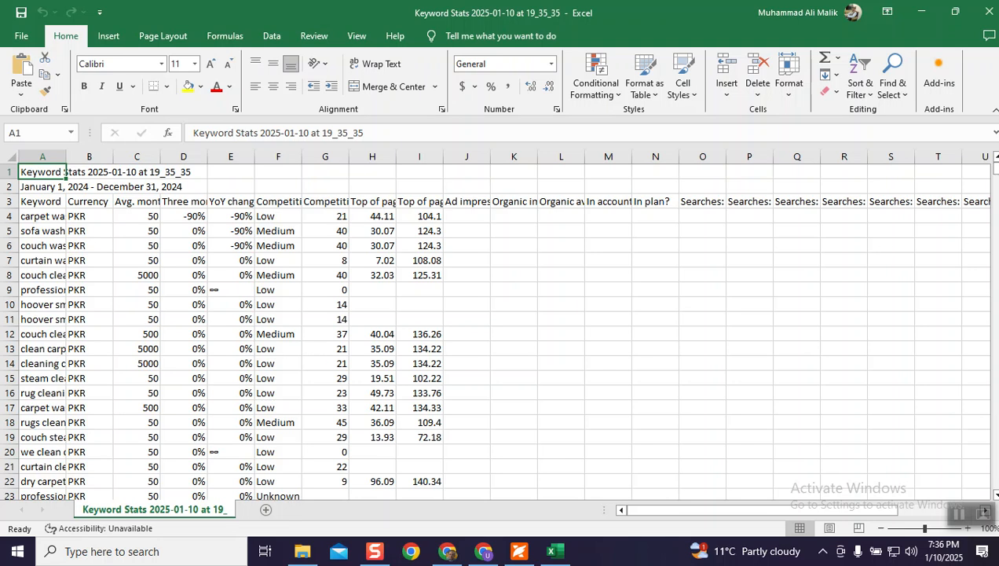
Examine the newly exported keyword rows down to the end of the sheet at a readable size.
left_click_drag(994, 169, 993, 483)
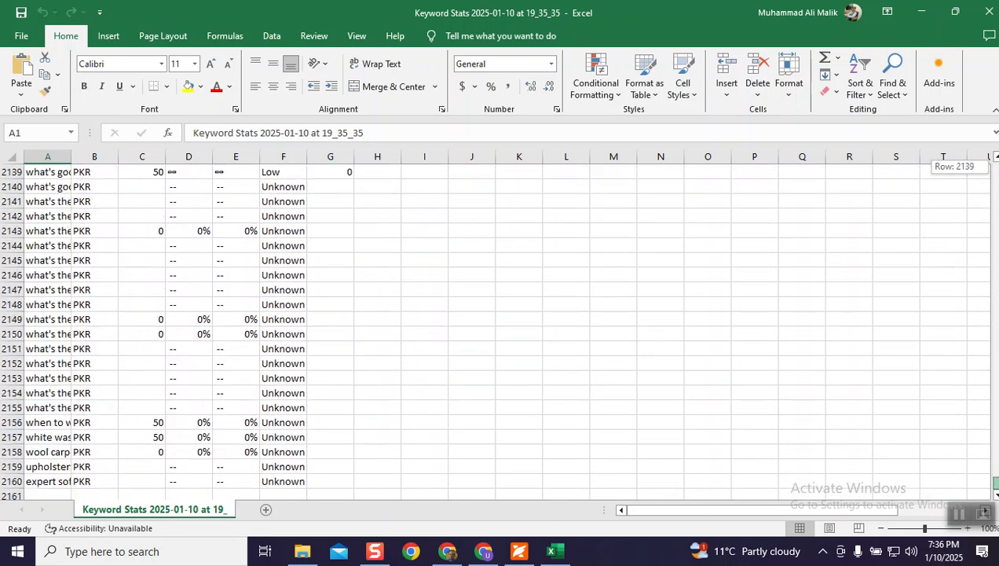
scroll(313, 358, "down", 13)
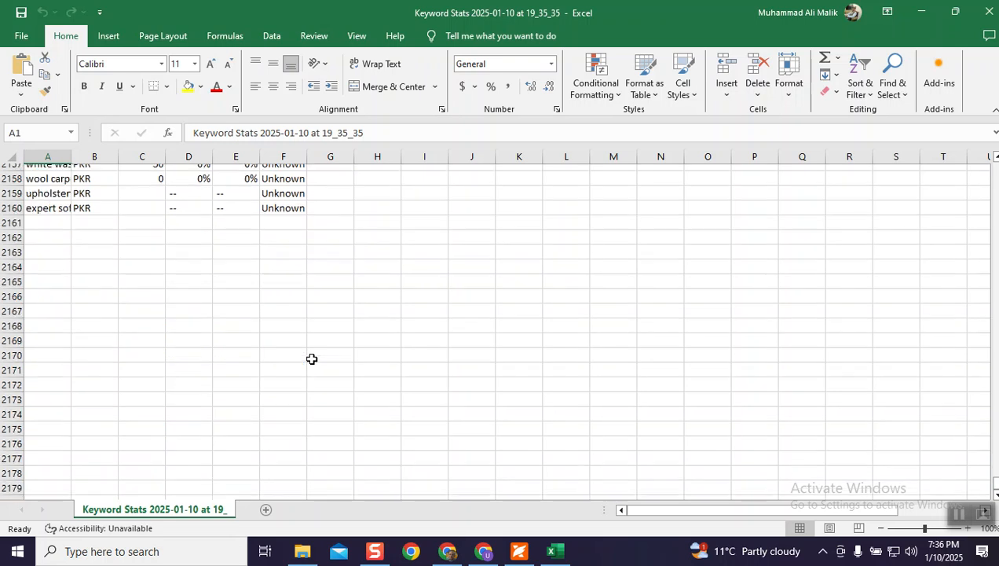
scroll(312, 358, "up", 6)
scroll(313, 358, "up", 5)
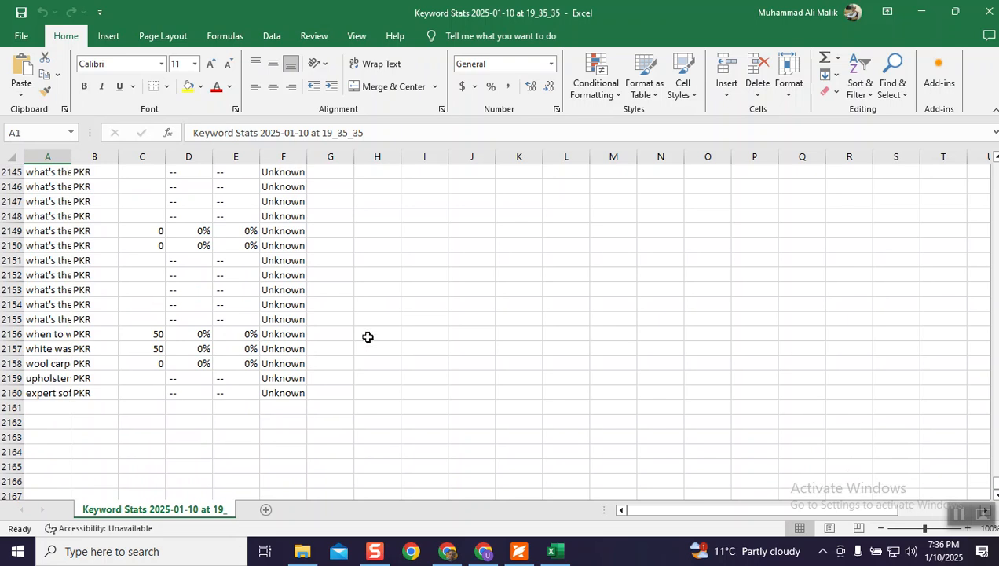
left_click_drag(925, 528, 935, 528)
left_click_drag(760, 512, 674, 512)
scroll(55, 314, "up", 8)
scroll(65, 292, "up", 20)
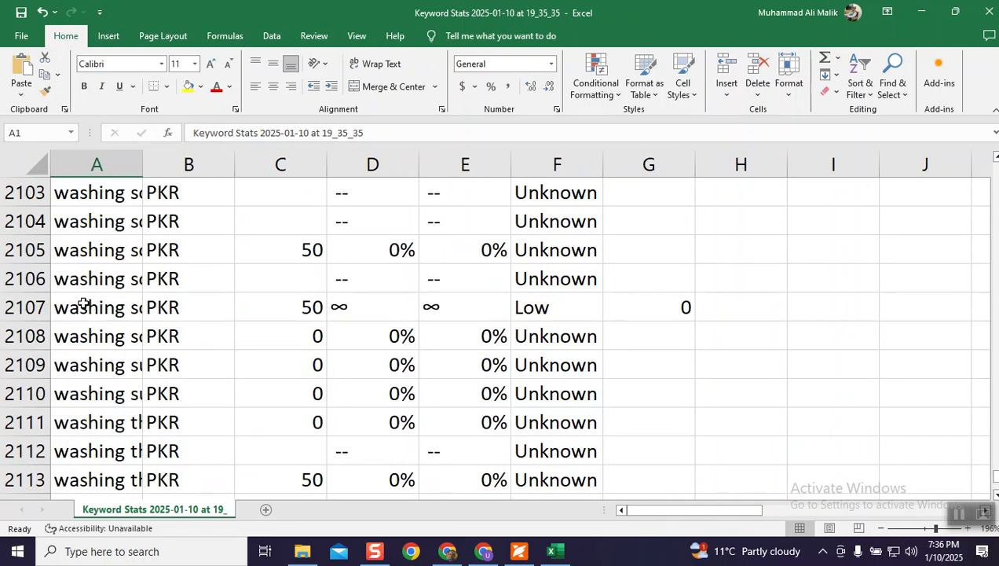
Delete the two title rows above the headers and sort the keywords by average monthly searches from largest to smallest.
left_click_drag(990, 465, 991, 161)
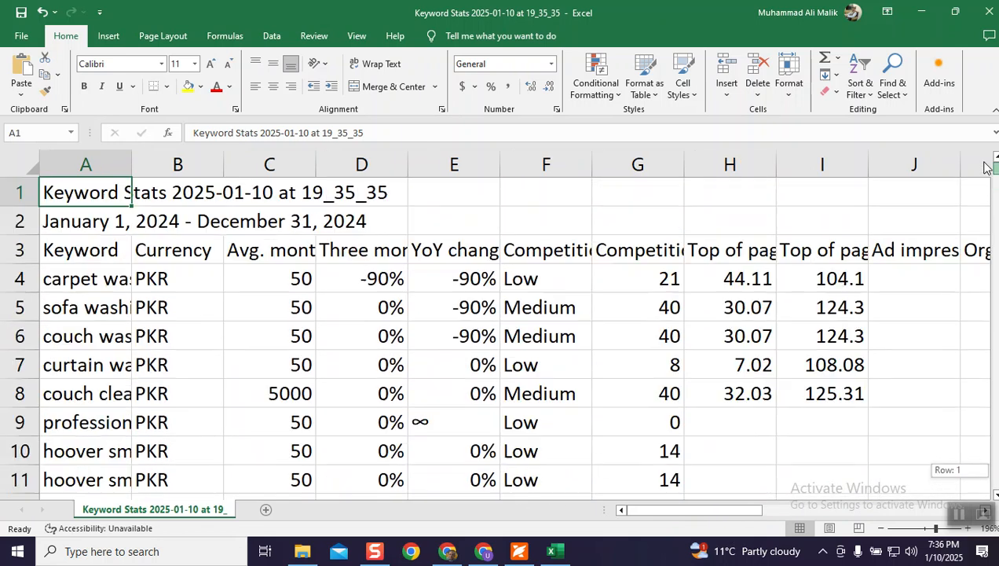
left_click(247, 259)
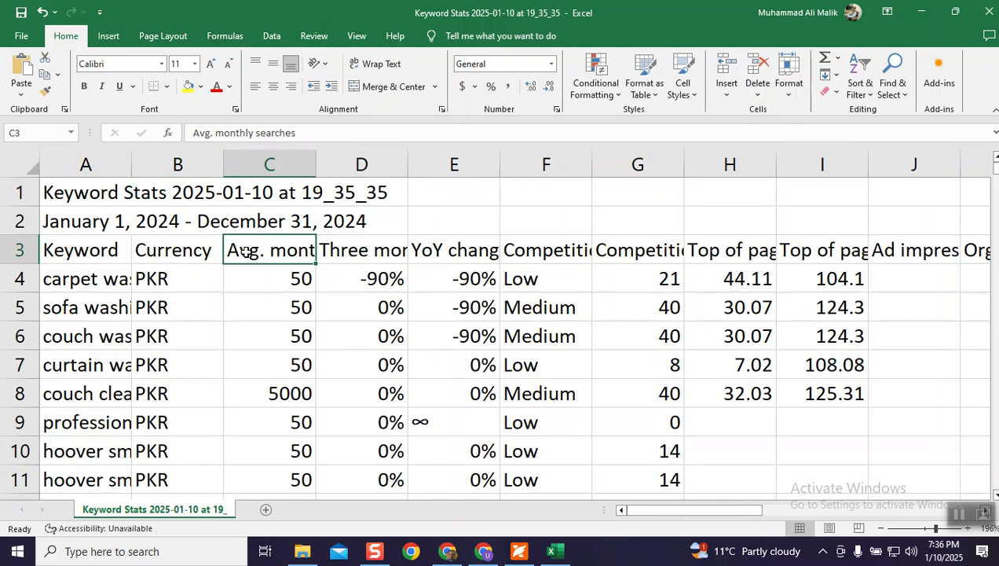
left_click(870, 94)
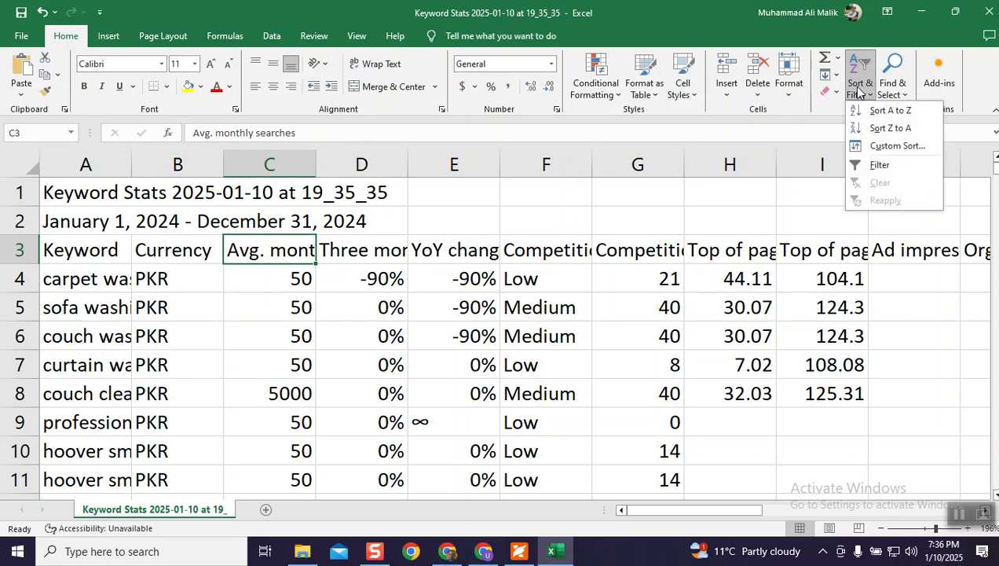
left_click(852, 192)
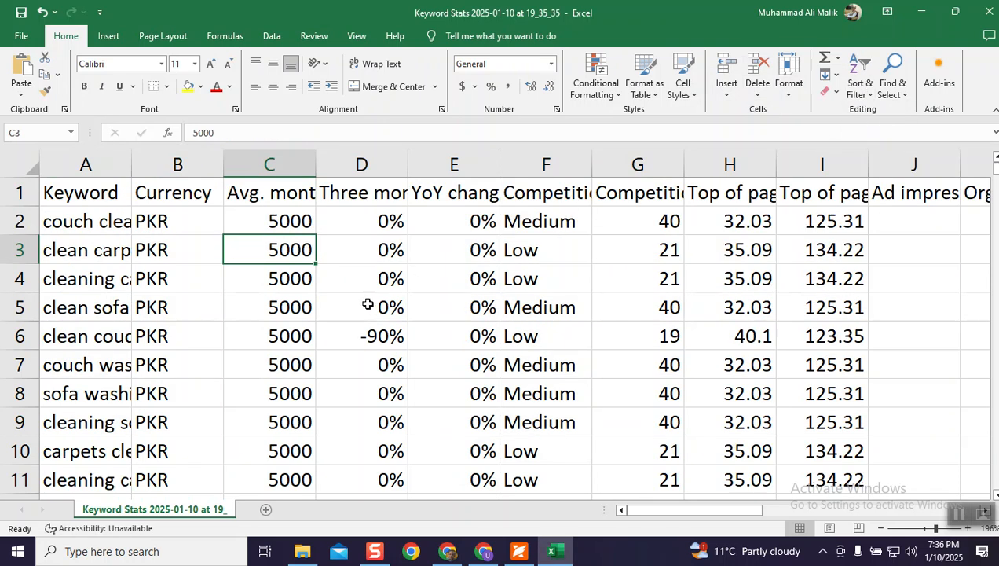
Fit the width of the Keyword column to its contents.
double_click(132, 162)
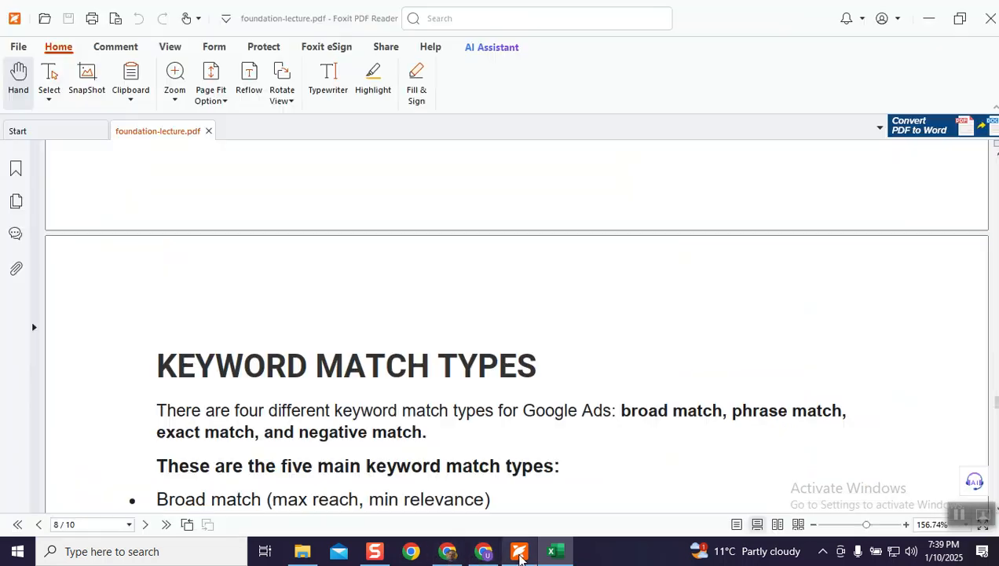
Switch to foundation-lecture.pdf in Foxit PDF Reader and view the list of keyword match types.
left_click(519, 555)
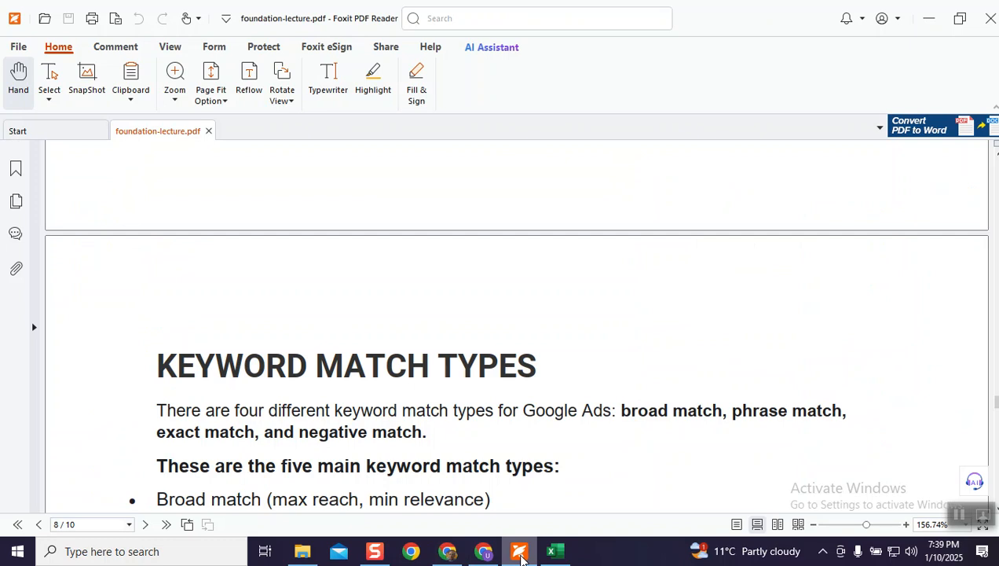
scroll(491, 374, "down", 2)
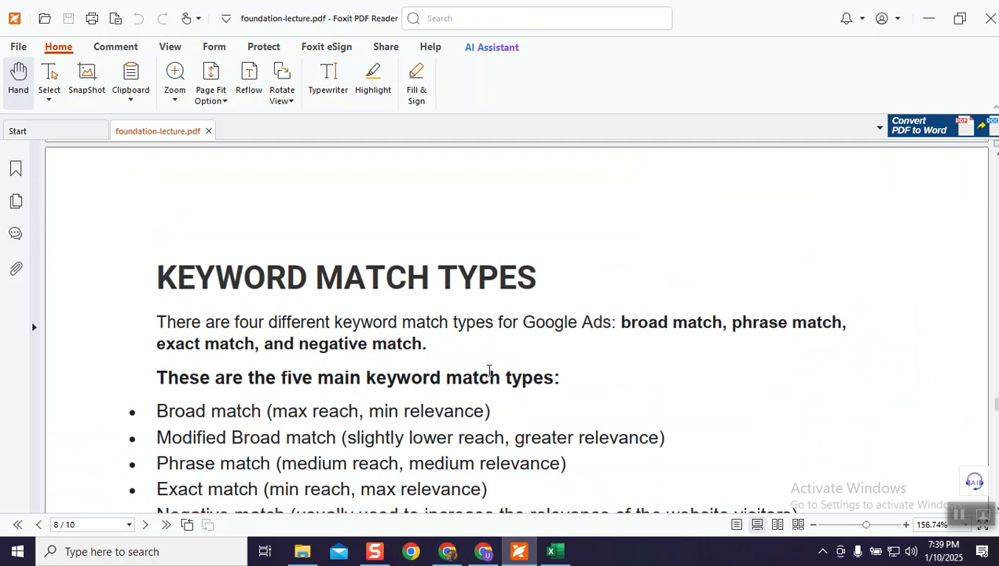
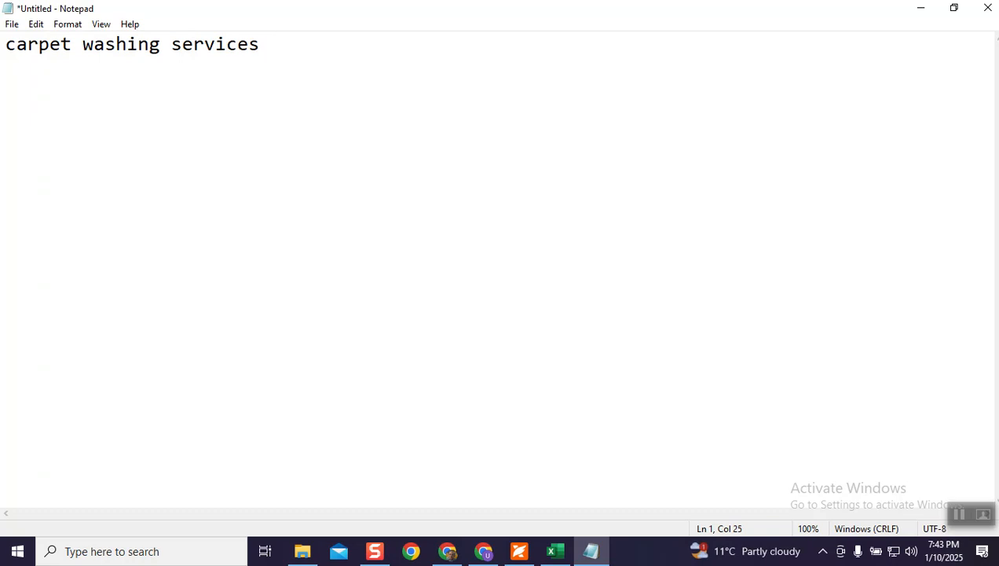
Complete the first Notepad line as "carpet washing services in lahore>>> broad" and duplicate it onto a second line.
type("re")
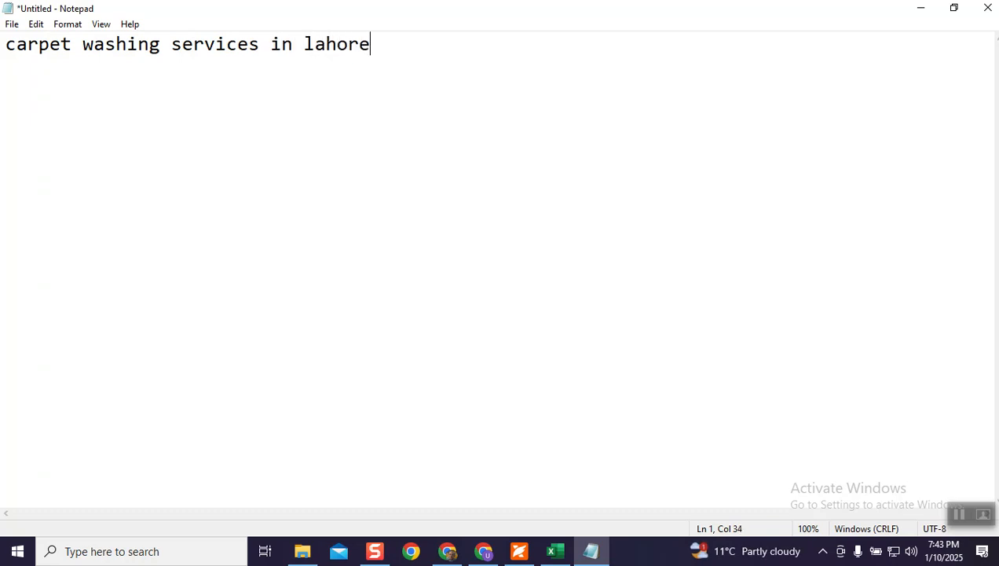
type(">>> broad")
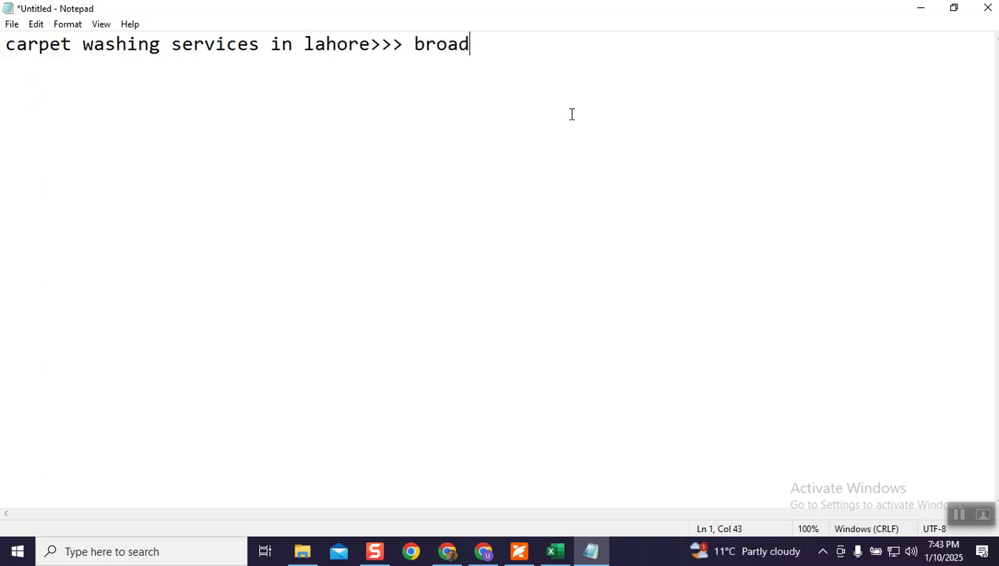
left_click(288, 45)
double_click(287, 46)
left_click_drag(502, 45, 4, 46)
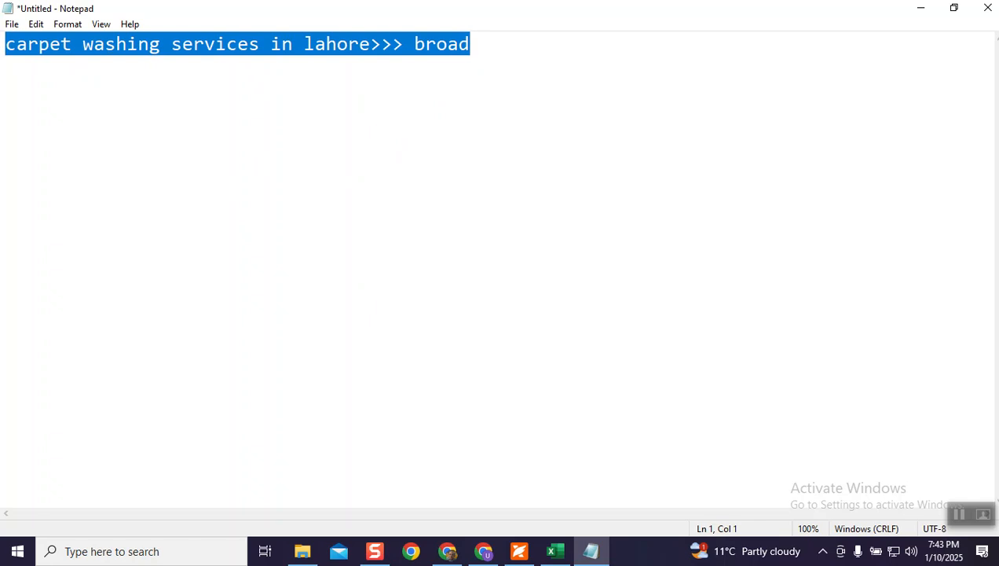
left_click(515, 43)
key("Return")
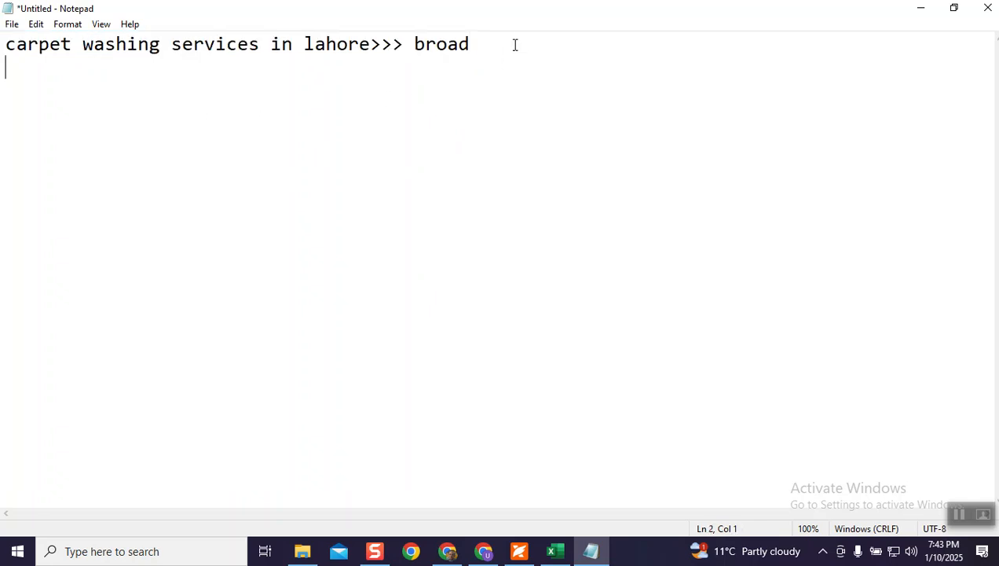
type("carpet washing services in lahore>>> broad")
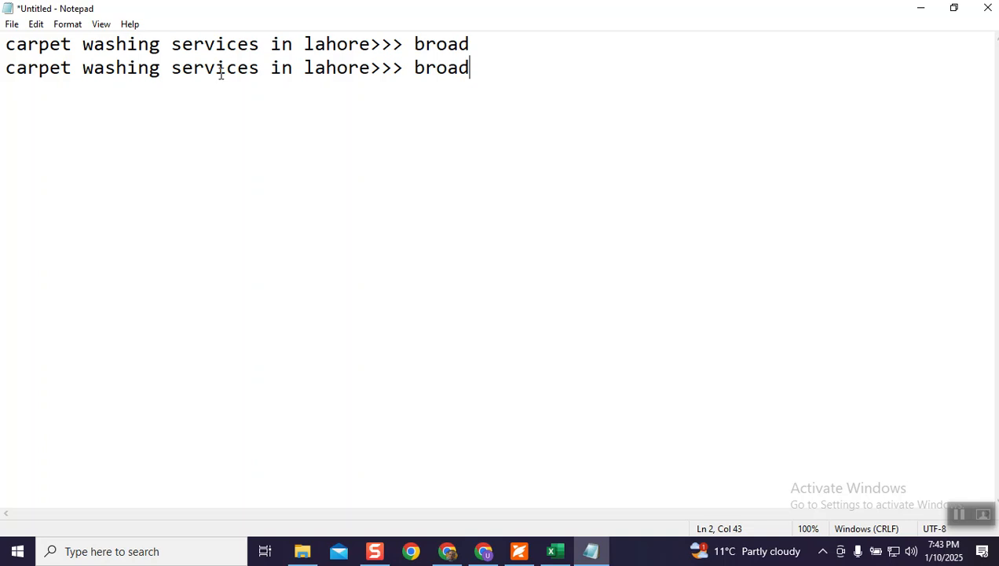
Highlight "carpet", "carpet washing" and "lahore" one after another in the second keyword line.
left_click_drag(73, 67, 6, 67)
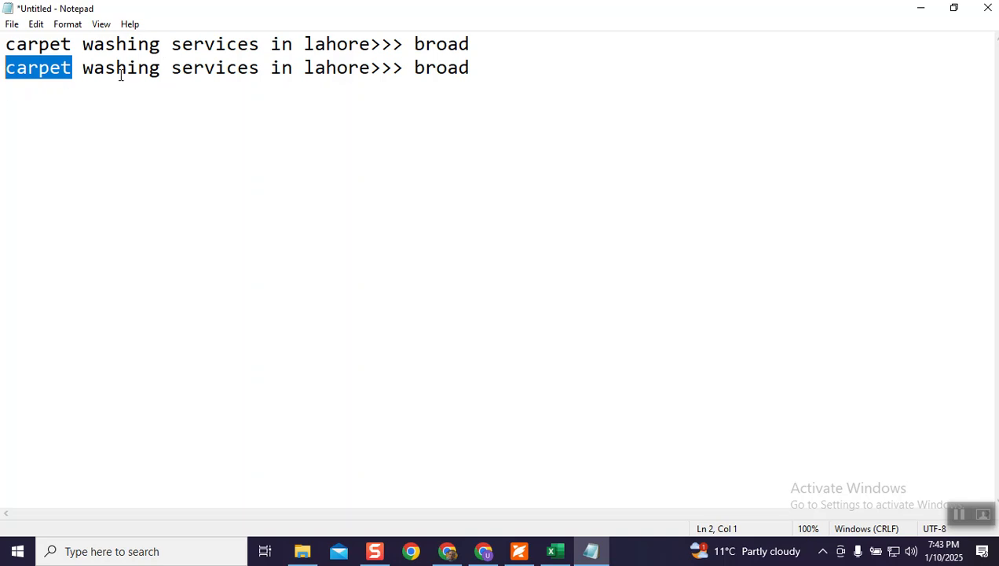
left_click(92, 67)
left_click_drag(6, 67, 162, 68)
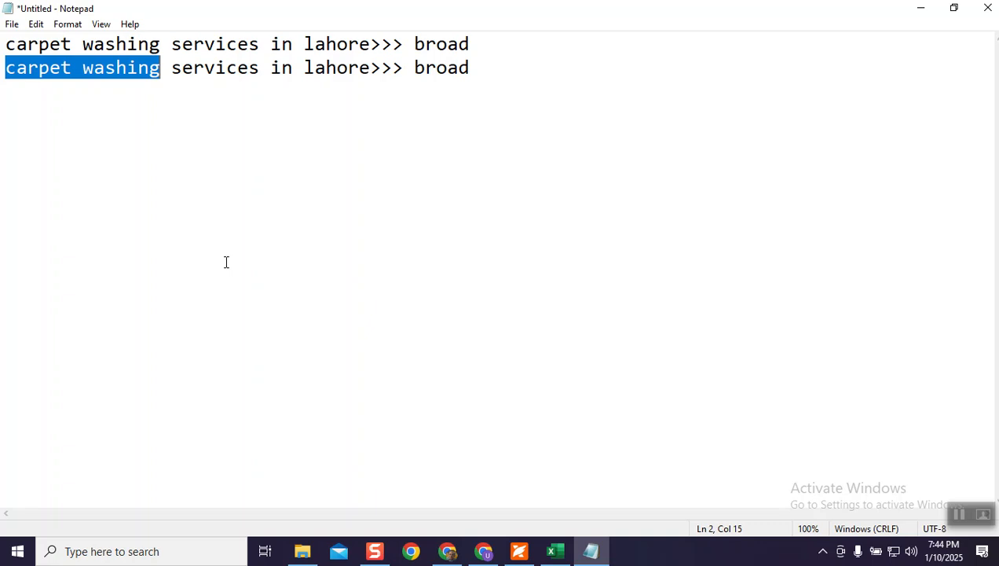
left_click(225, 215)
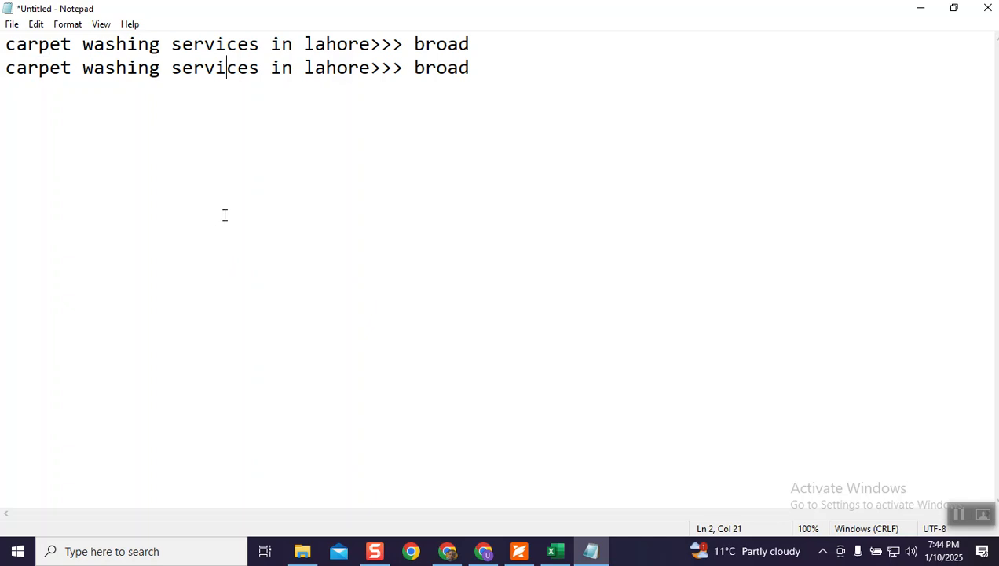
left_click_drag(305, 67, 370, 66)
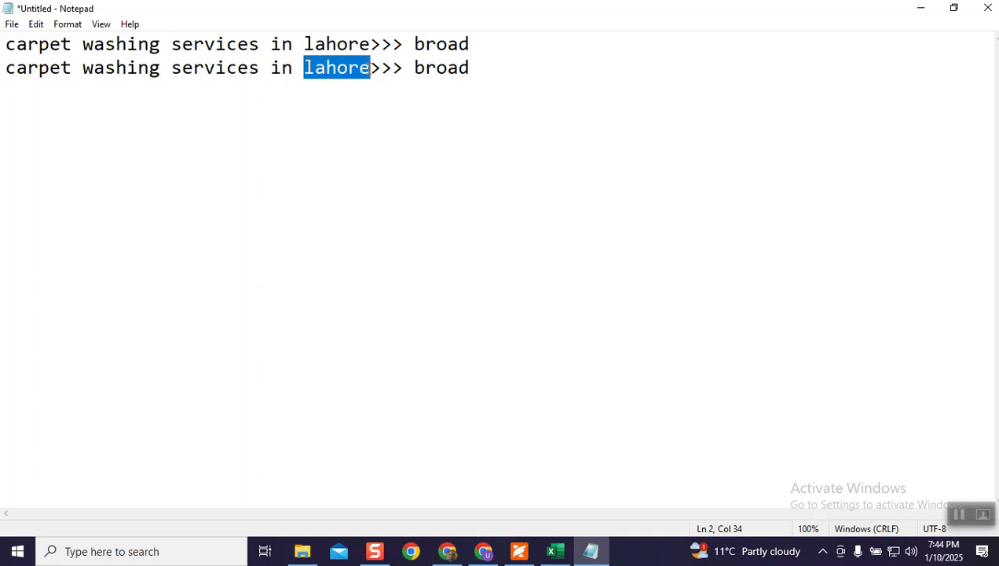
Replace the match type label "broad" at the end of the second line with "phrase".
left_click(510, 88)
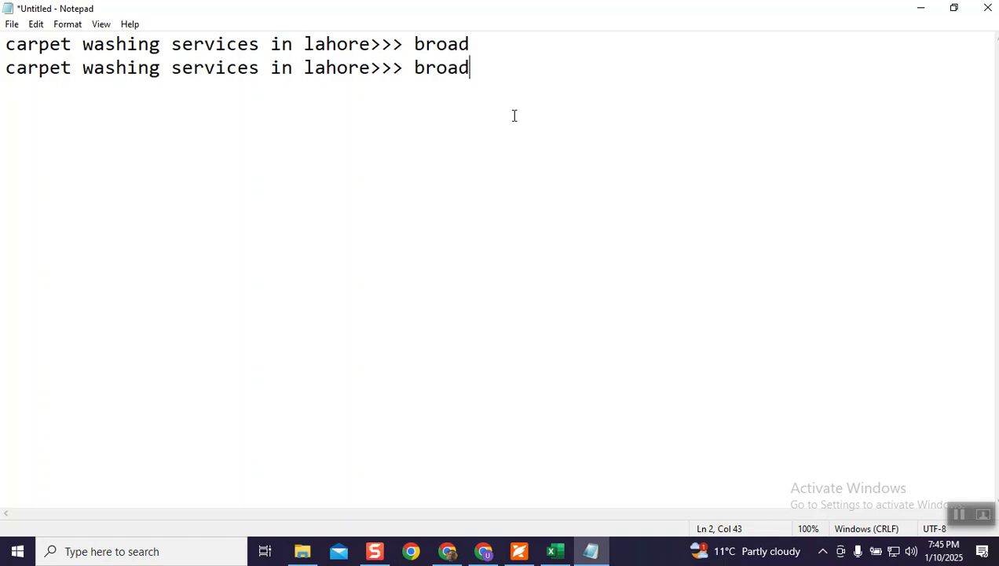
key("BackSpace")
key("BackSpace")
key("BackSpace")
key("BackSpace")
key("BackSpace")
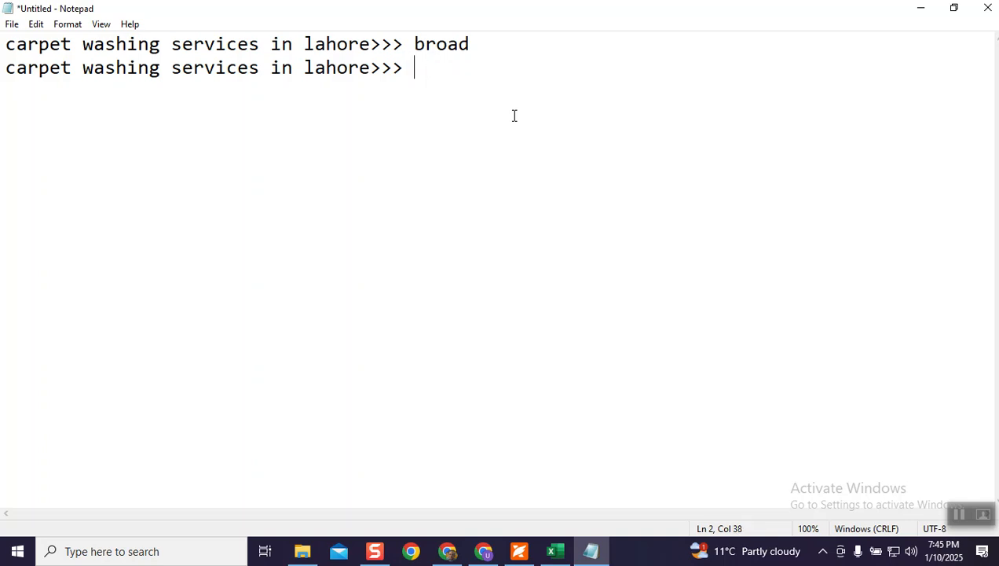
type("phrase")
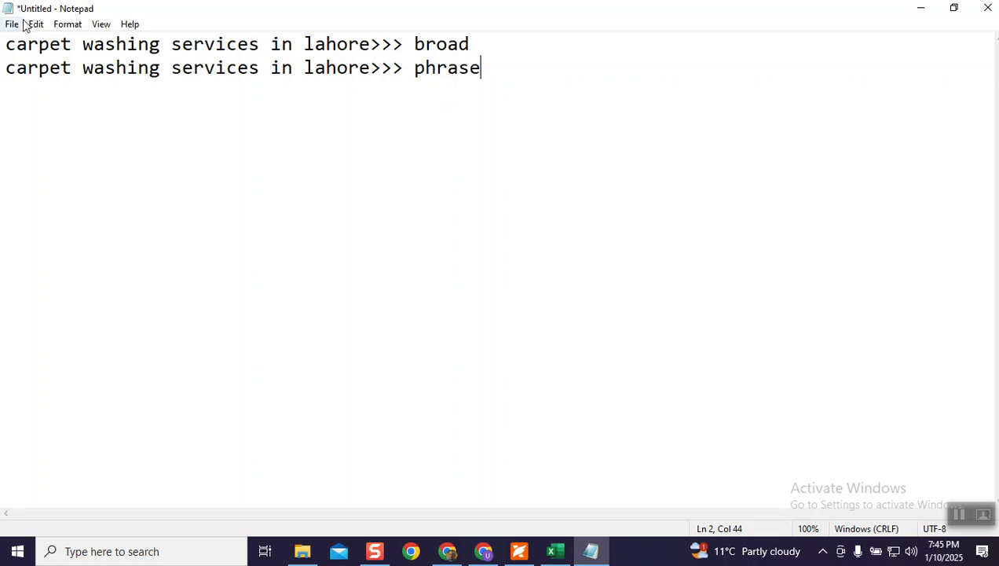
Enclose the keyword "carpet washing services in lahore" on the phrase line in double quotation marks.
left_click(7, 71)
type("\"")
key("Right")
key("Right")
key("Right")
key("Right")
key("Right")
key("Right")
key("Right")
key("Right")
key("Right")
key("Right")
key("Right")
key("Right")
key("Right")
key("Right")
key("Right")
key("Right")
key("Right")
key("Right")
key("Right")
key("Right")
key("Right")
key("Right")
key("Right")
type("\"")
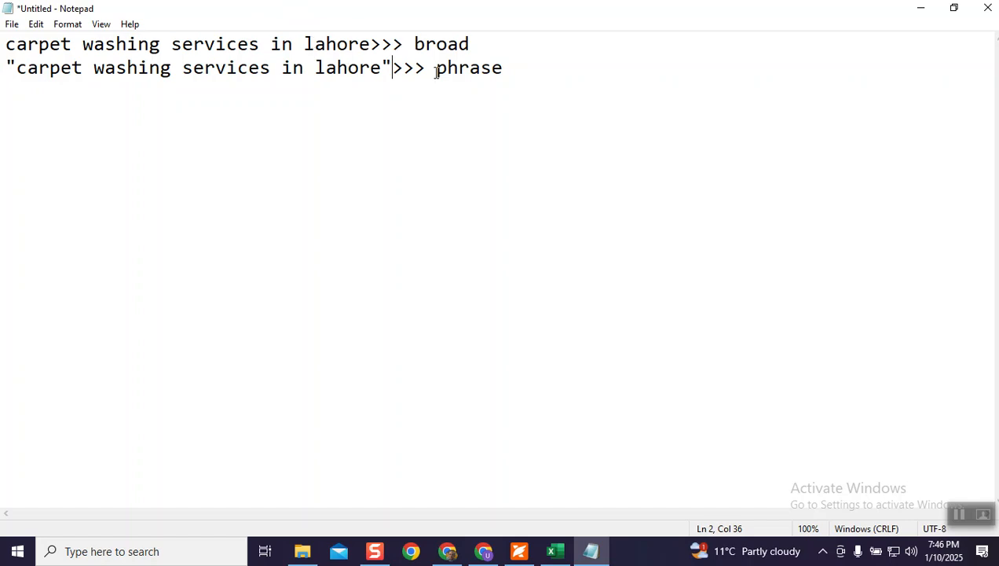
Add a third line with a copy of the broad match line and change its label to "exact".
left_click(528, 67)
type("carpet washing services in lahore>>> broad")
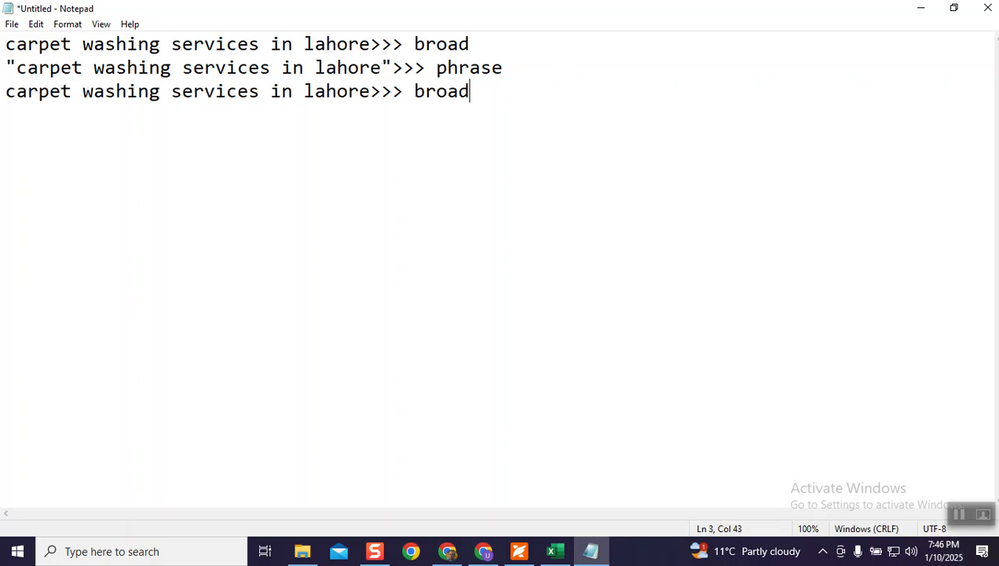
key("BackSpace")
key("BackSpace")
key("BackSpace")
key("BackSpace")
key("BackSpace")
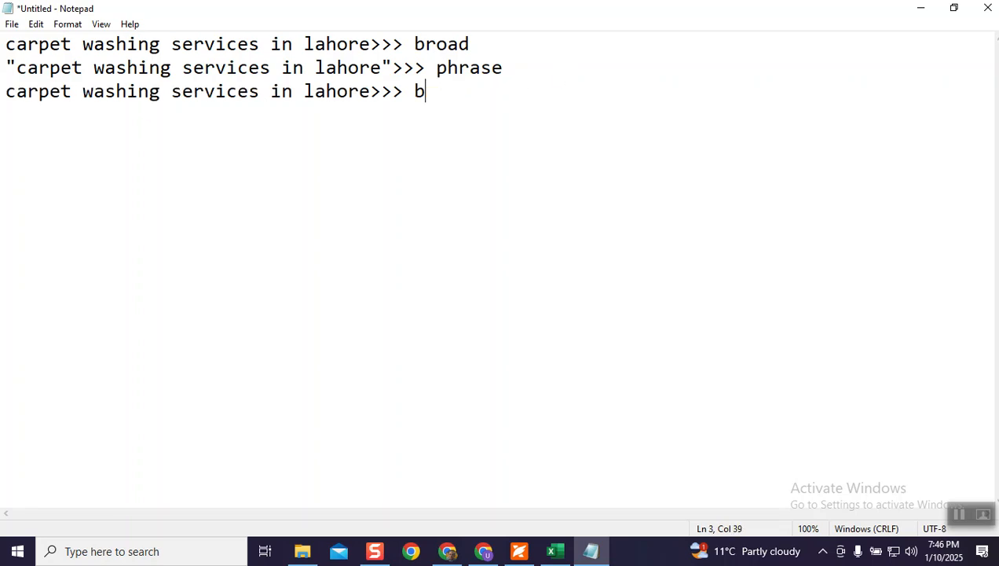
type("exact")
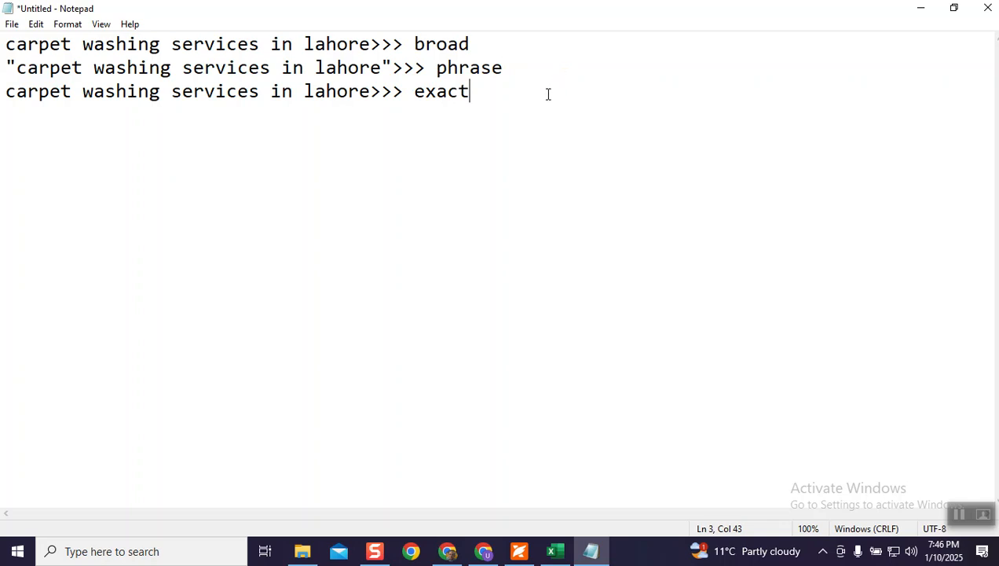
Enclose the keyword "carpet washing services in lahore" on the exact line in square brackets.
left_click(371, 91)
type("]")
left_click(7, 93)
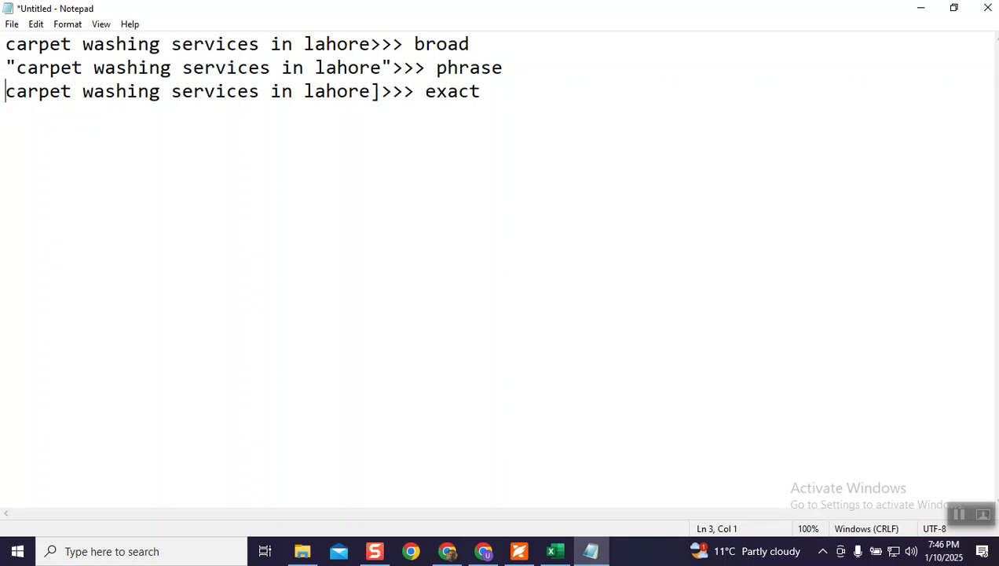
type("[")
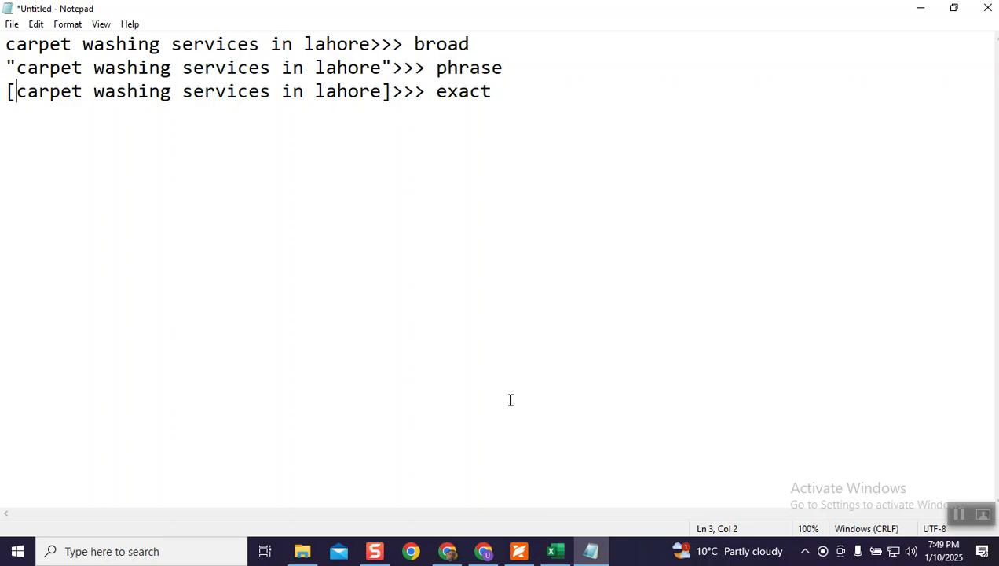
left_click(282, 158)
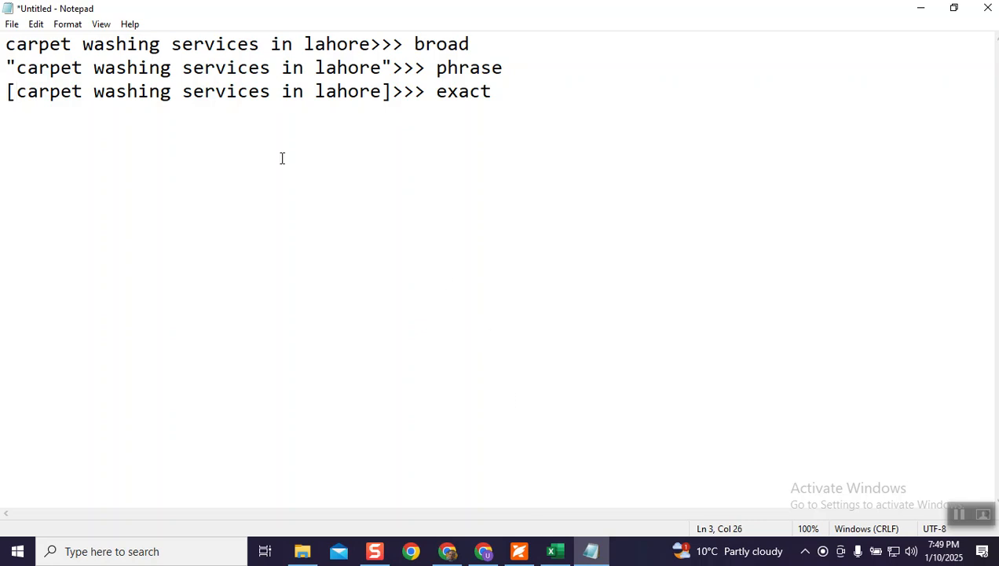